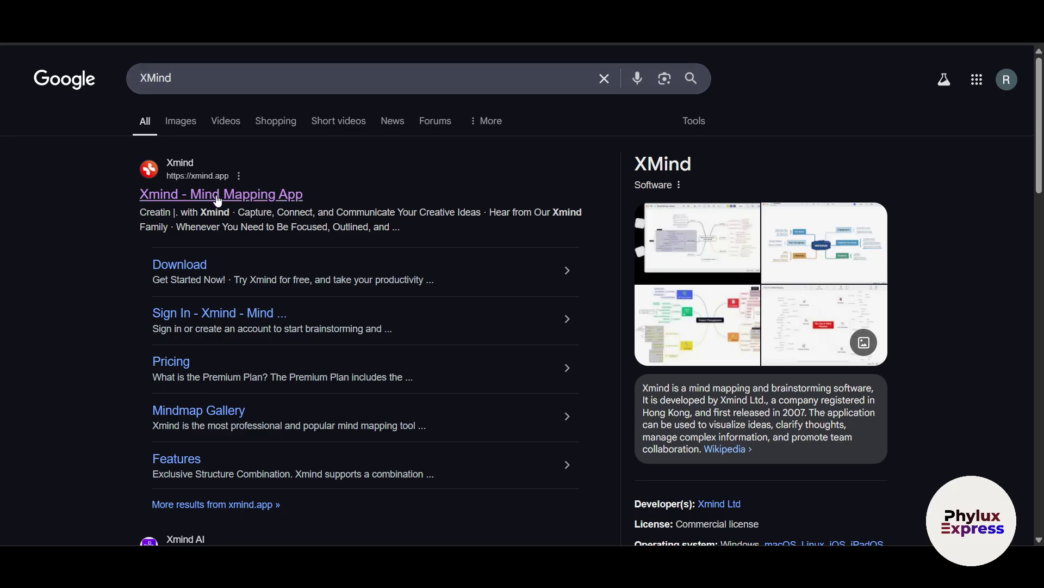
- Open the official Xmind site from the Google results and go to its Pricing page
left_click(217, 197)
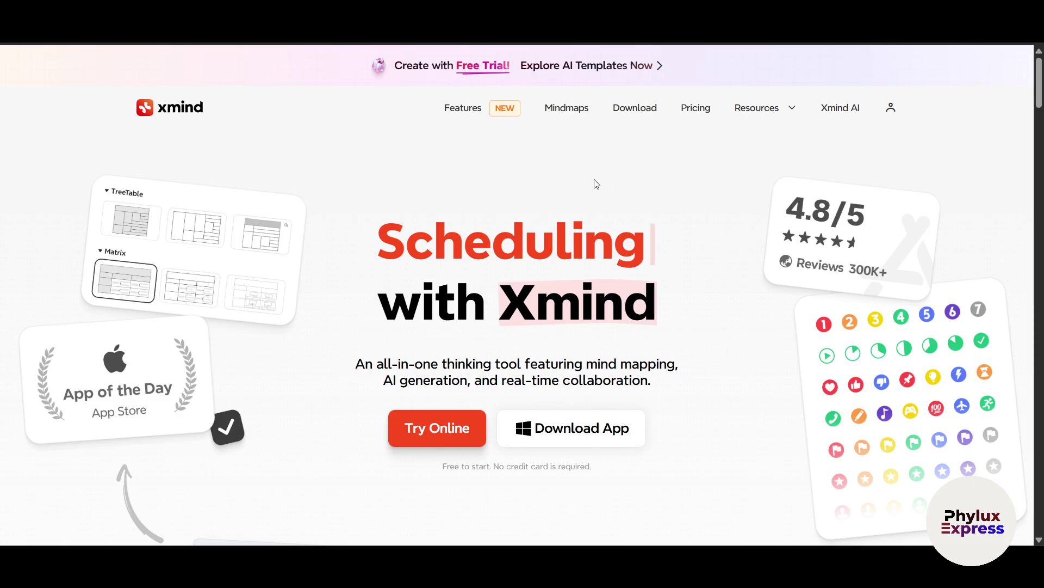
right_click(689, 114)
left_click(630, 147)
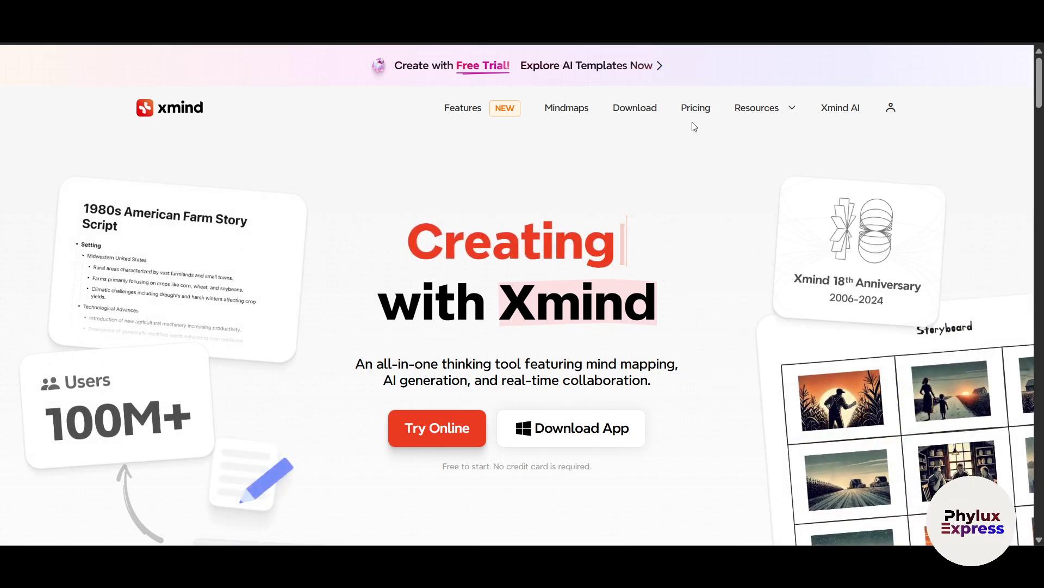
left_click(695, 113)
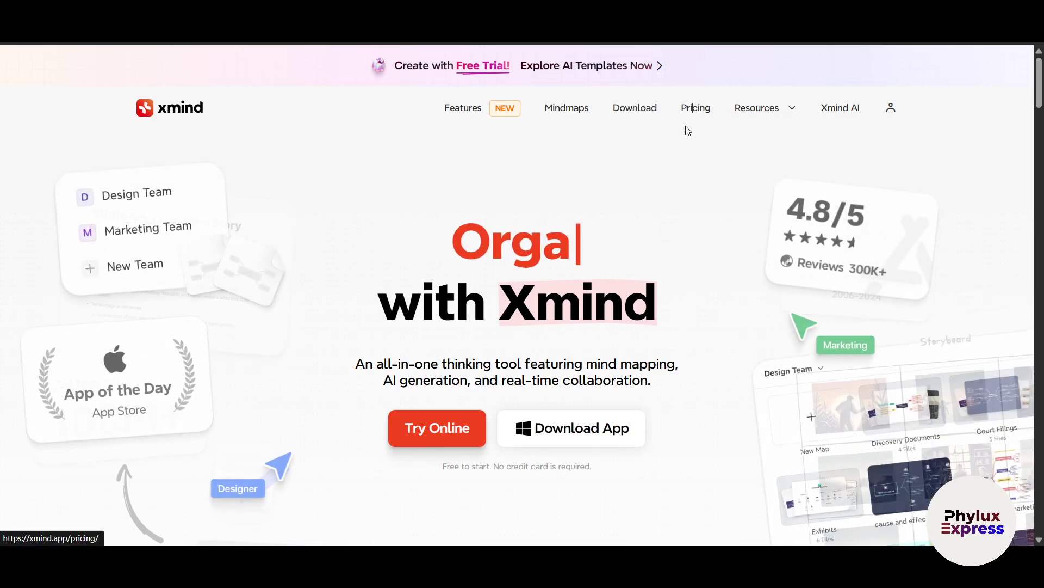
- Scroll through the individual plans and the feature comparison table
scroll(884, 269, "down", 1)
scroll(884, 269, "down", 2)
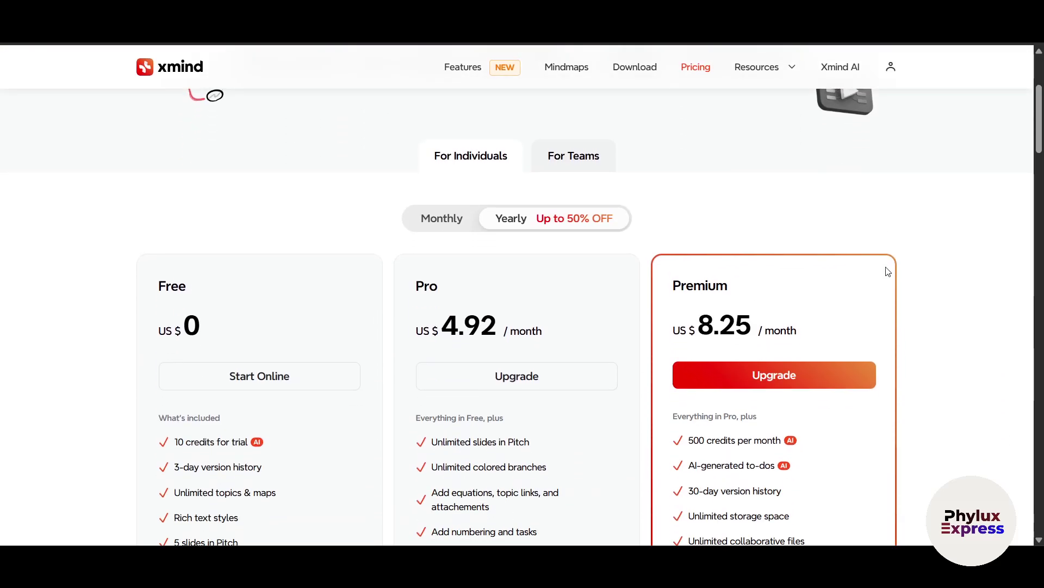
scroll(515, 334, "down", 3)
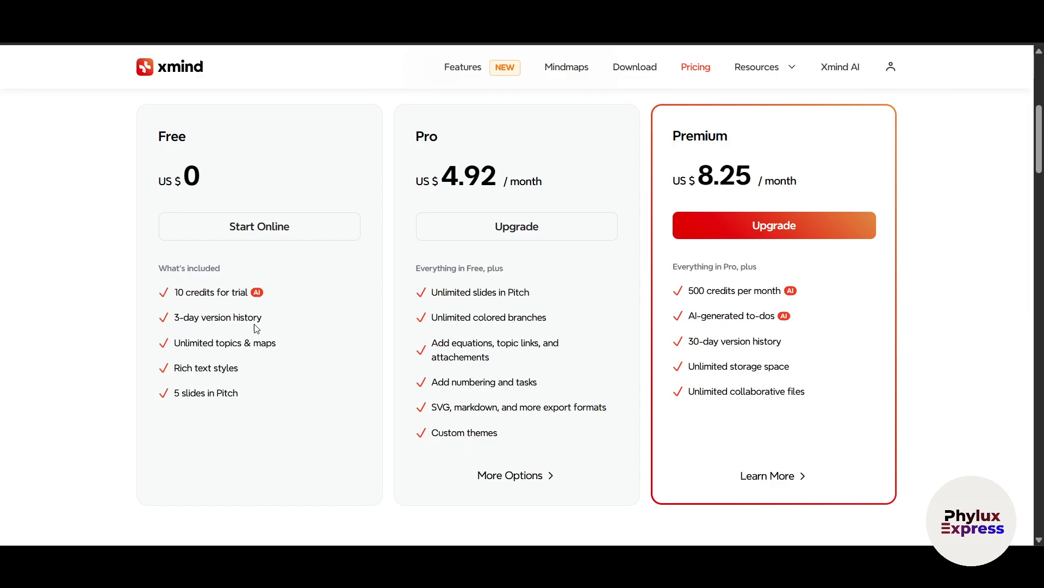
scroll(266, 384, "up", 2)
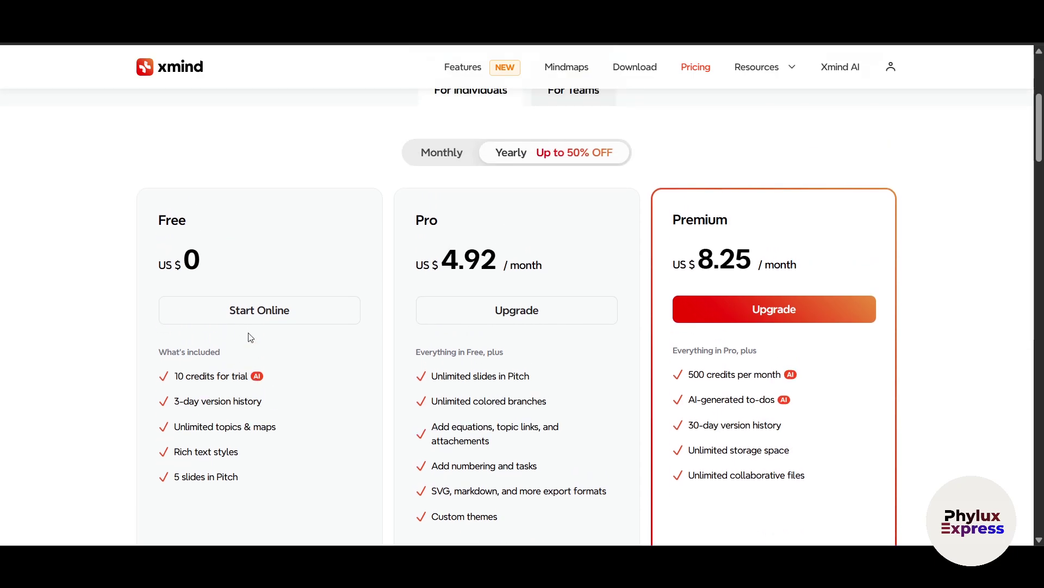
scroll(250, 337, "down", 2)
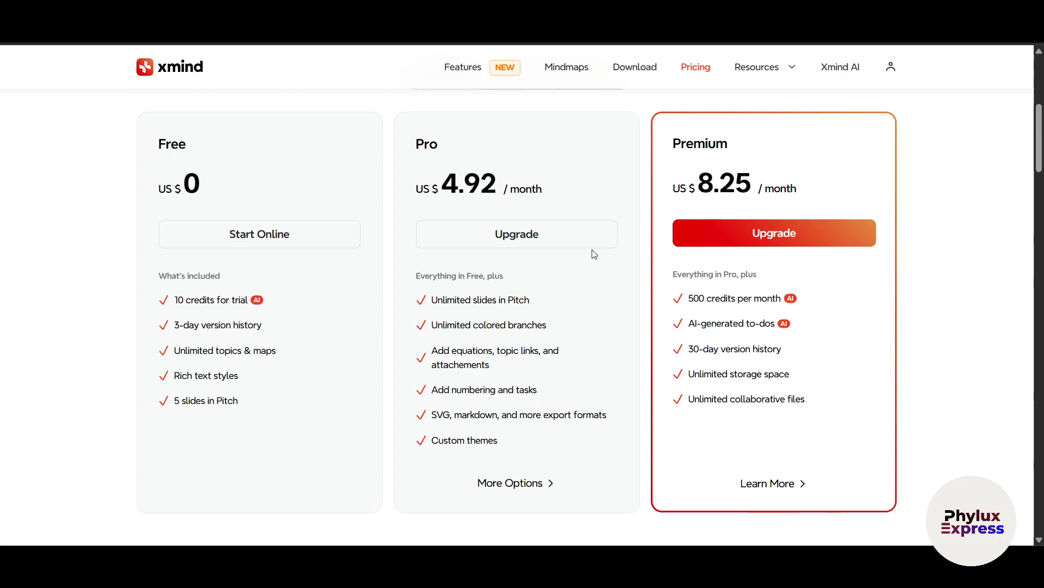
scroll(703, 392, "down", 10)
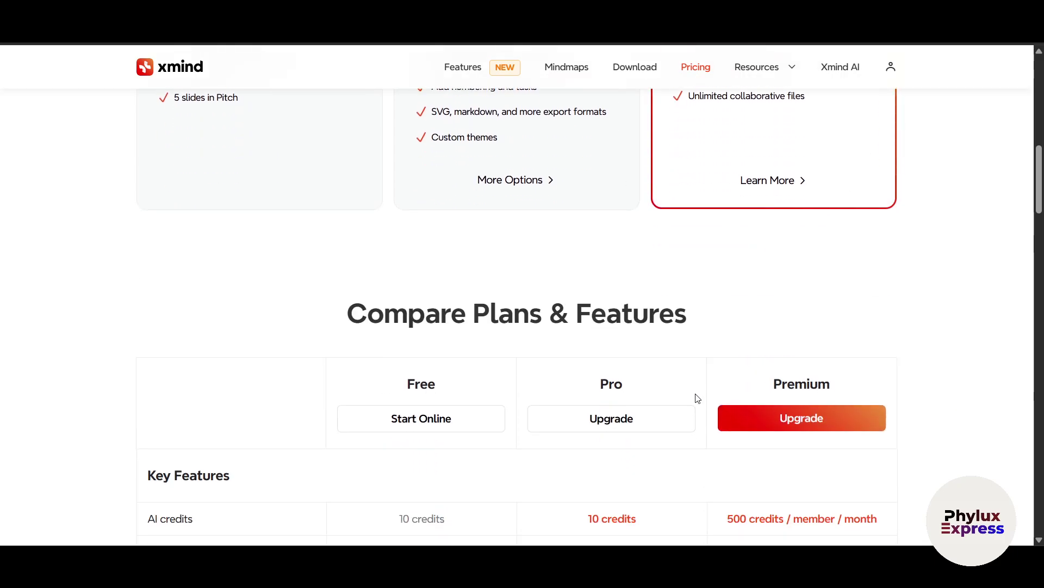
scroll(661, 401, "down", 20)
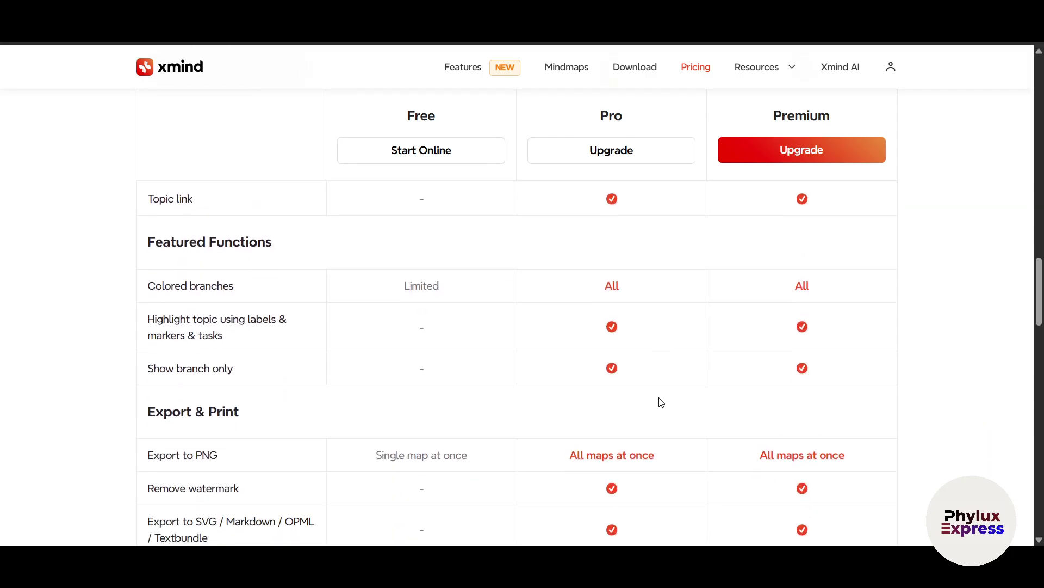
scroll(661, 402, "down", 4)
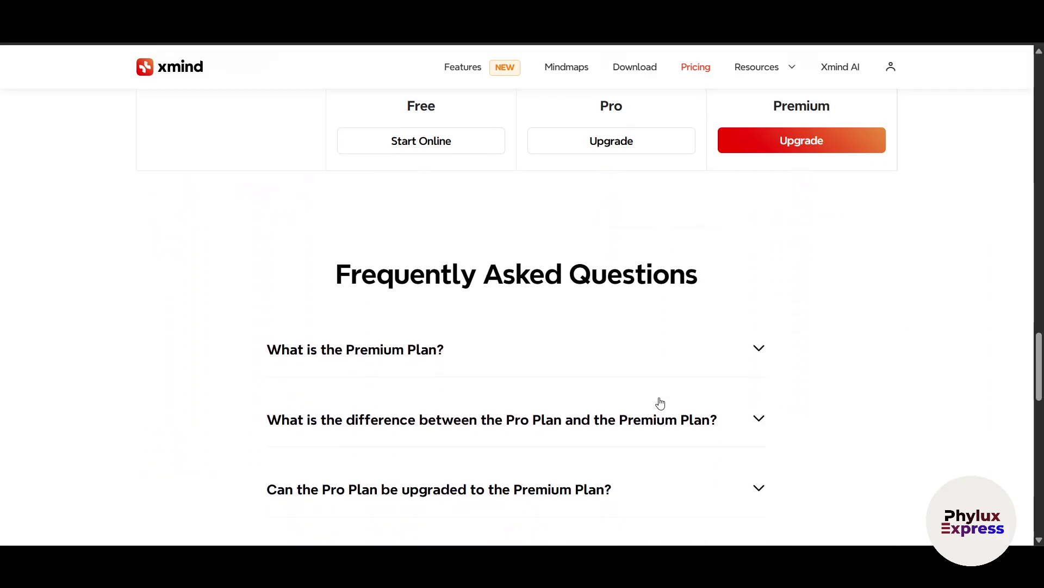
scroll(661, 402, "up", 12)
scroll(661, 401, "up", 15)
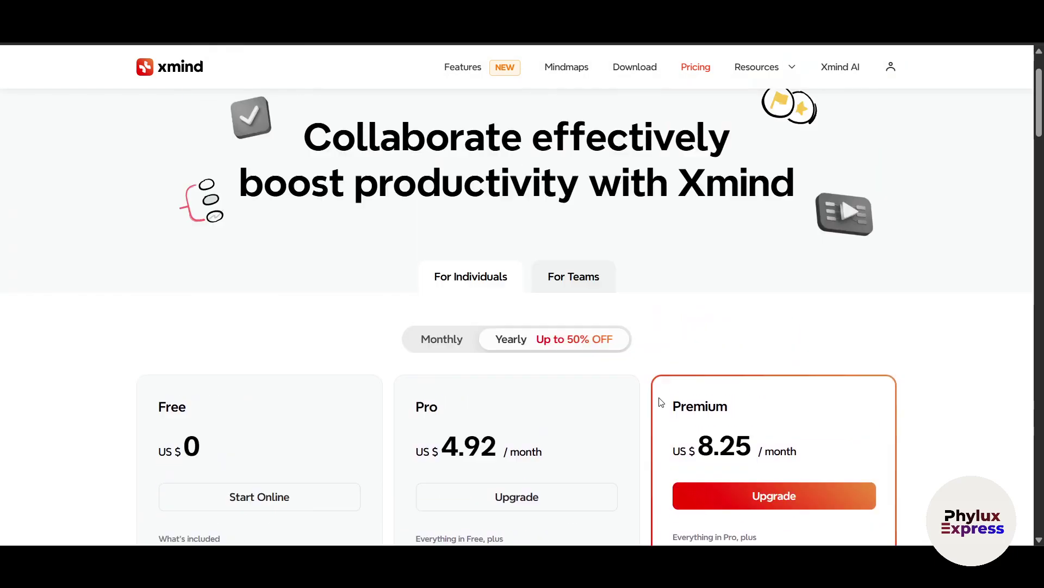
scroll(641, 403, "down", 1)
- Compare monthly and yearly prices, then view the team plans with Business at US$10.00 per seat
left_click(442, 320)
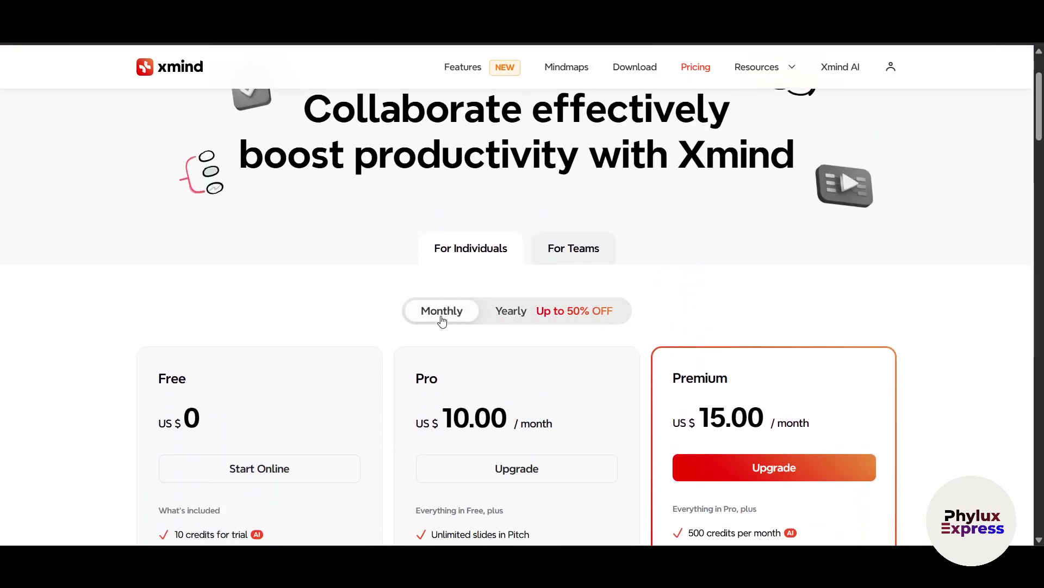
scroll(442, 321, "down", 2)
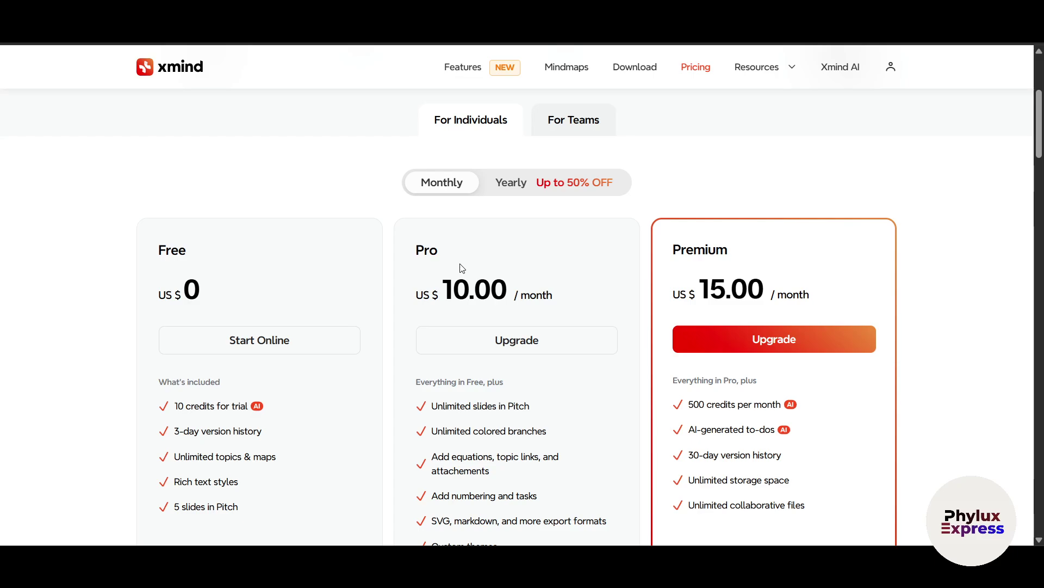
left_click(525, 194)
left_click(578, 126)
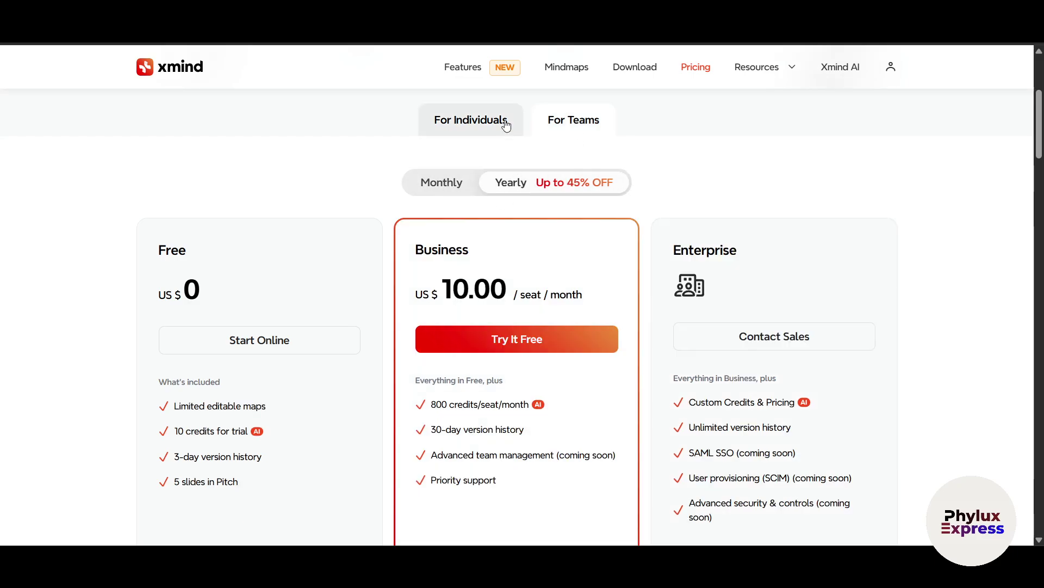
scroll(745, 321, "down", 5)
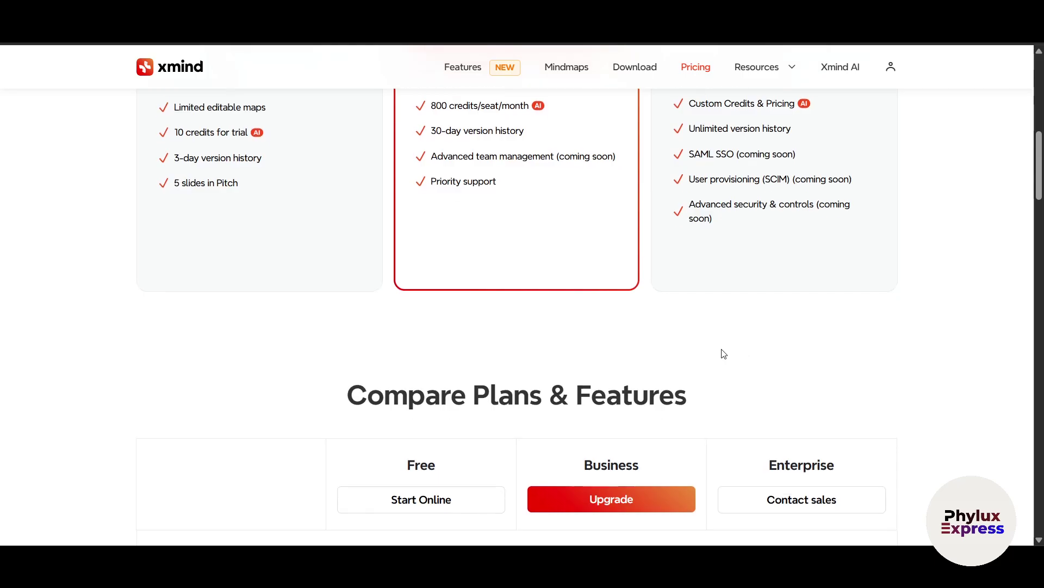
scroll(545, 368, "up", 10)
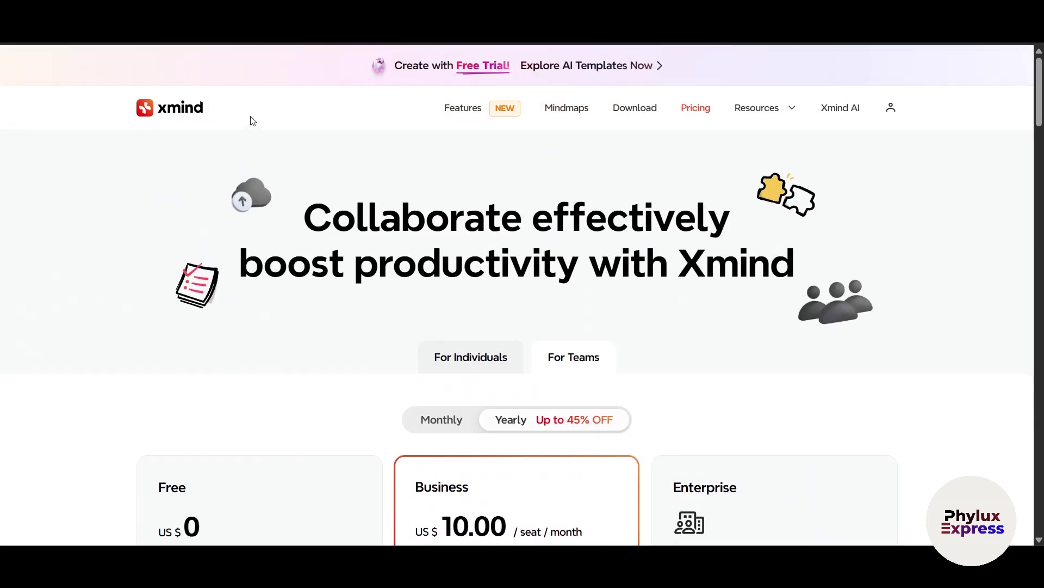
- Return to the Xmind home page and start Xmind online with Try Online
left_click(184, 109)
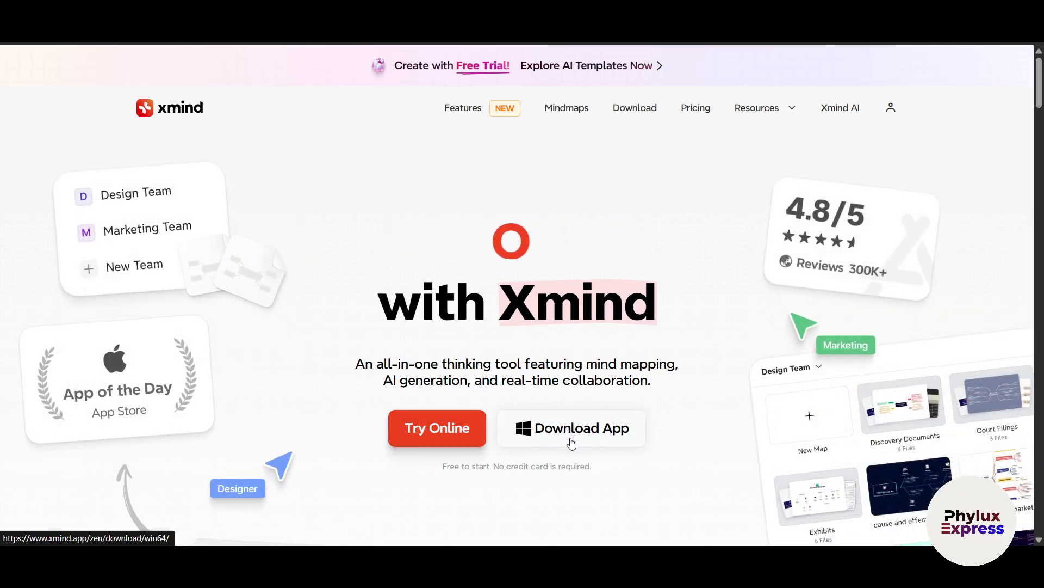
scroll(635, 436, "down", 1)
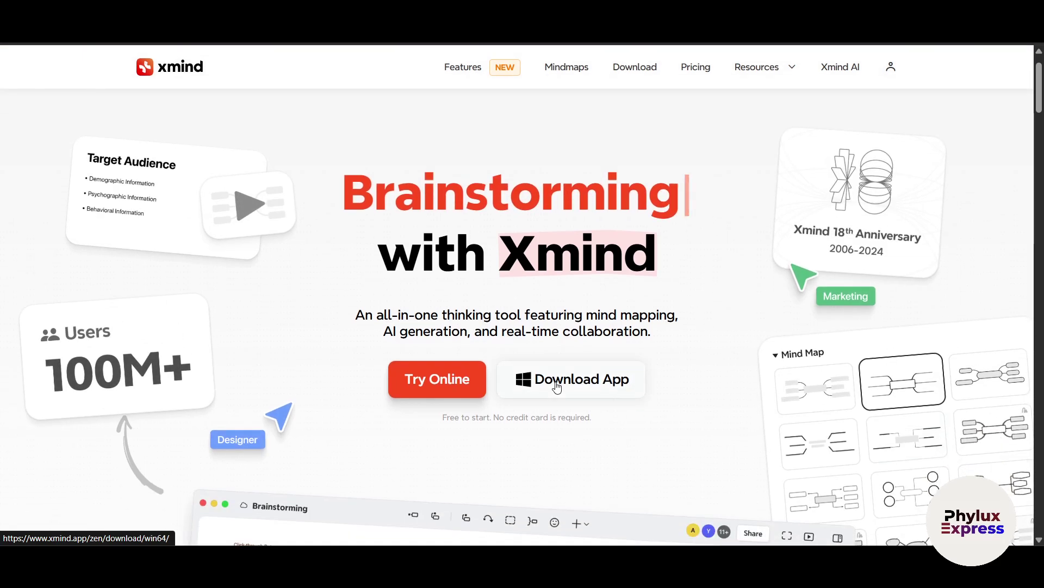
scroll(394, 343, "down", 1)
left_click(451, 327)
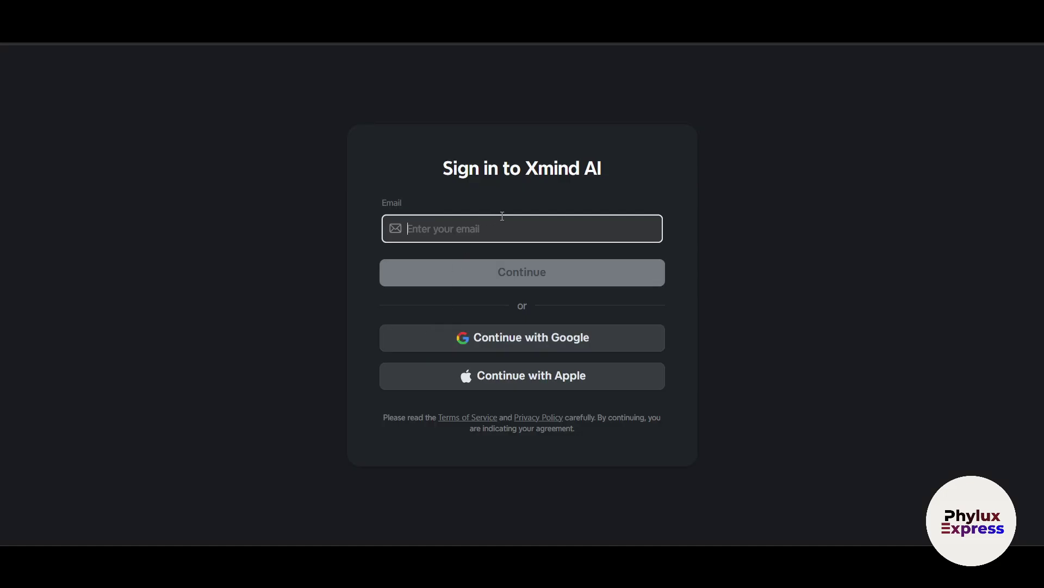
- Sign in with Google, allowing third-party cookies and confirming the chosen account
left_click(527, 340)
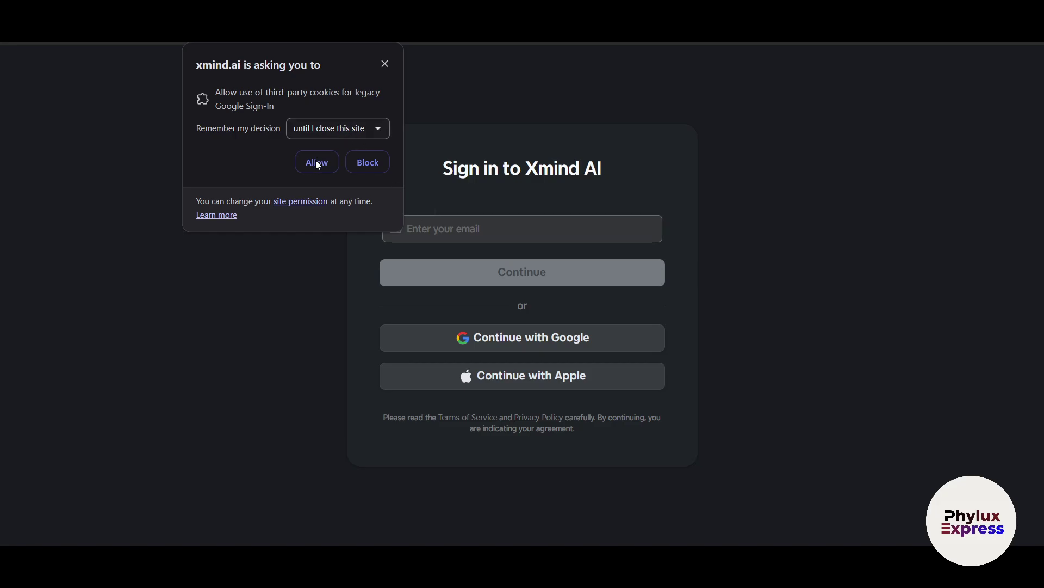
left_click(317, 162)
left_click(490, 242)
left_click(519, 337)
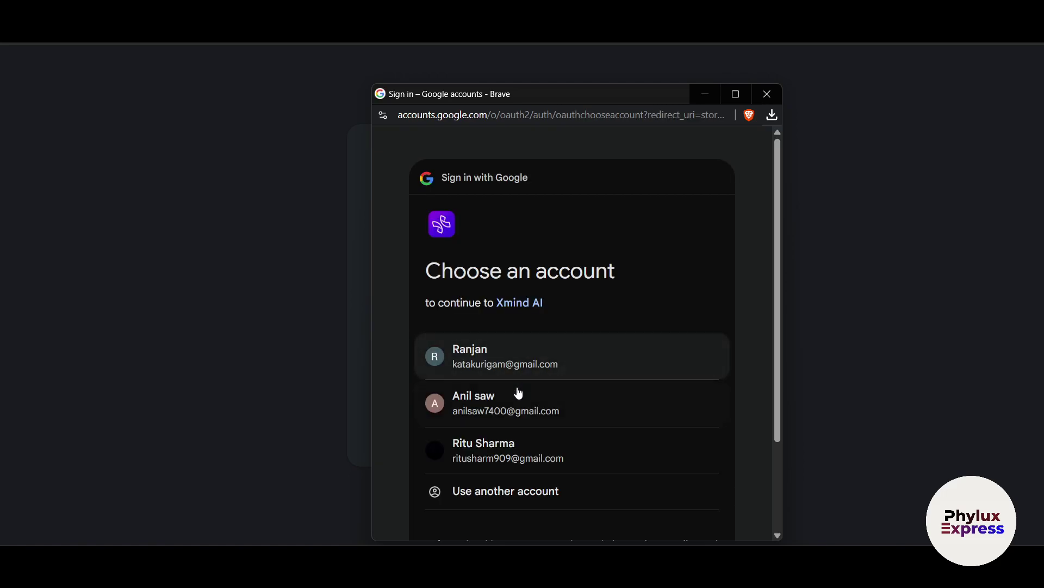
left_click(518, 393)
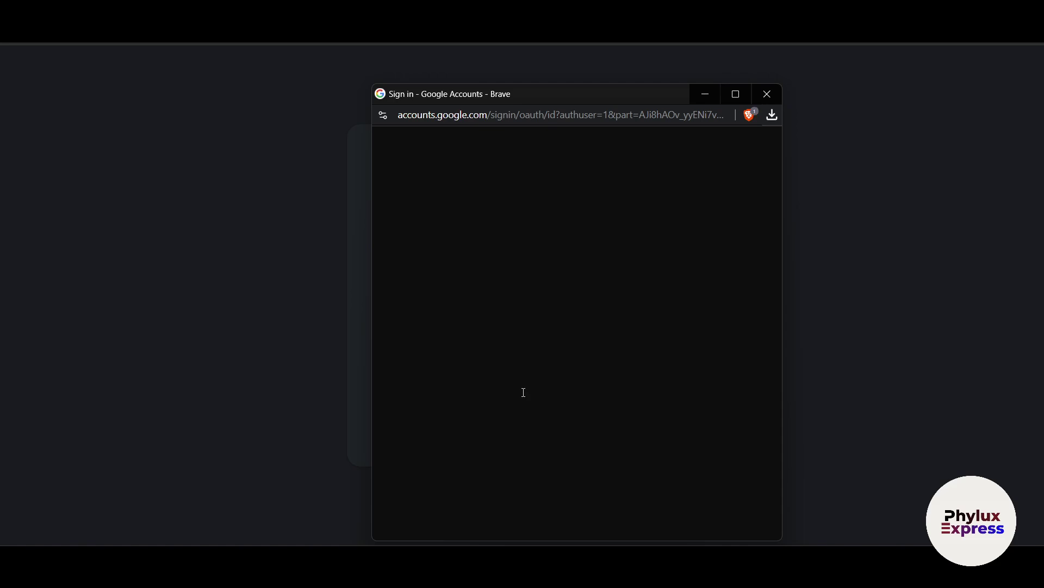
left_click(644, 488)
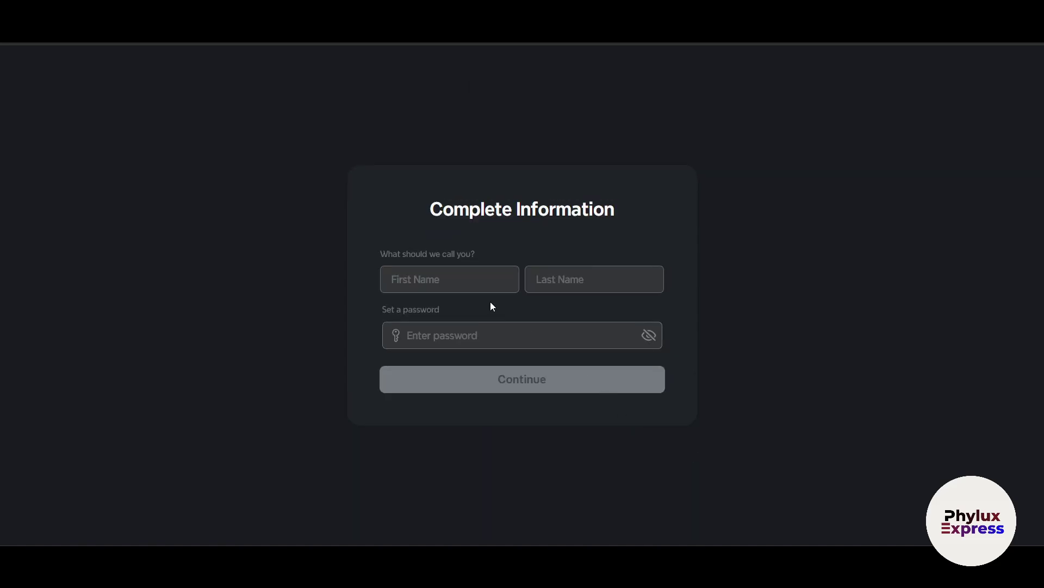
- Enter a first name, last name and password, then choose team work as the main usage
left_click(475, 290)
type("Ron")
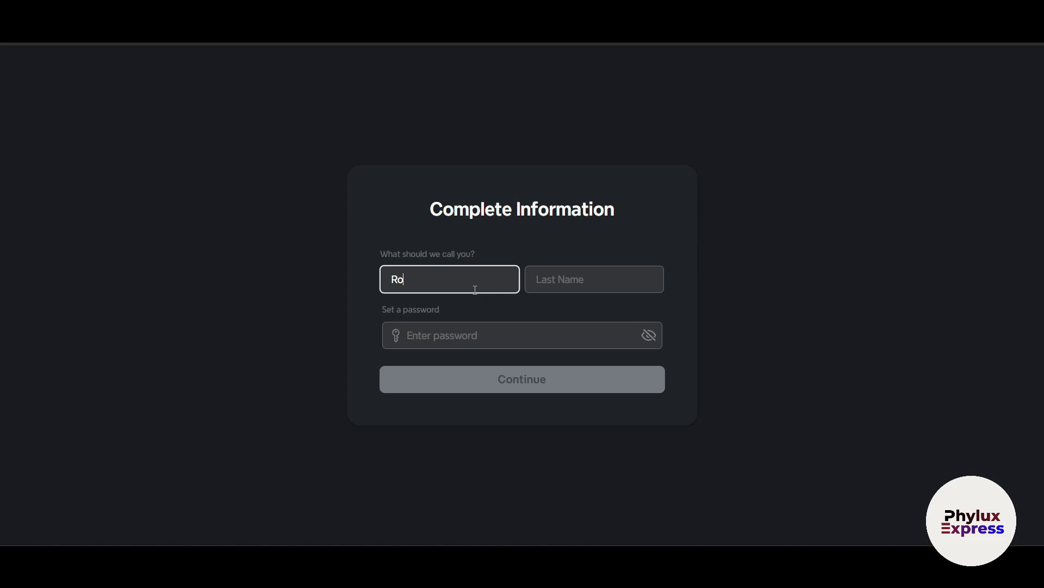
key("Tab")
type("Ronwo")
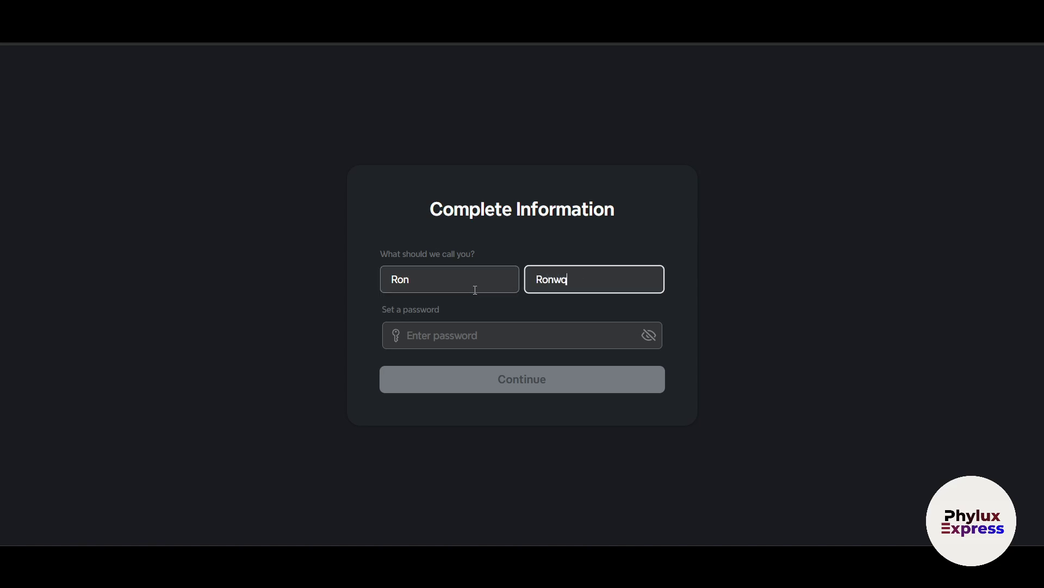
type("a")
key("Tab")
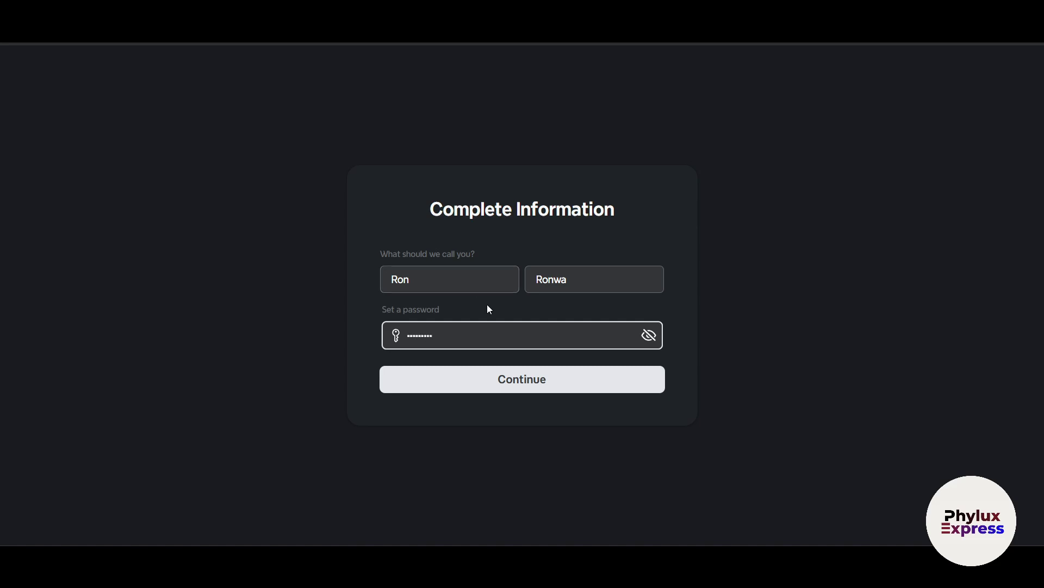
left_click(526, 377)
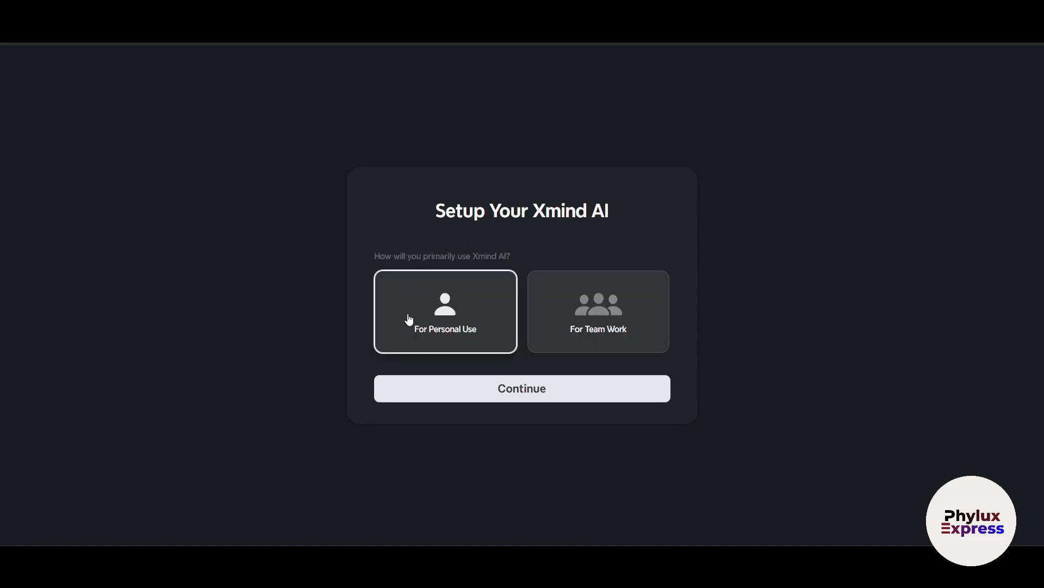
left_click(576, 334)
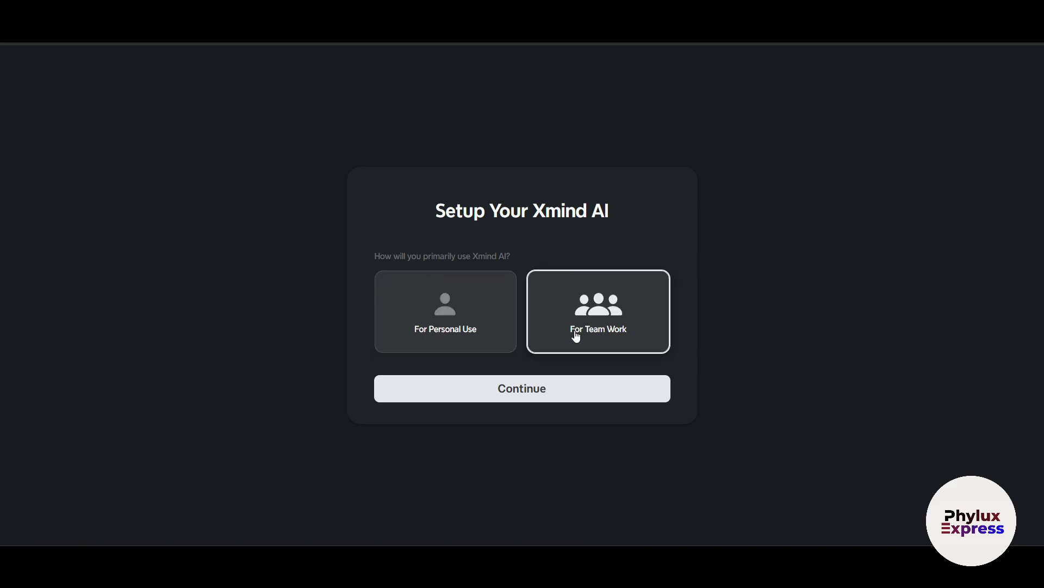
left_click(585, 388)
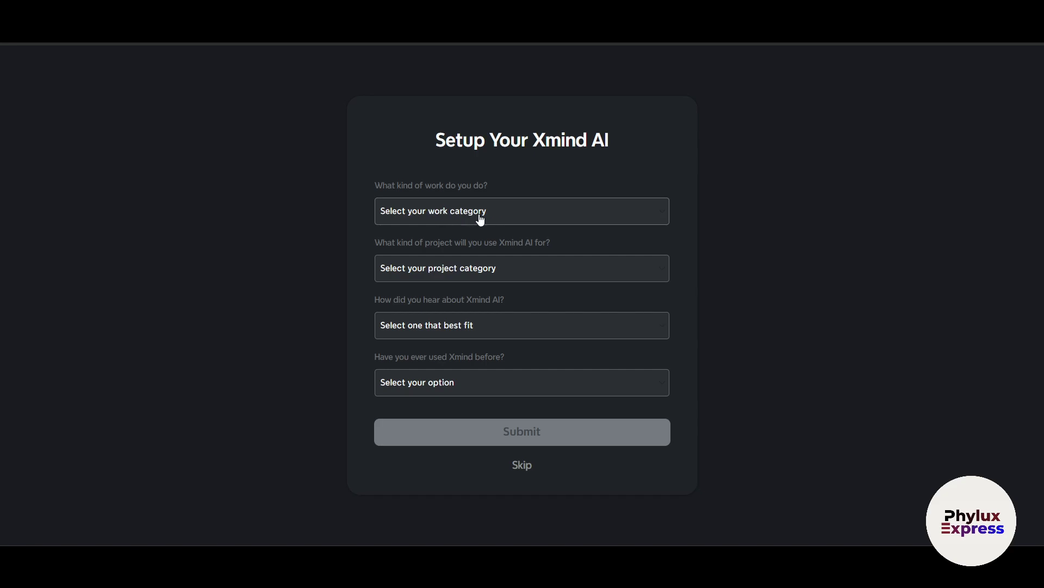
- Skip the setup questionnaire and continue past the starter template suggestions
left_click(522, 465)
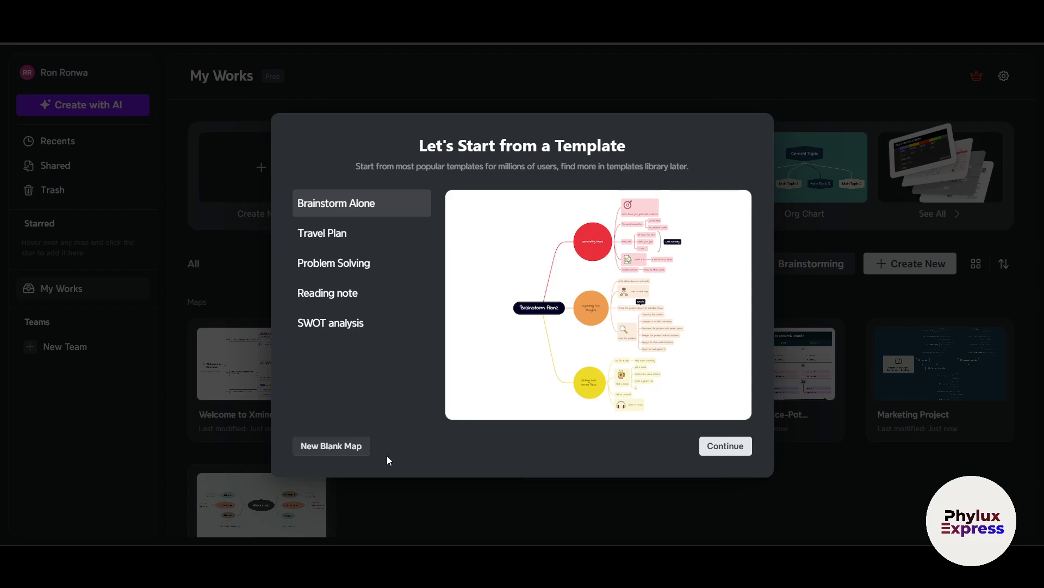
left_click(734, 447)
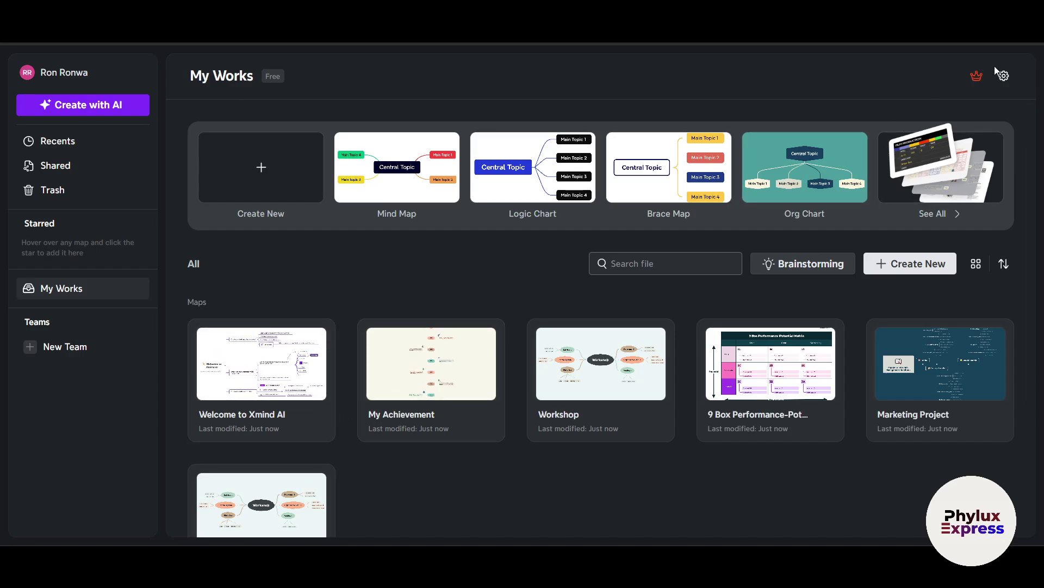
left_click(1005, 75)
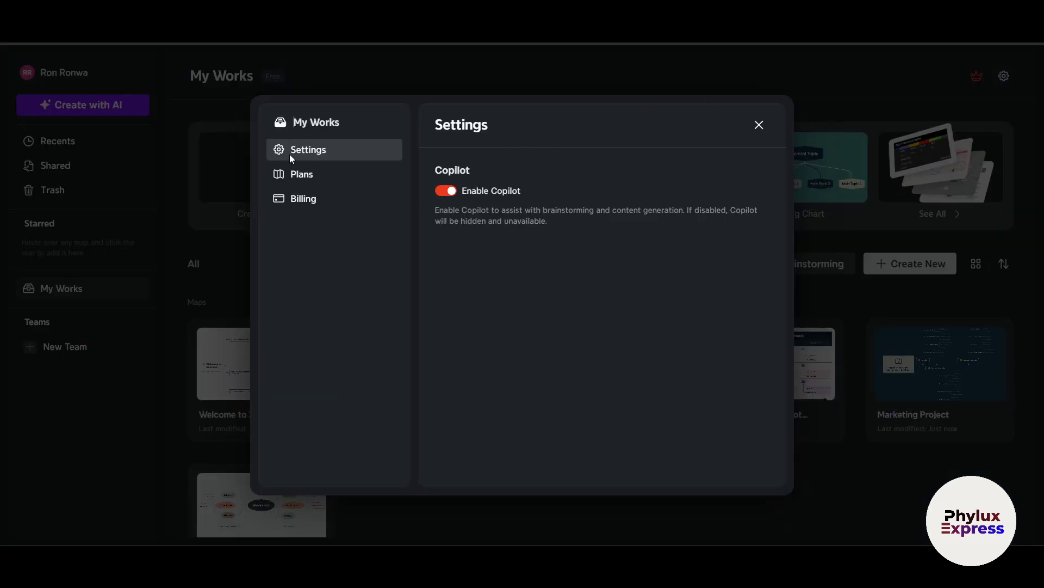
left_click(312, 169)
left_click(319, 199)
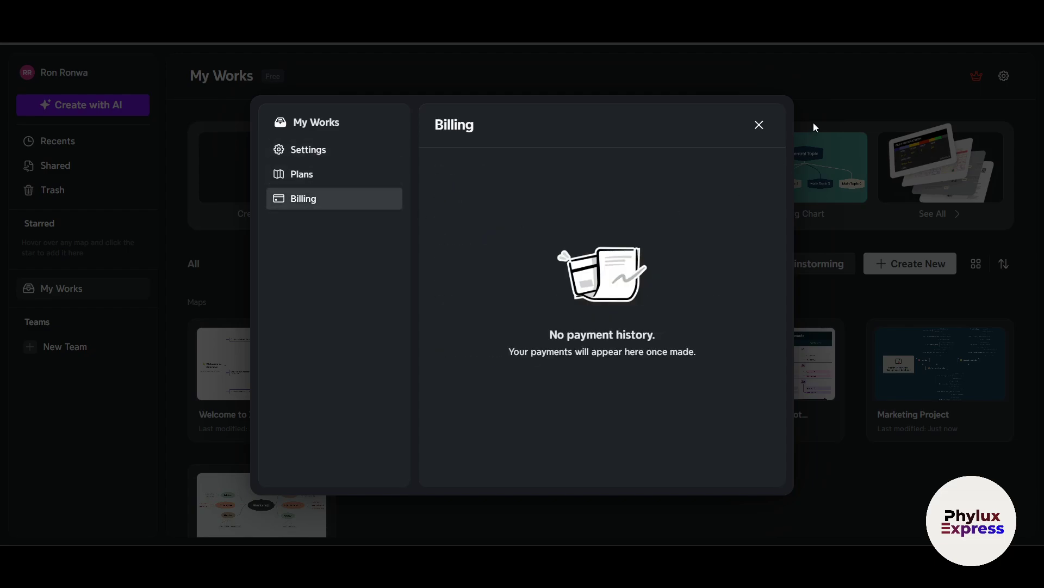
left_click(759, 125)
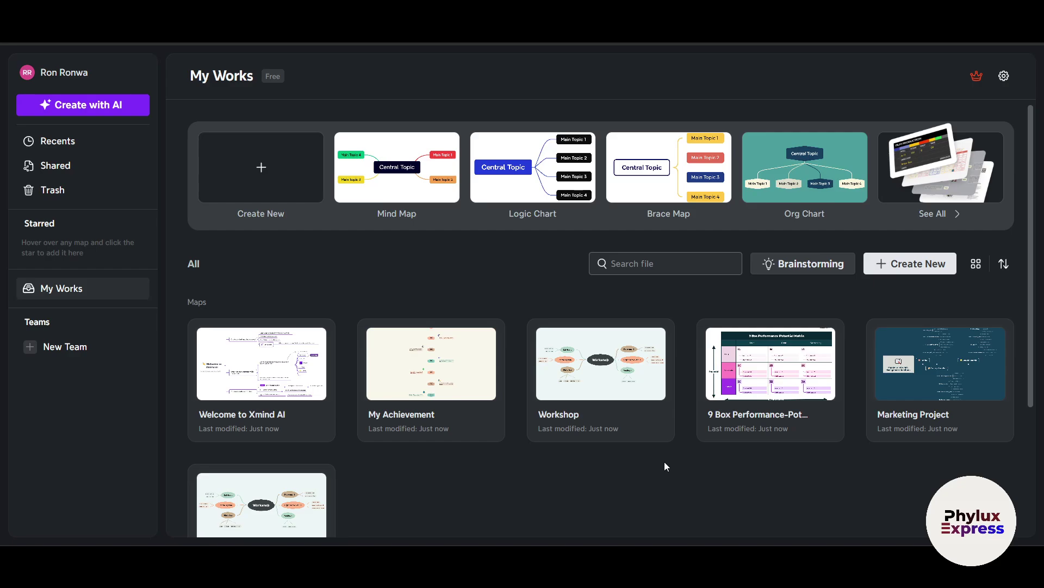
scroll(665, 463, "down", 4)
scroll(664, 463, "up", 4)
left_click(92, 76)
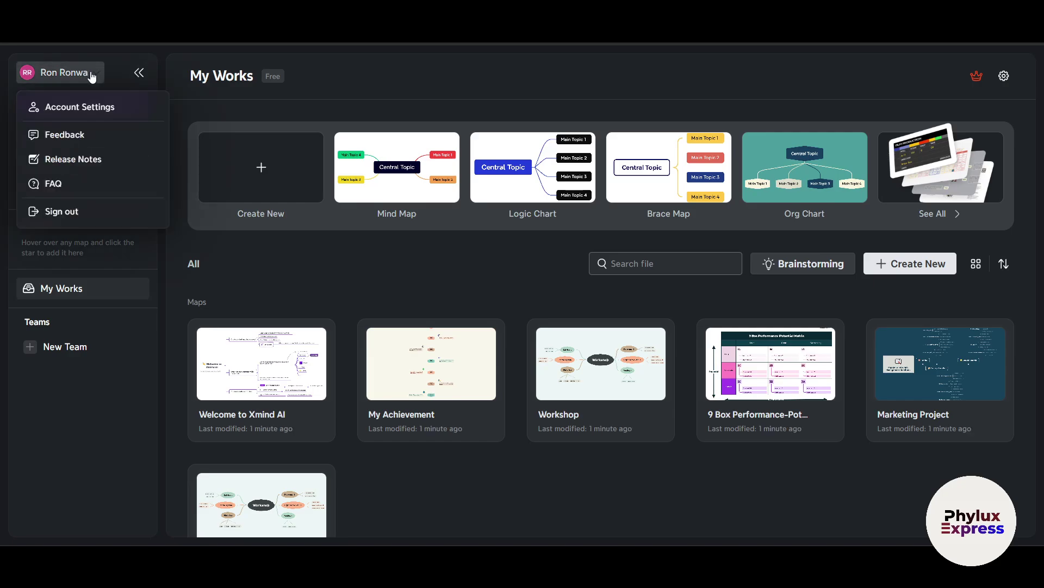
left_click(97, 107)
left_click(314, 175)
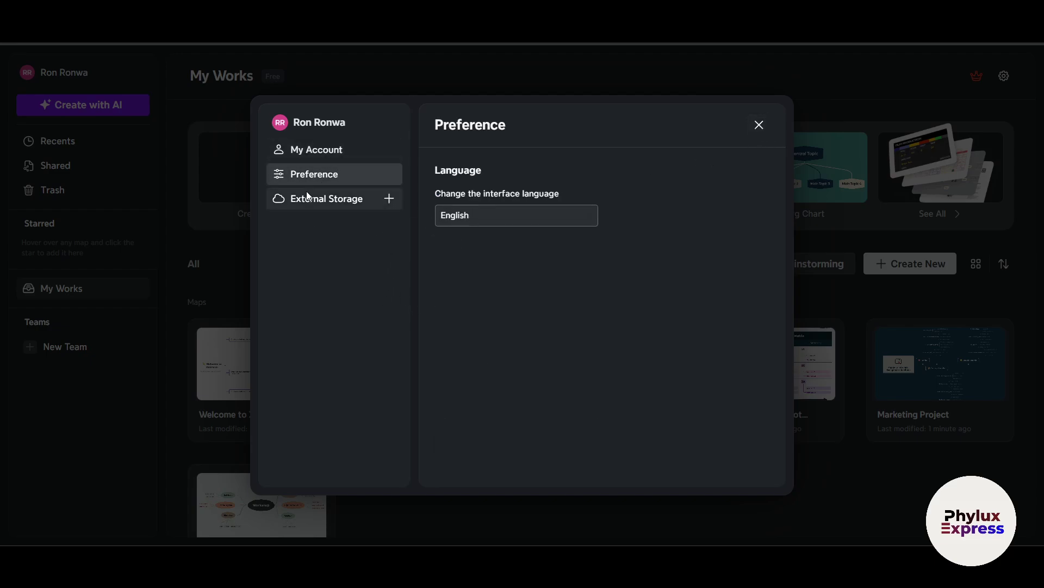
left_click(333, 153)
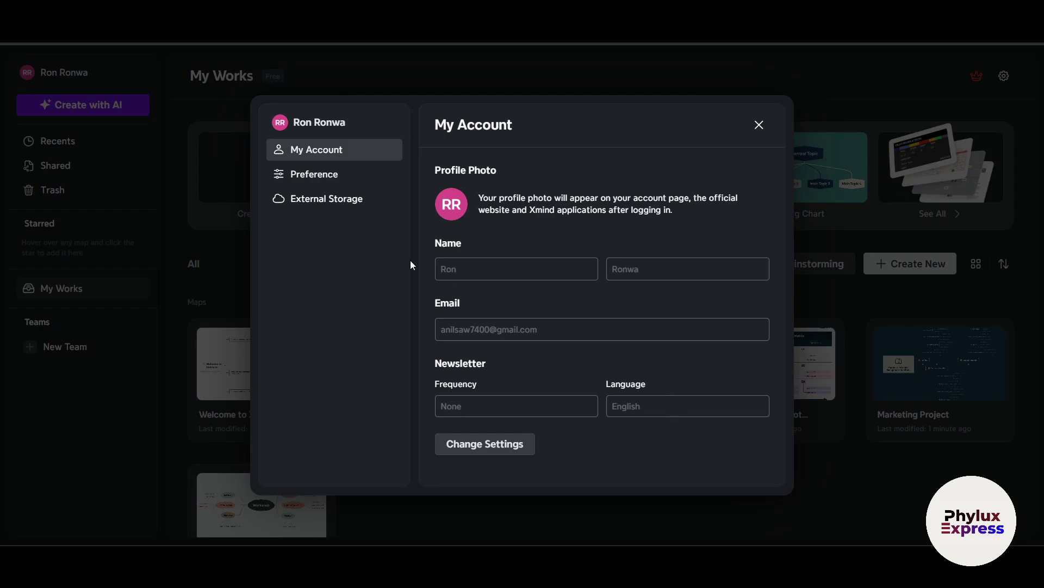
left_click(318, 174)
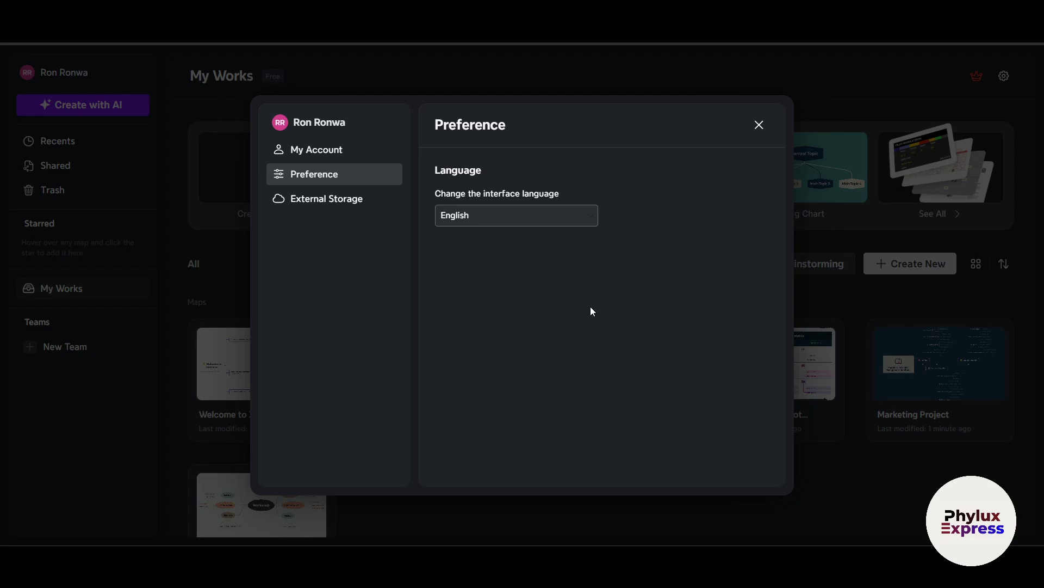
left_click(335, 206)
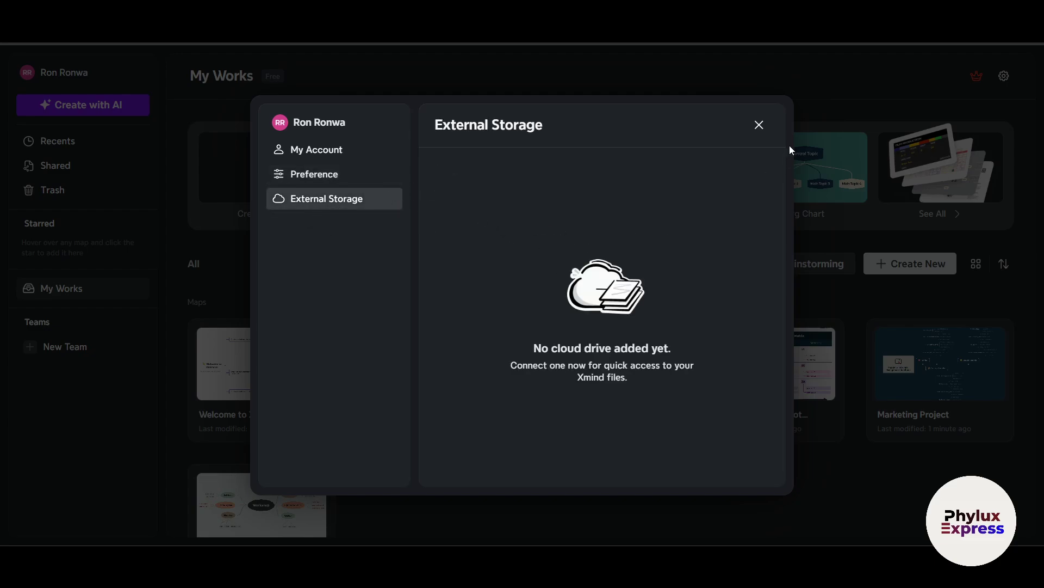
left_click(759, 124)
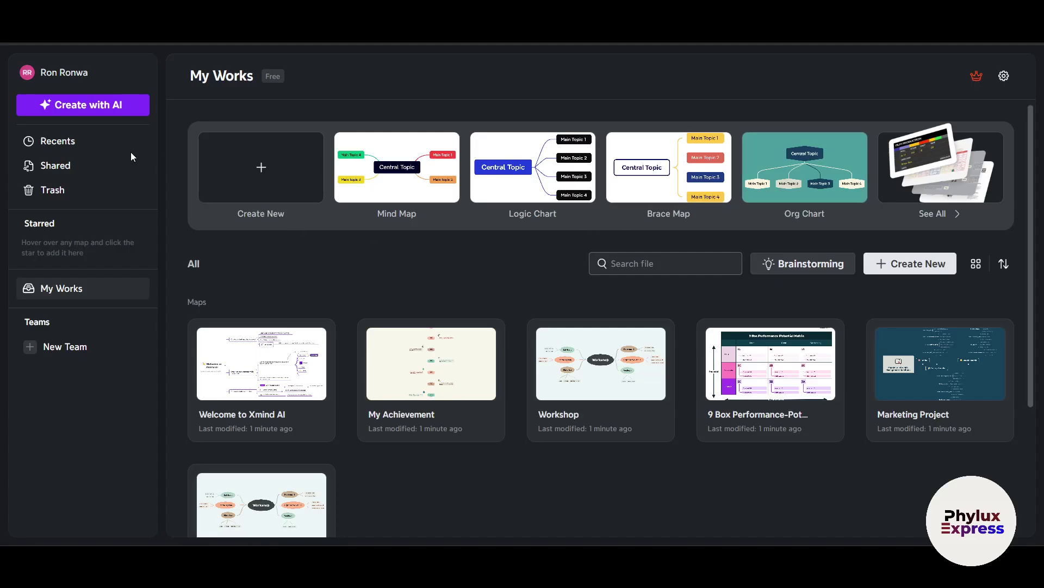
left_click(68, 146)
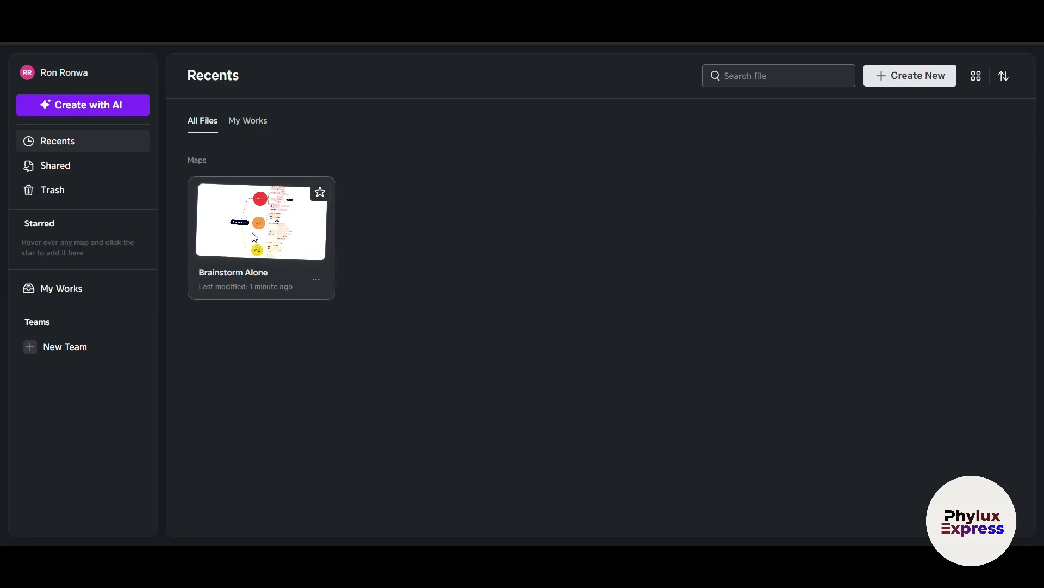
left_click(45, 167)
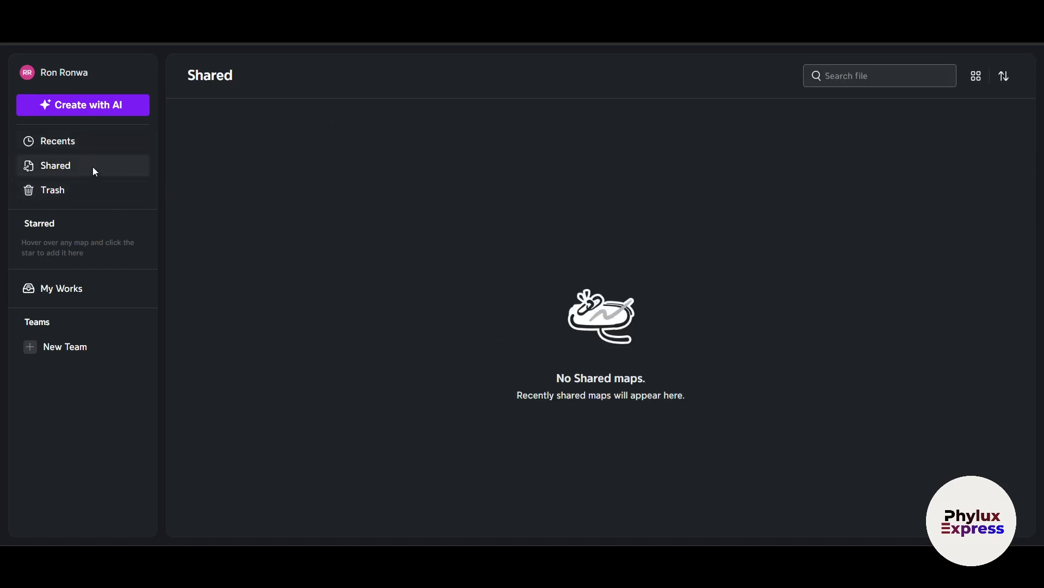
left_click(60, 191)
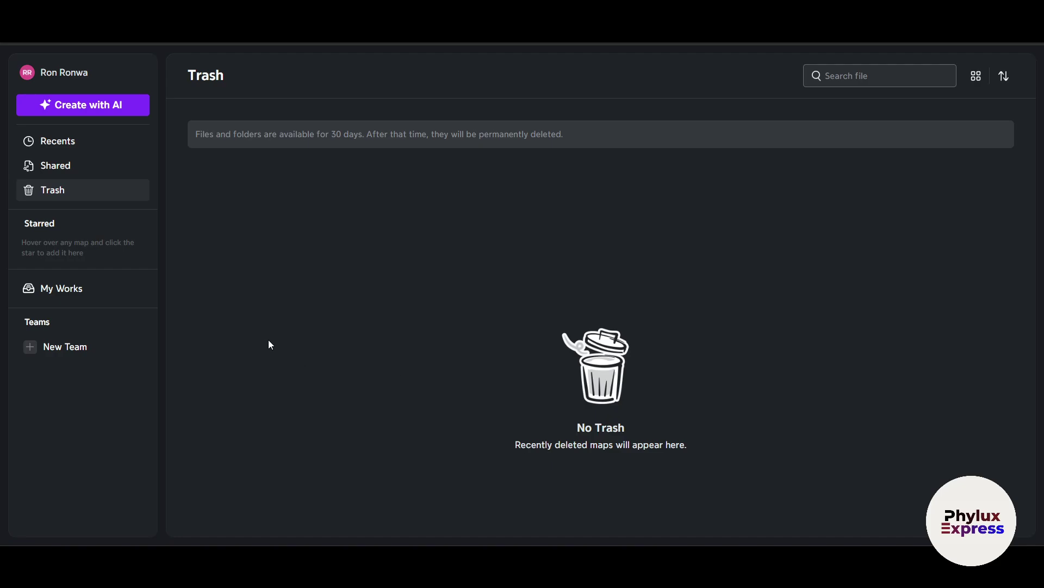
left_click(74, 293)
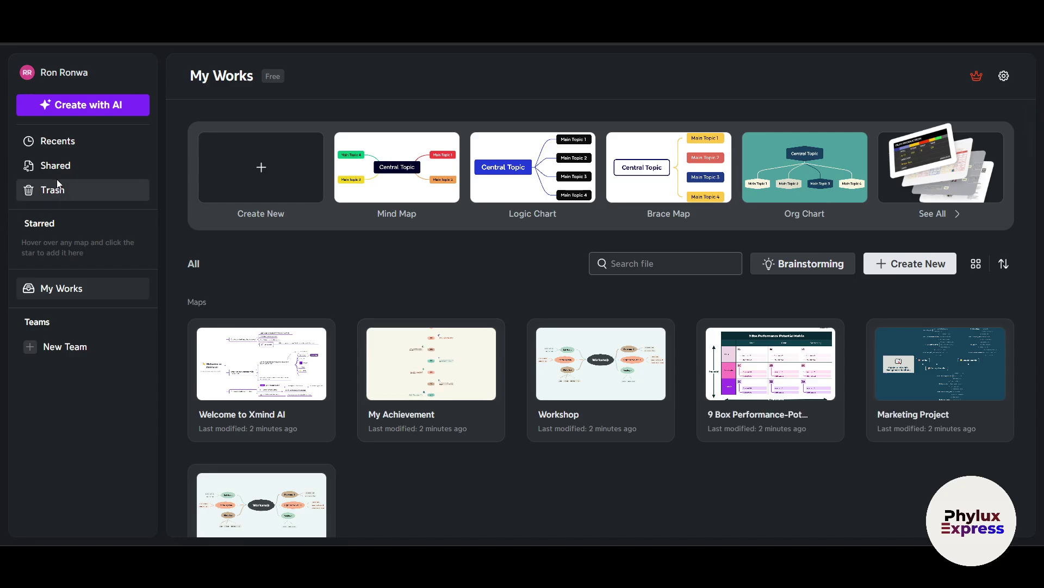
scroll(729, 517, "down", 3)
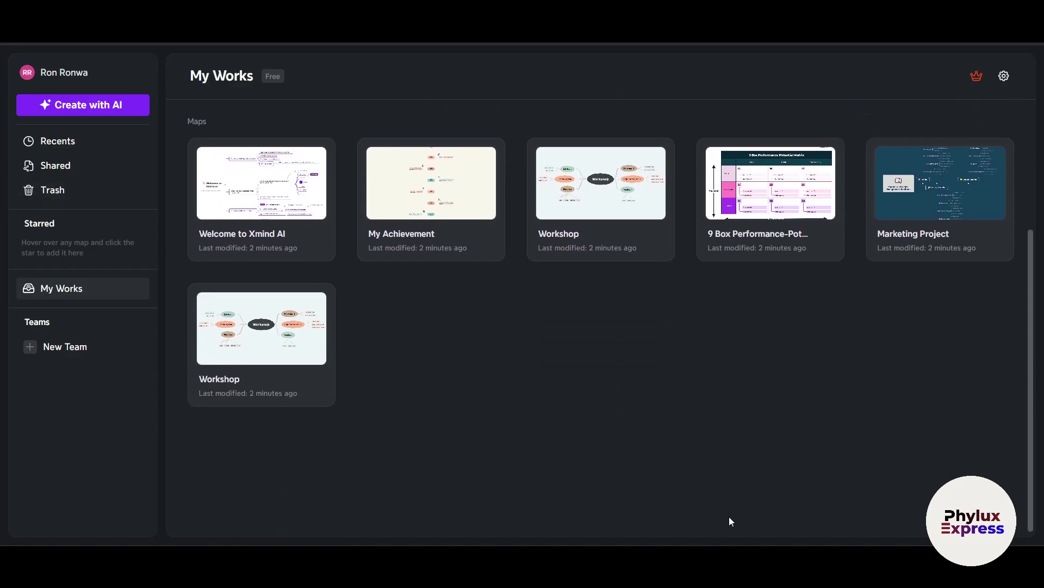
scroll(729, 517, "up", 4)
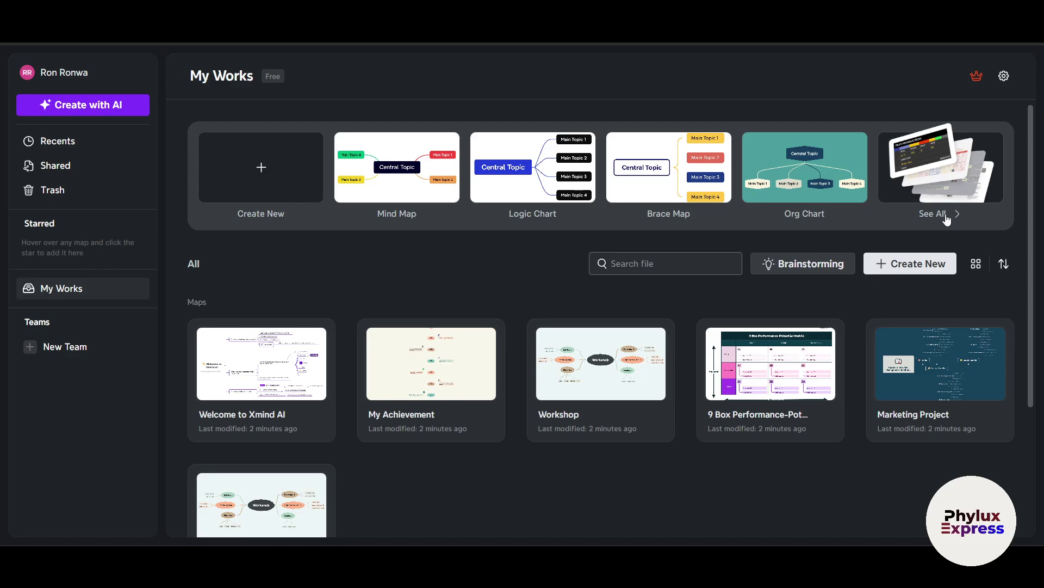
scroll(443, 301, "down", 1)
scroll(455, 296, "up", 1)
- Open the full template gallery and browse the Knowledge Management and Creativity categories
left_click(938, 216)
scroll(752, 353, "down", 15)
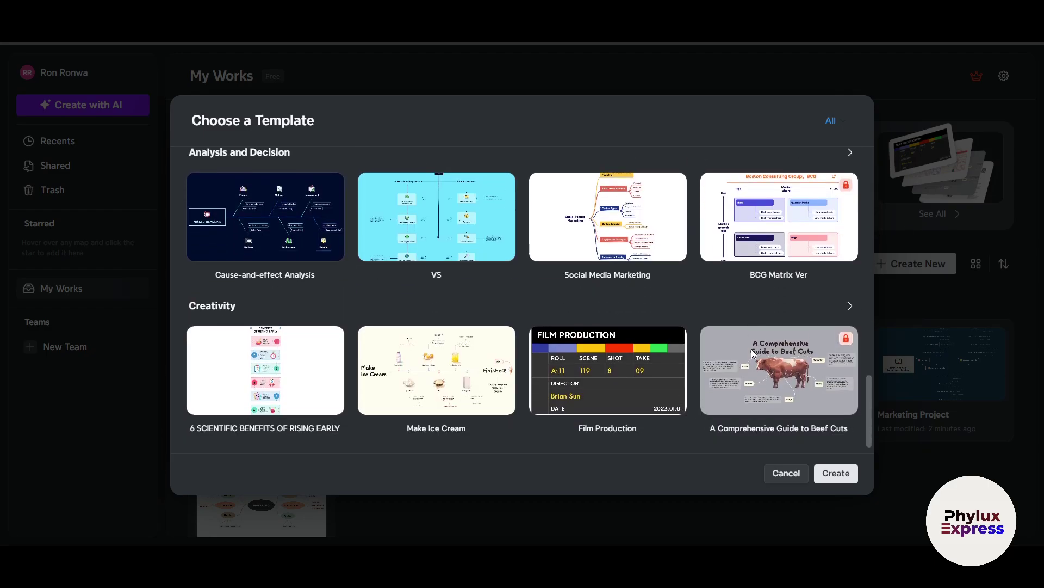
double_click(318, 126)
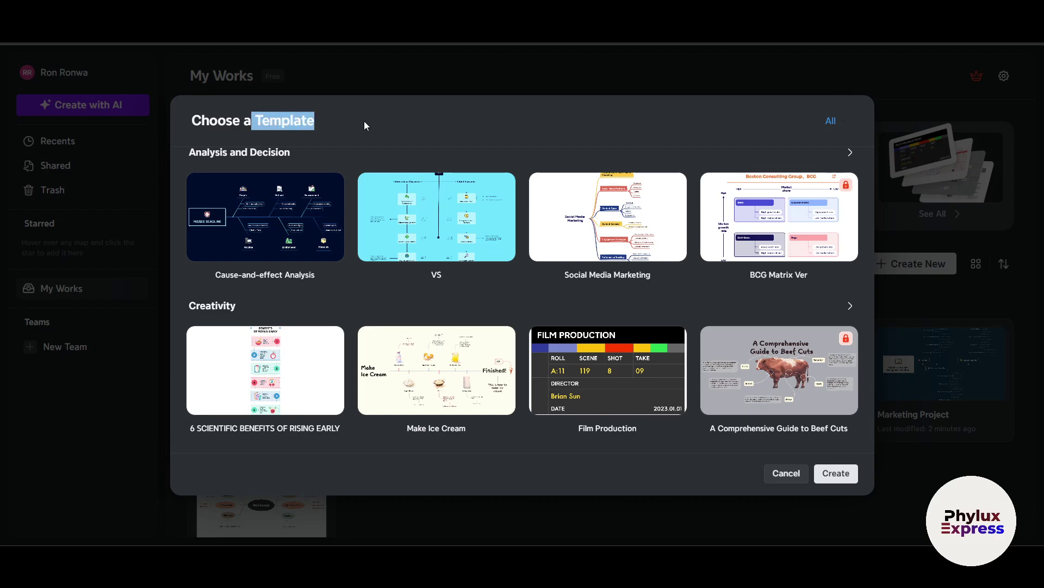
left_click(593, 163)
left_click(832, 121)
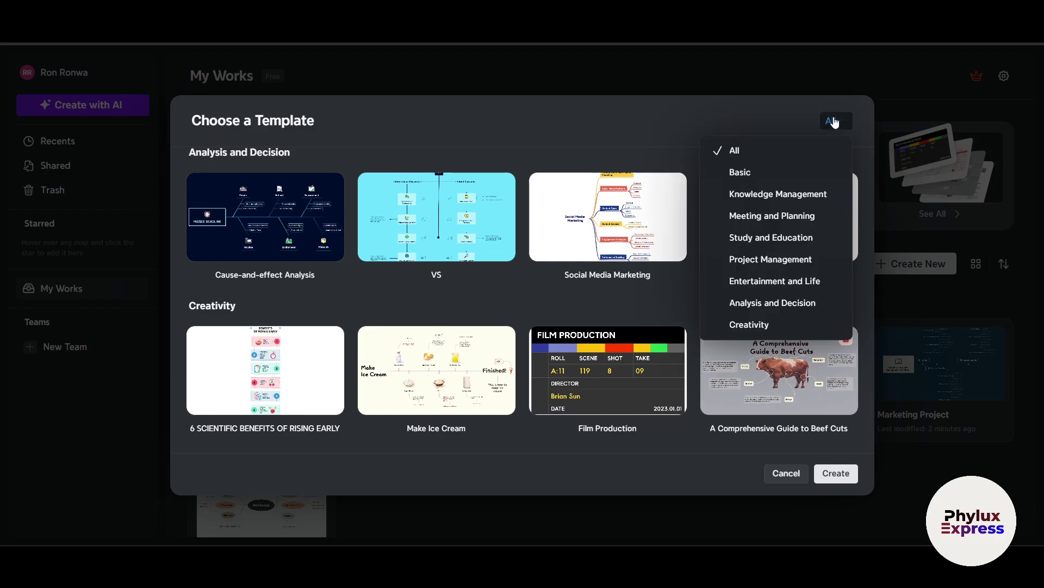
left_click(801, 193)
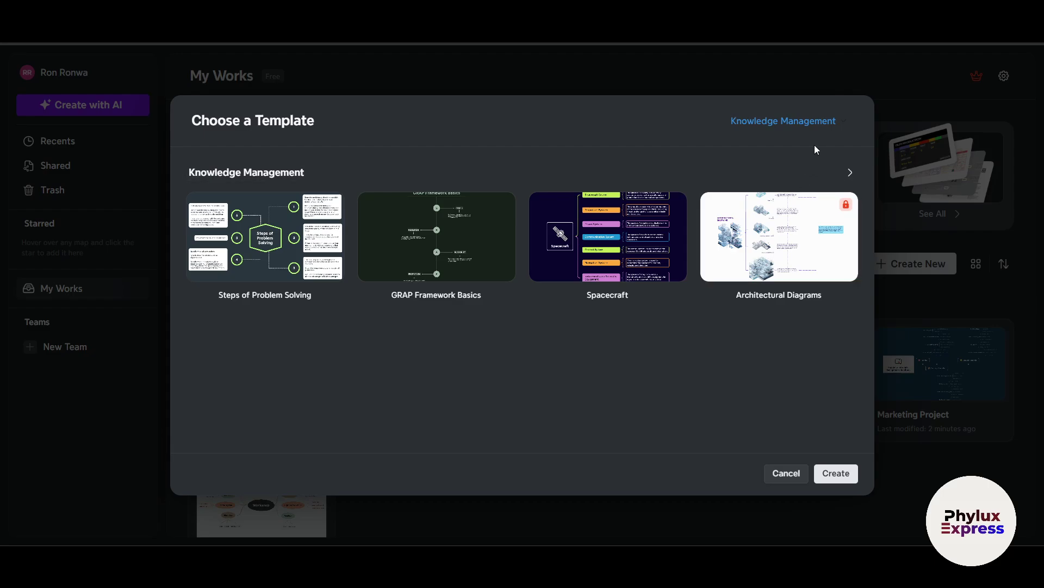
left_click(814, 122)
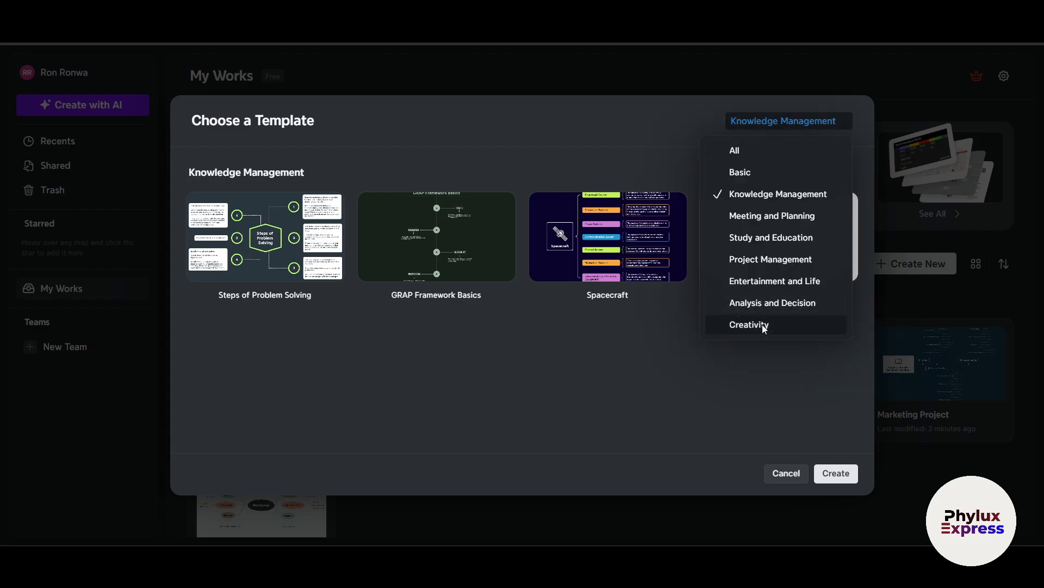
left_click(762, 325)
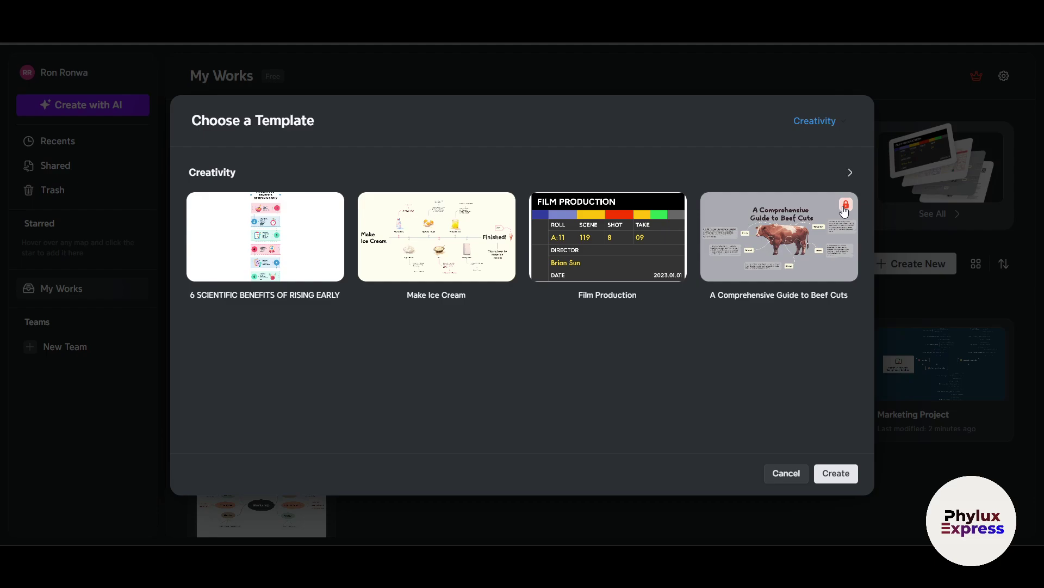
- Check Basic templates, then create a map from Meeting and Planning's Business Plan template
left_click(816, 125)
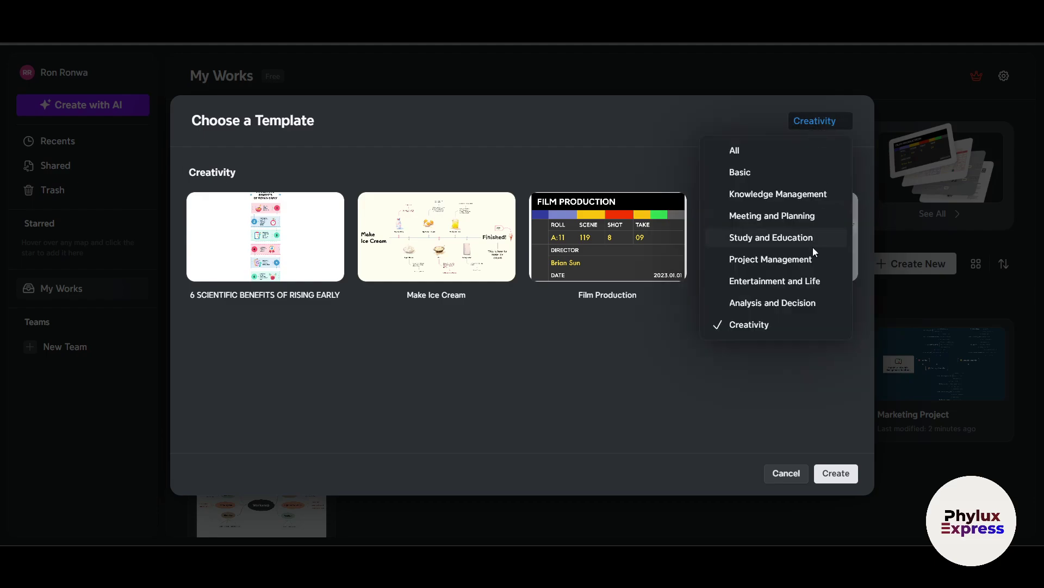
left_click(762, 172)
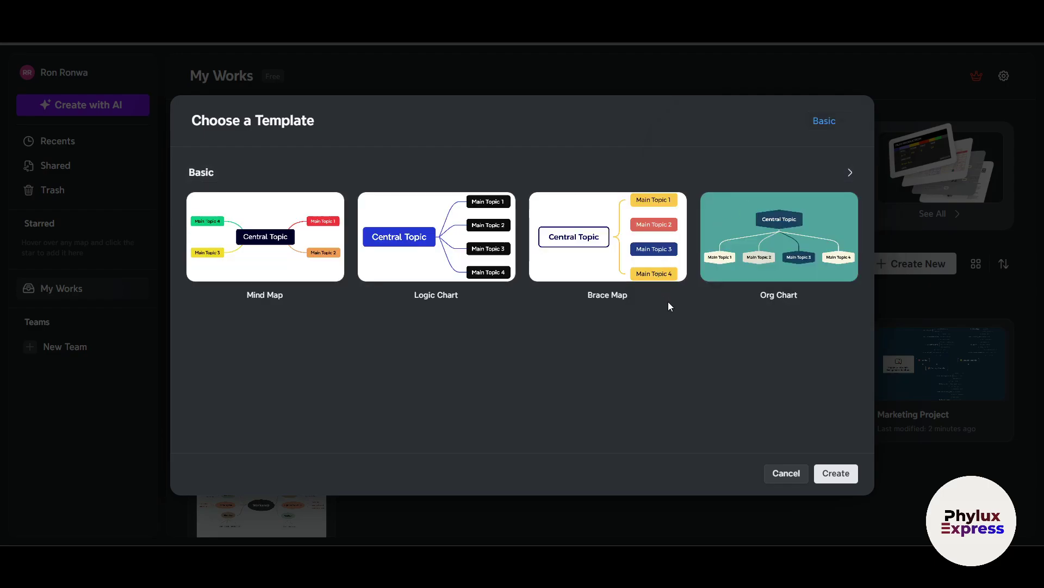
left_click(827, 121)
left_click(761, 214)
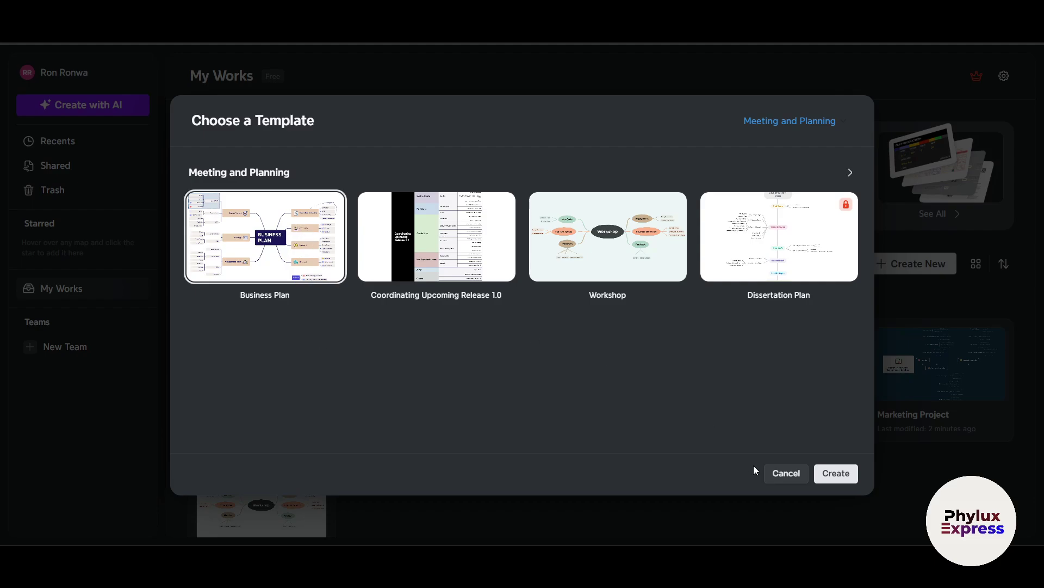
left_click(832, 473)
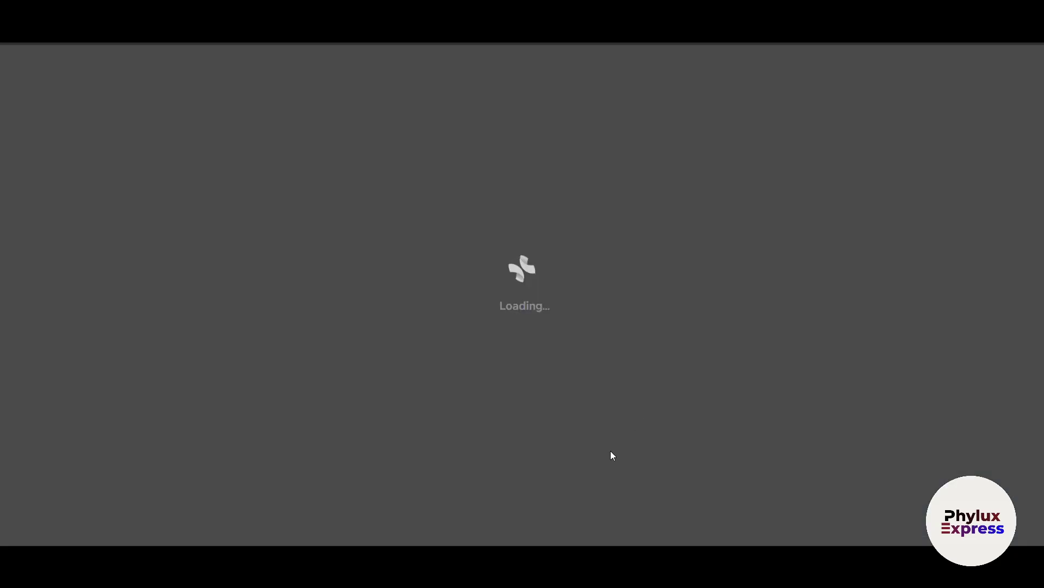
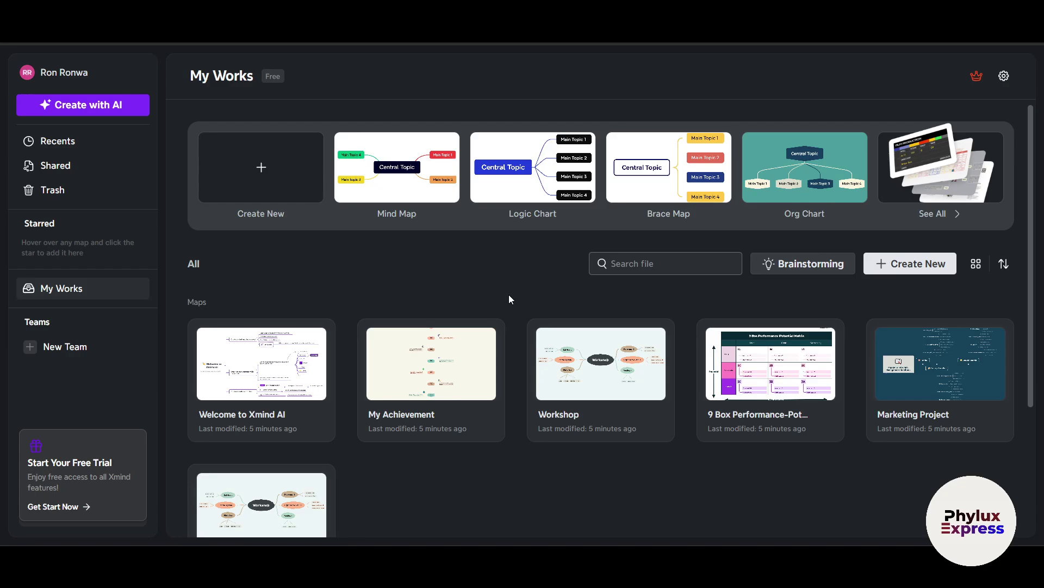
- Create a new mind map with Central Topic and Main Topics 1–4, then select all topics
left_click(265, 181)
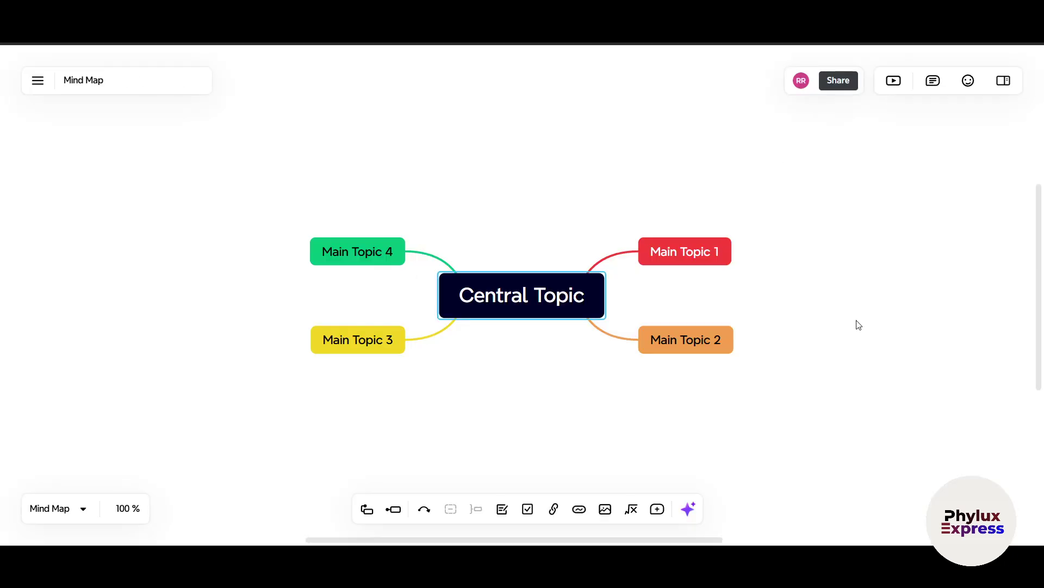
scroll(642, 312, "down", 4)
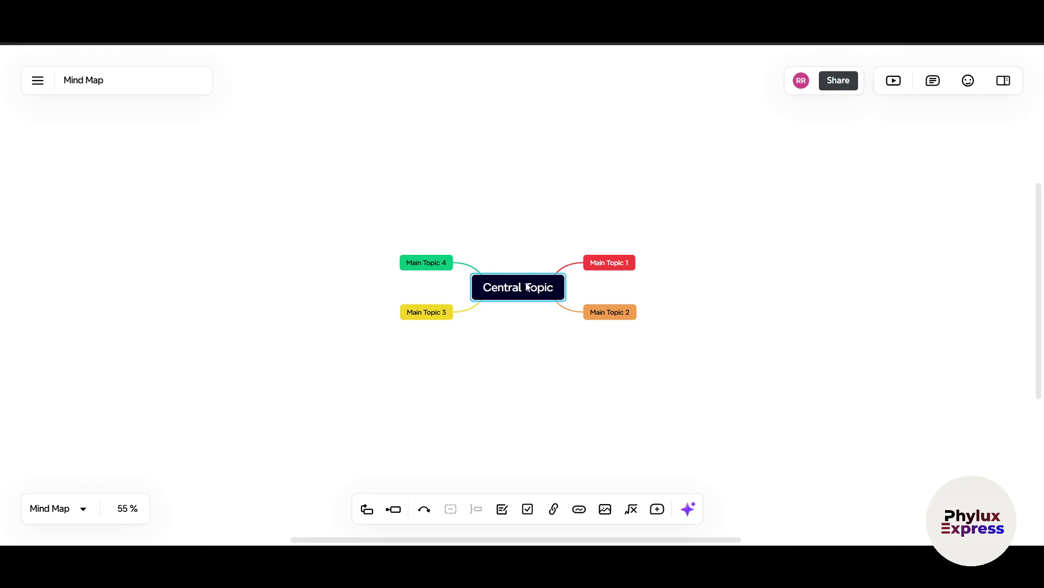
left_click_drag(665, 339, 289, 165)
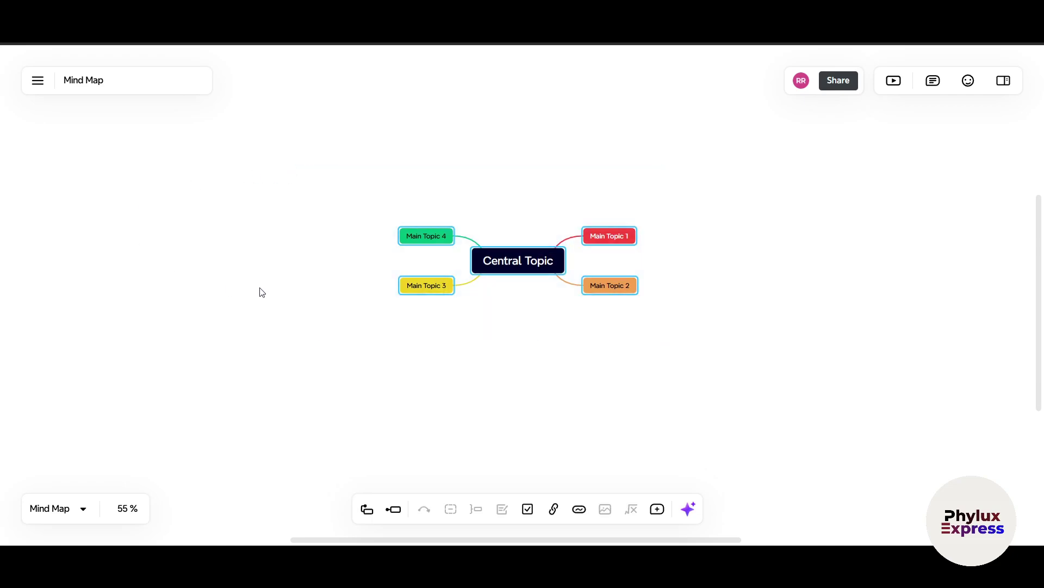
left_click_drag(738, 374, 326, 196)
right_click(536, 264)
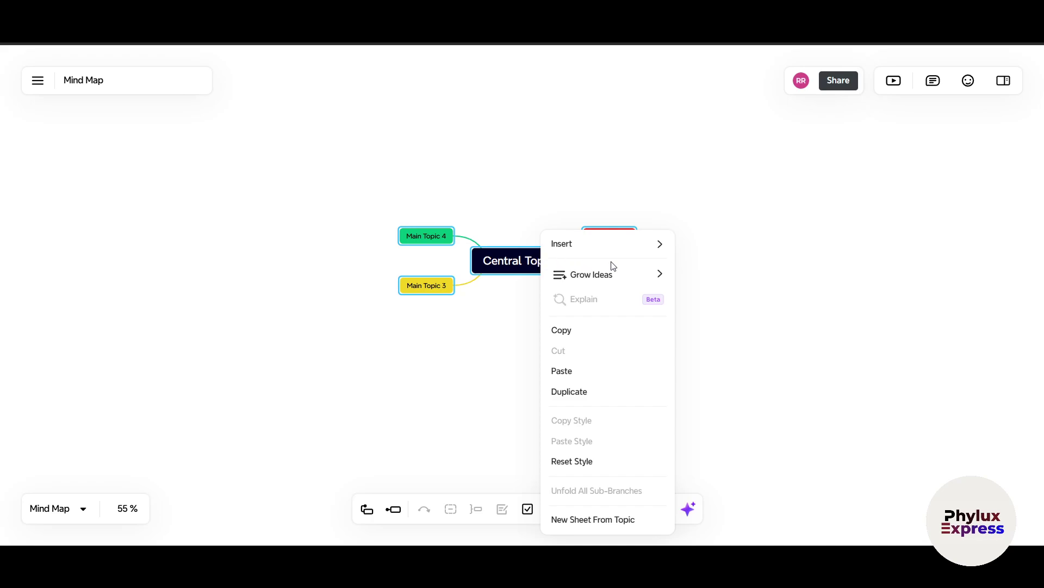
left_click(812, 335)
left_click_drag(815, 430, 223, 218)
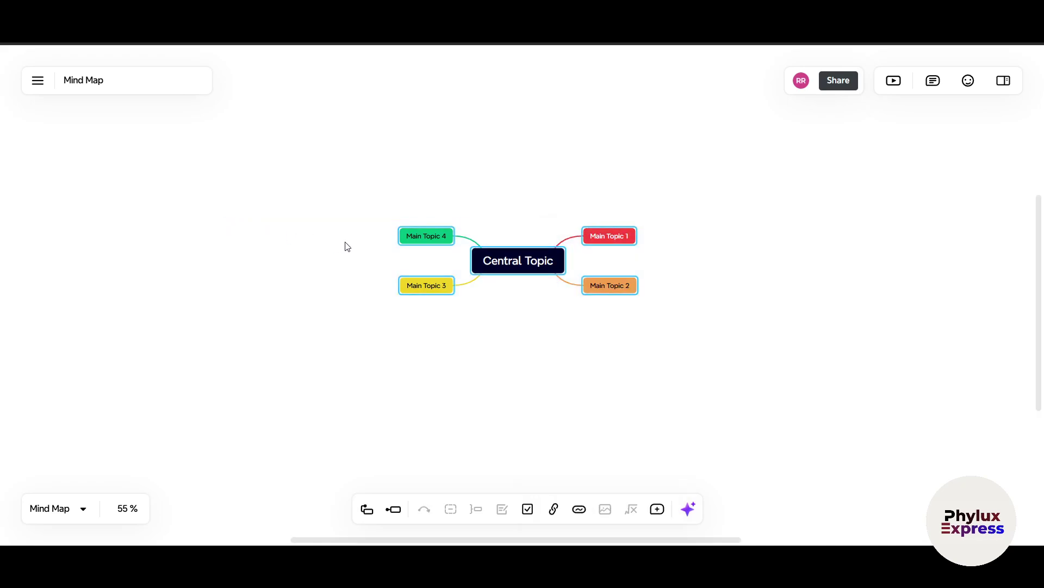
key("Delete")
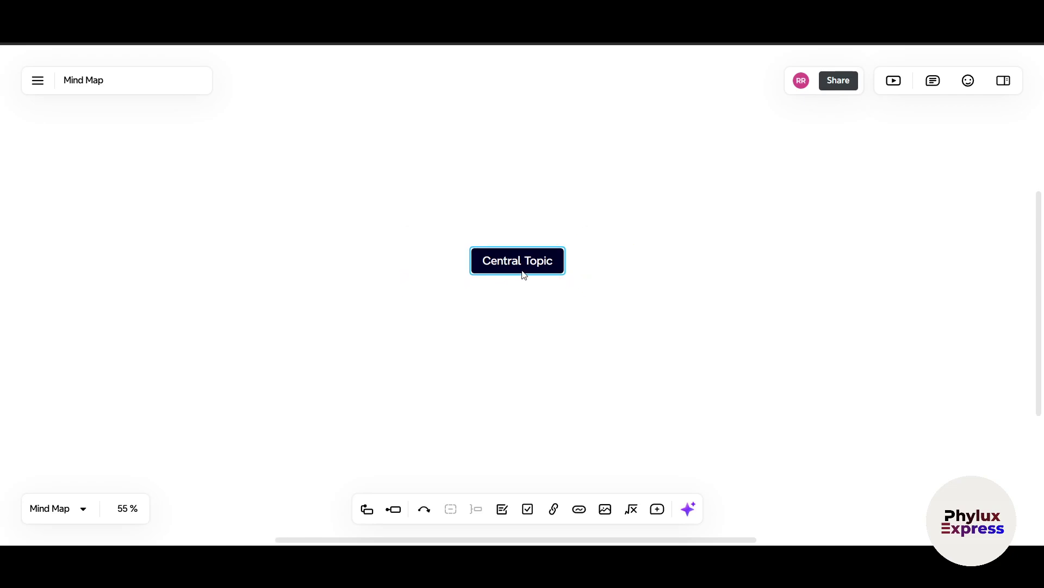
left_click(521, 283)
left_click(511, 258)
scroll(502, 263, "up", 5)
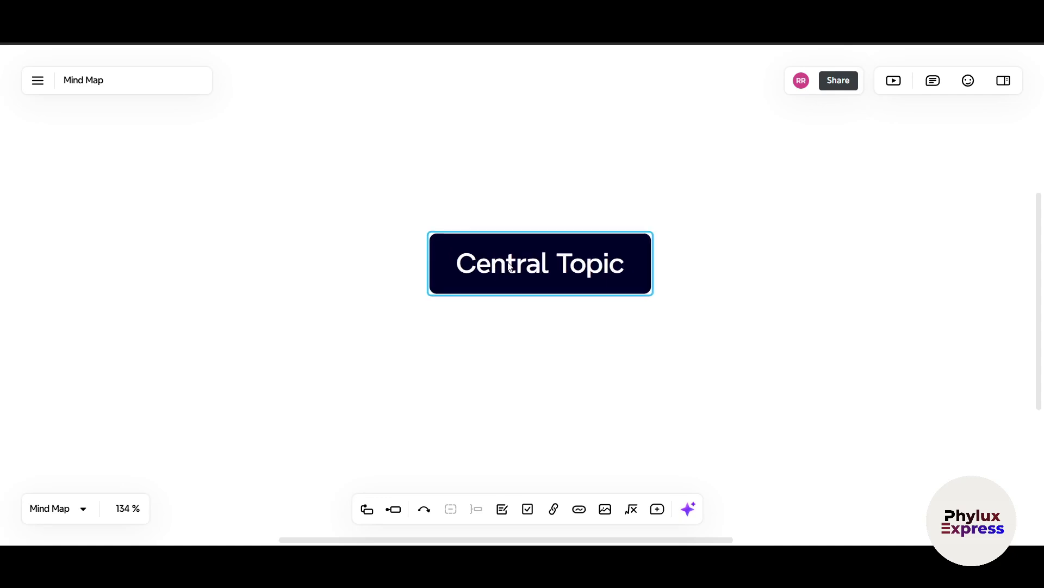
double_click(531, 266)
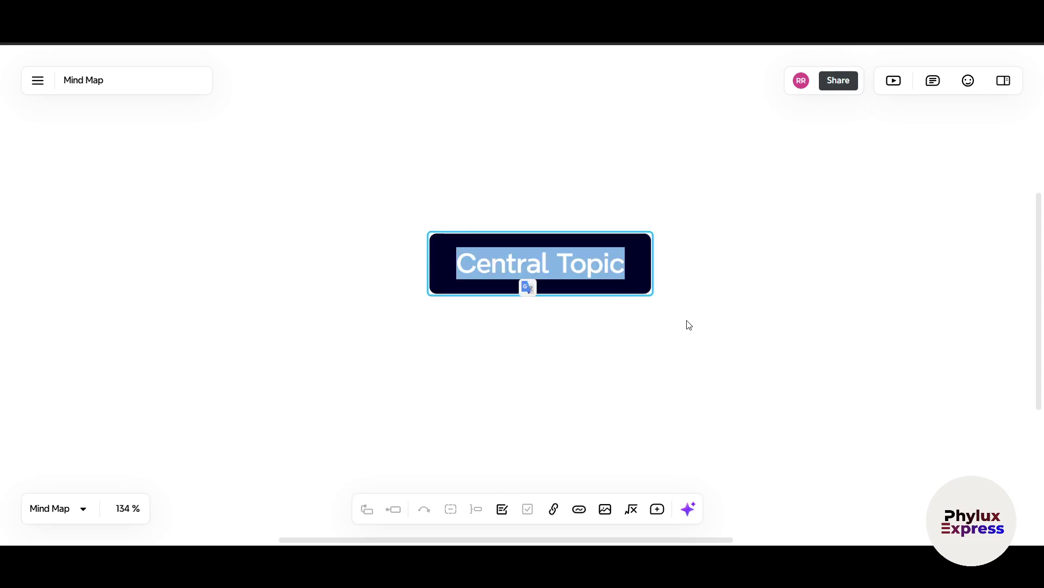
left_click(734, 350)
scroll(656, 341, "down", 3)
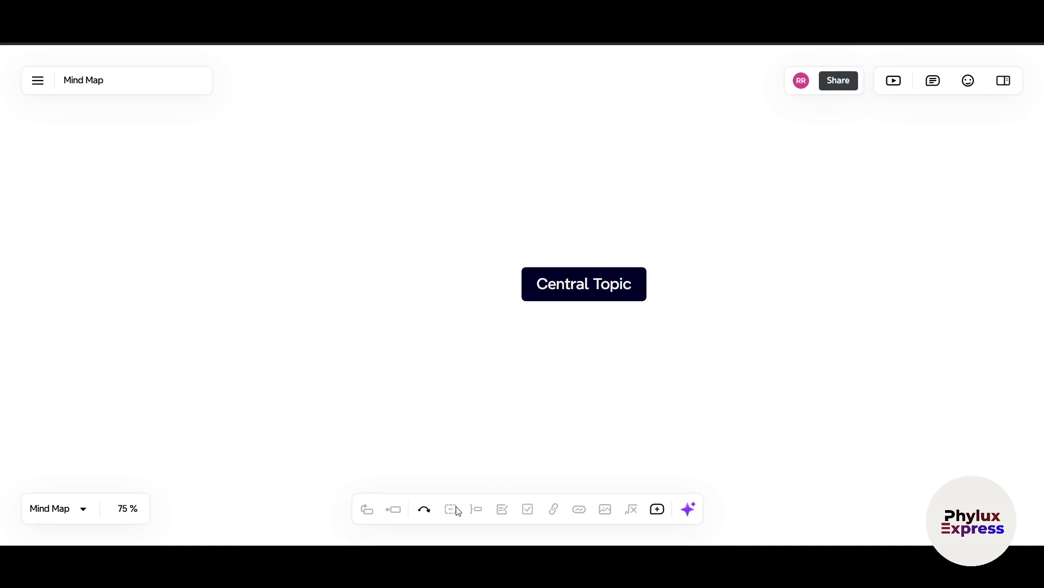
left_click(425, 510)
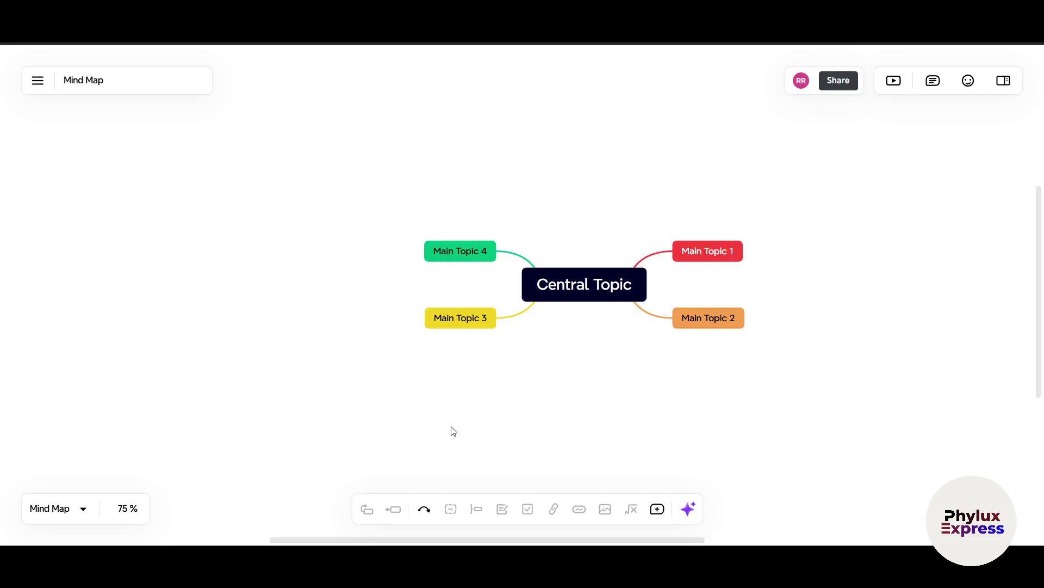
left_click_drag(607, 393, 527, 401)
left_click_drag(821, 400, 375, 179)
scroll(565, 305, "right", 1)
scroll(546, 294, "up", 1)
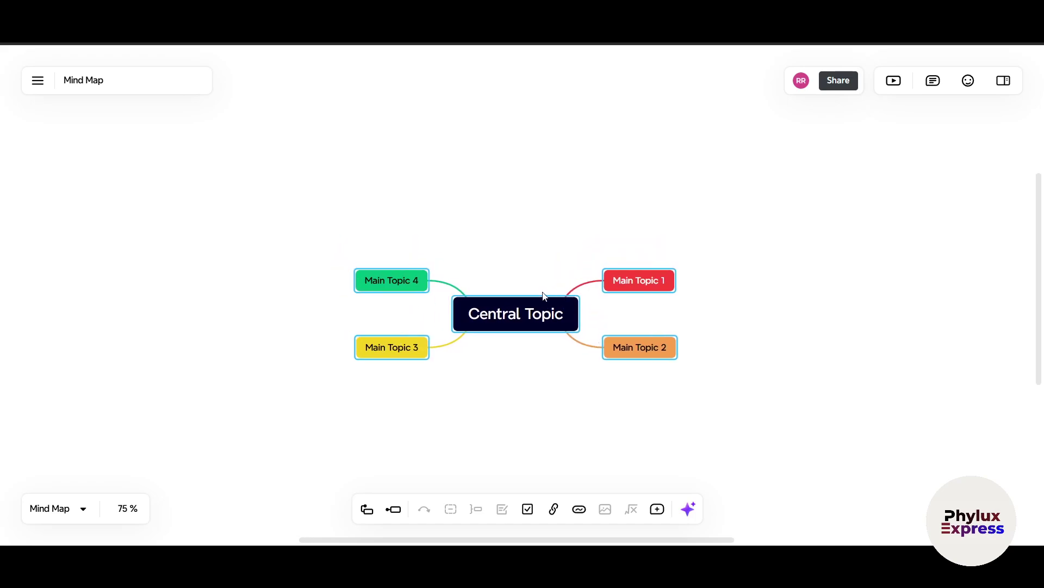
scroll(542, 322, "down", 3)
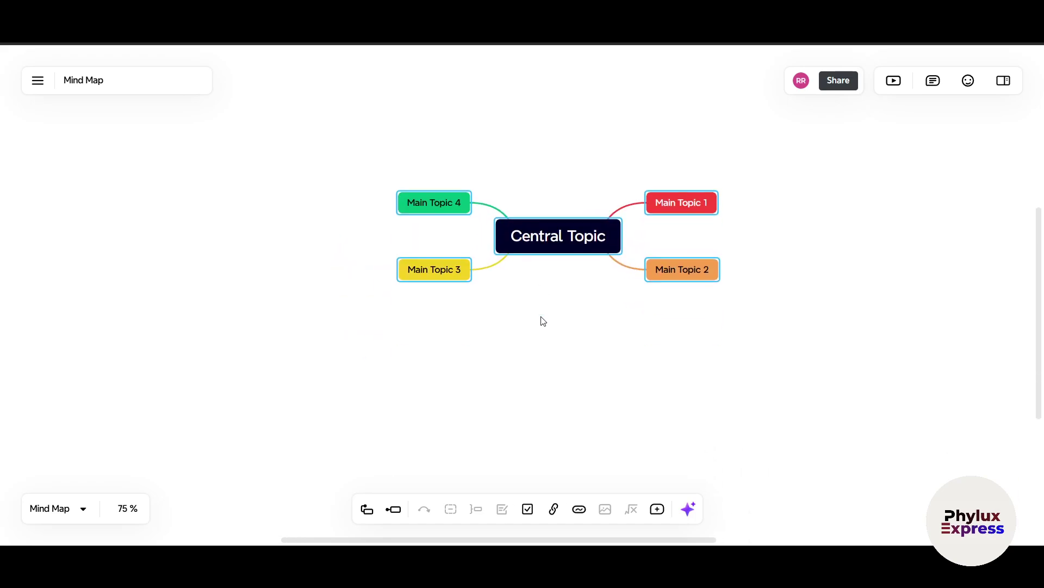
scroll(415, 340, "up", 1)
left_click(415, 340)
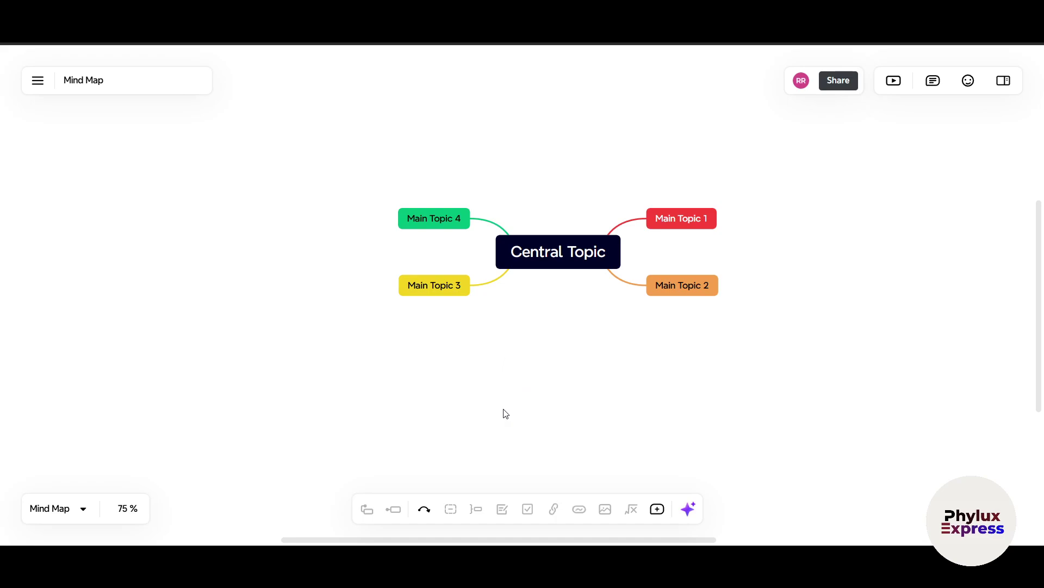
scroll(478, 397, "down", 1)
scroll(492, 357, "up", 1)
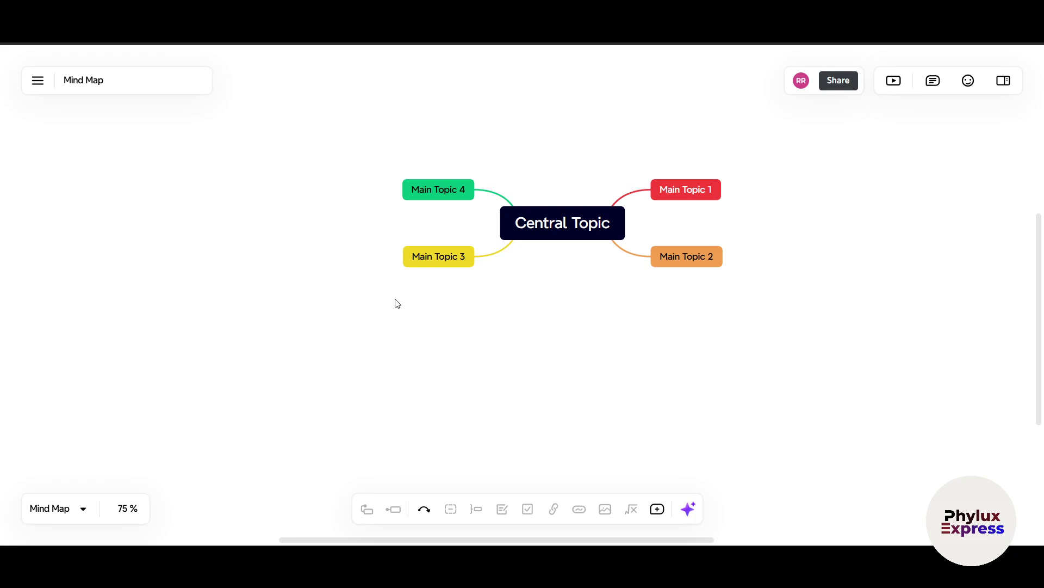
left_click(558, 248)
scroll(557, 248, "right", 3)
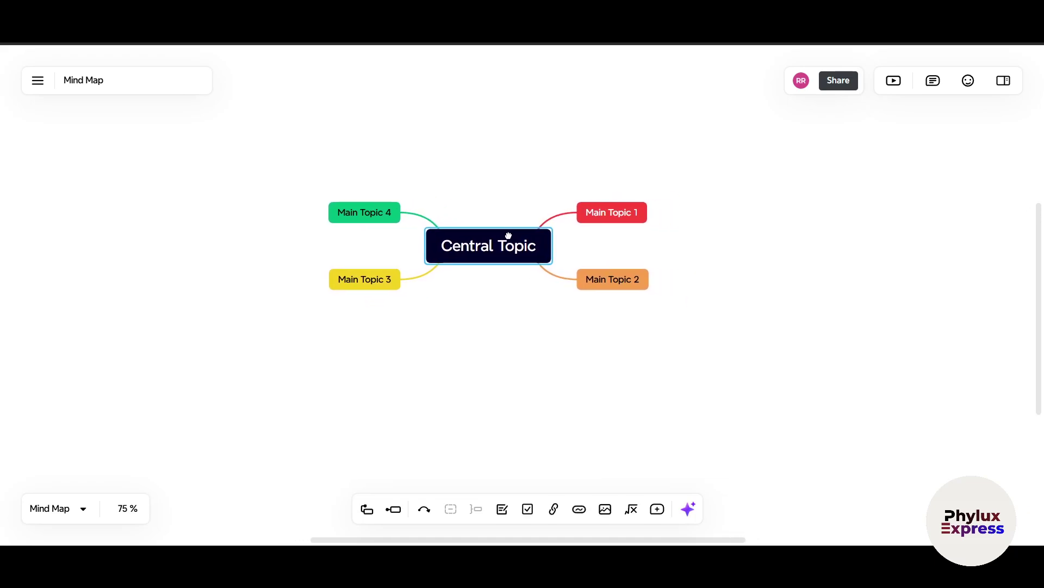
scroll(513, 258, "right", 2)
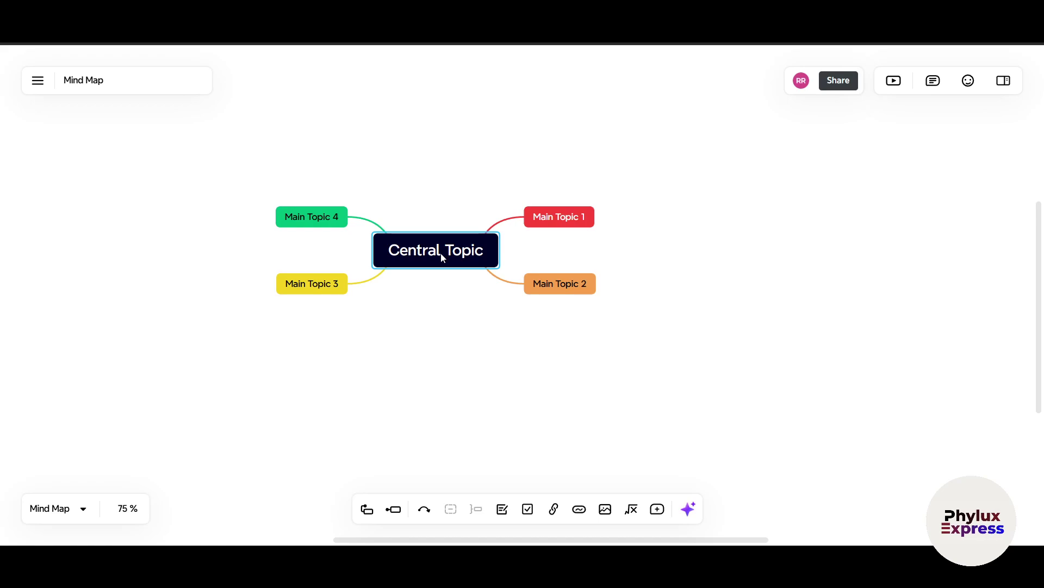
left_click(489, 357)
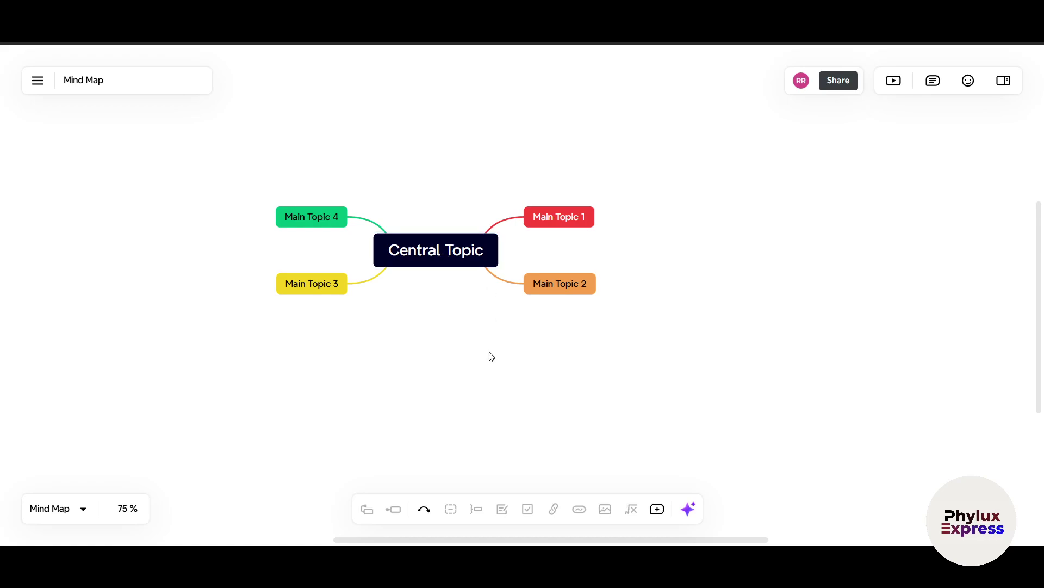
left_click(461, 251)
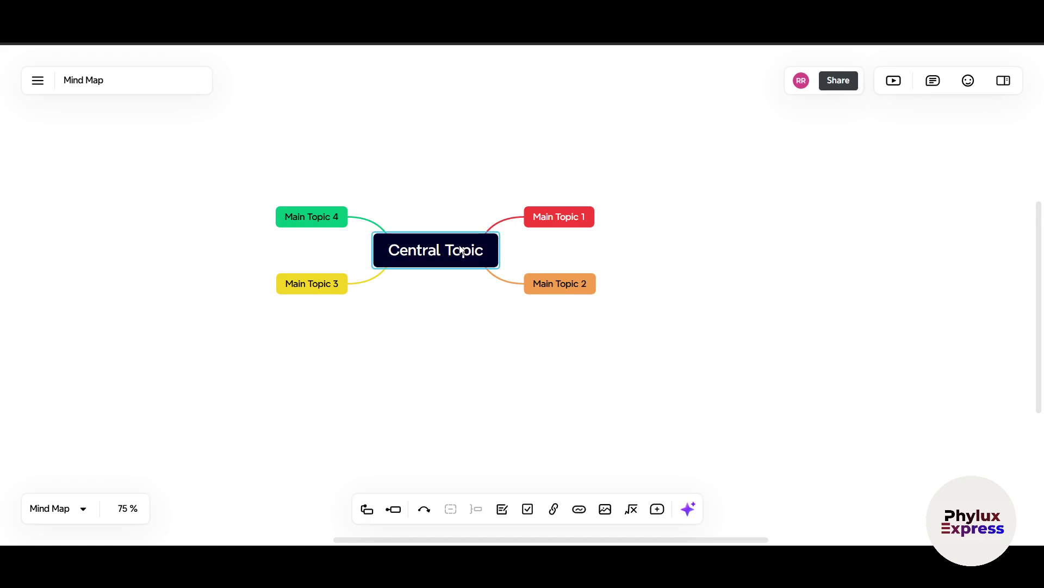
- Add Main Topic 5 to Central Topic, then add Subtopics 1 and 2 under Main Topic 2
left_click(394, 509)
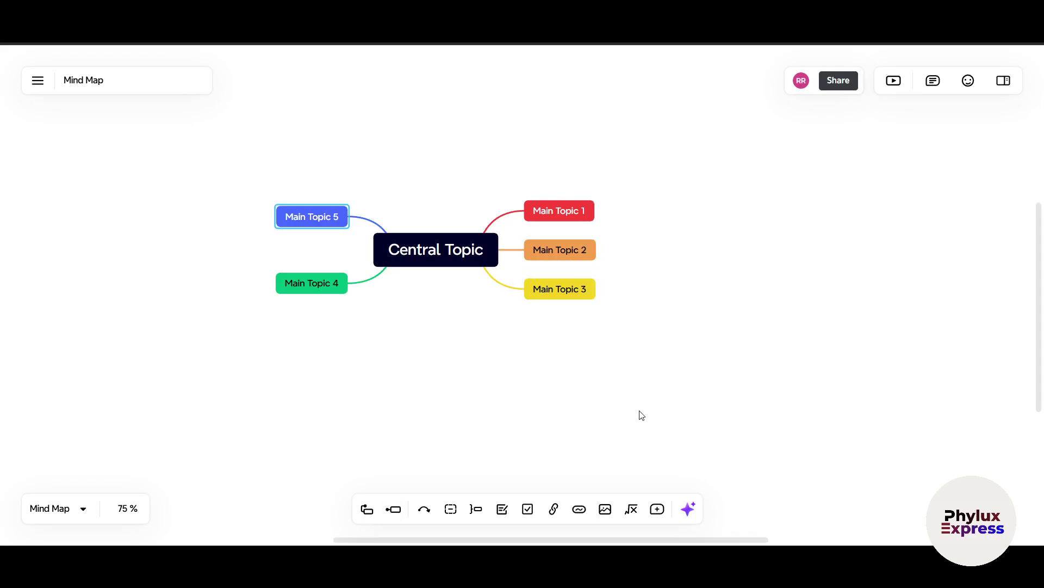
left_click(654, 397)
left_click(557, 253)
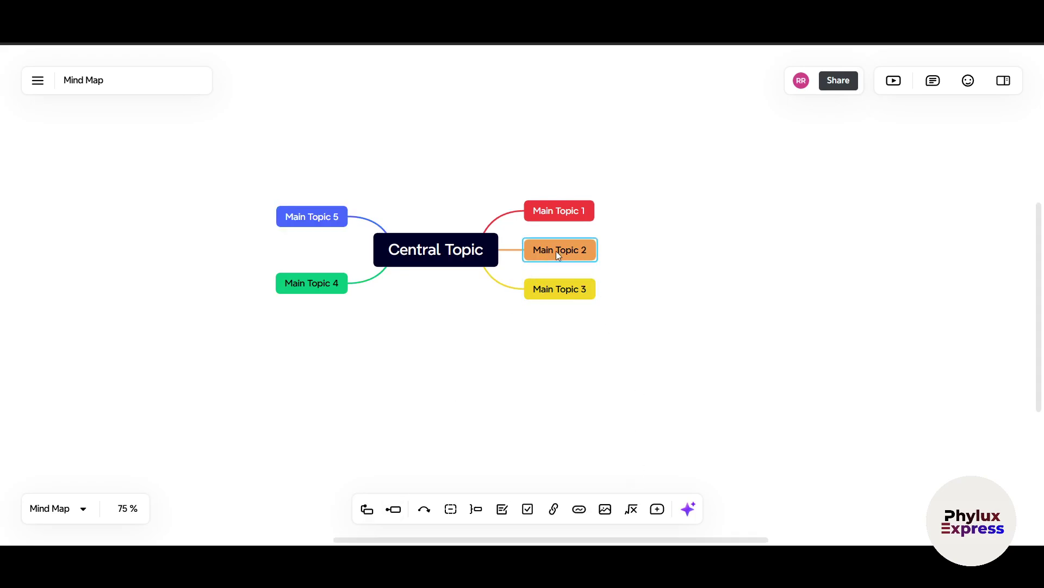
left_click(394, 509)
left_click(645, 256)
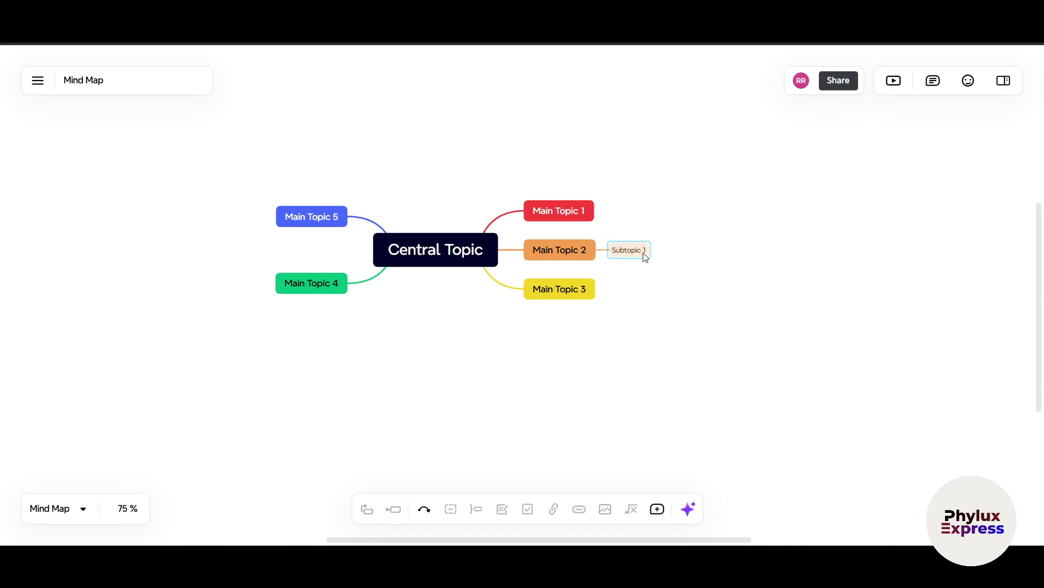
left_click(576, 247)
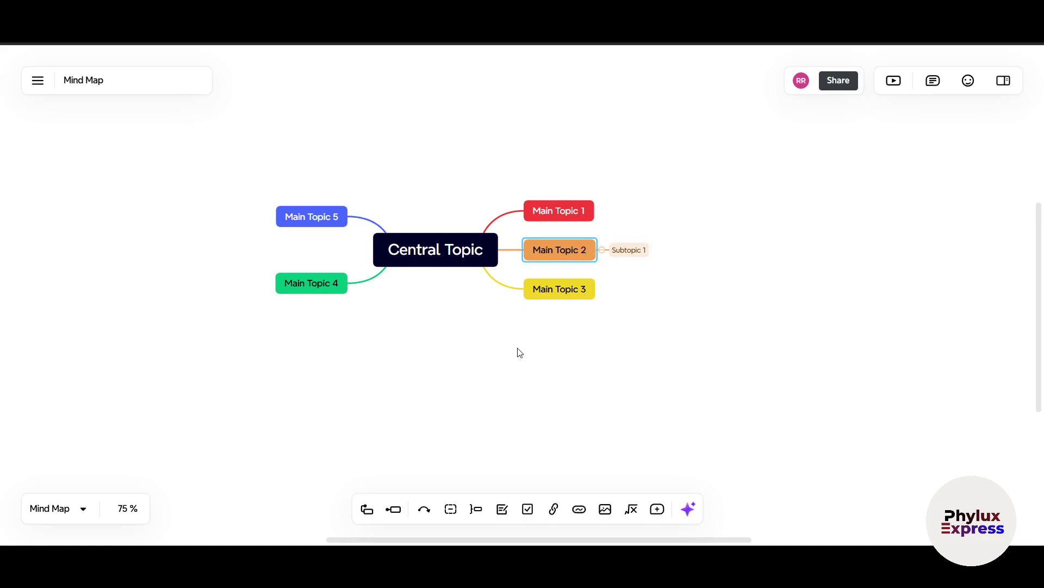
left_click(394, 509)
left_click(626, 365)
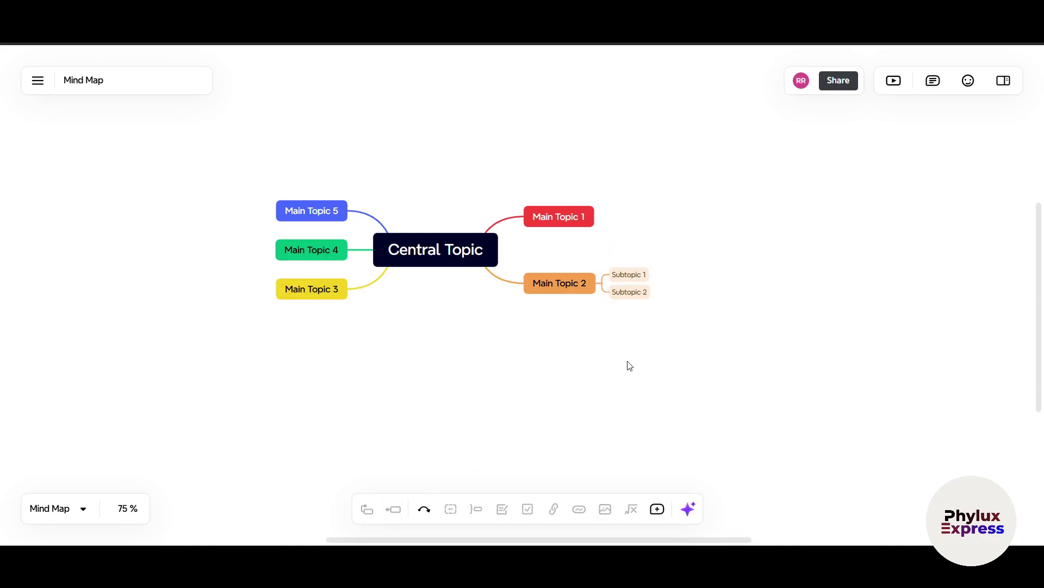
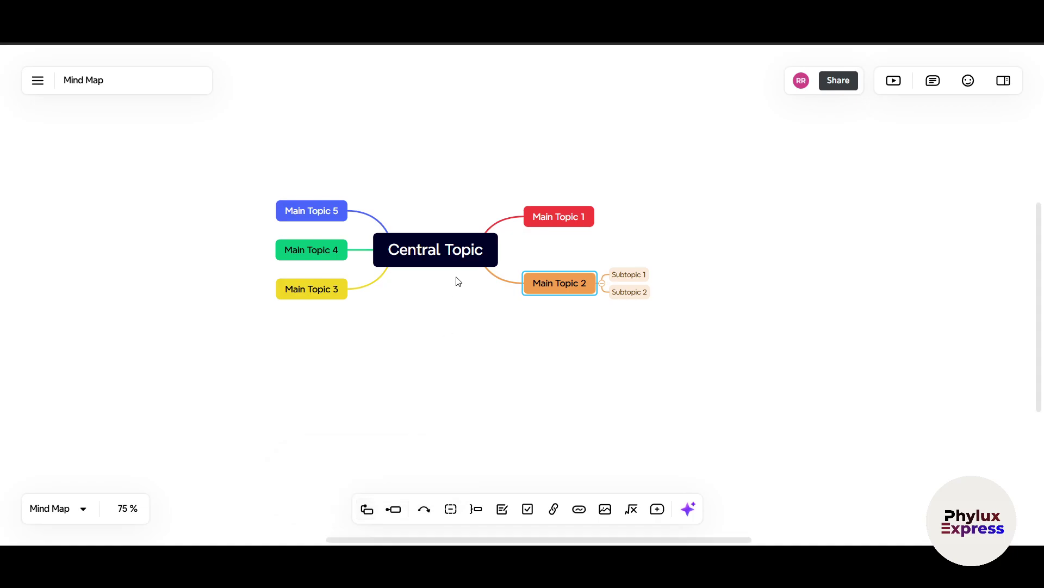
- Select the Central Topic of the map with five main topics and Main Topic 2's two subtopics
left_click(449, 254)
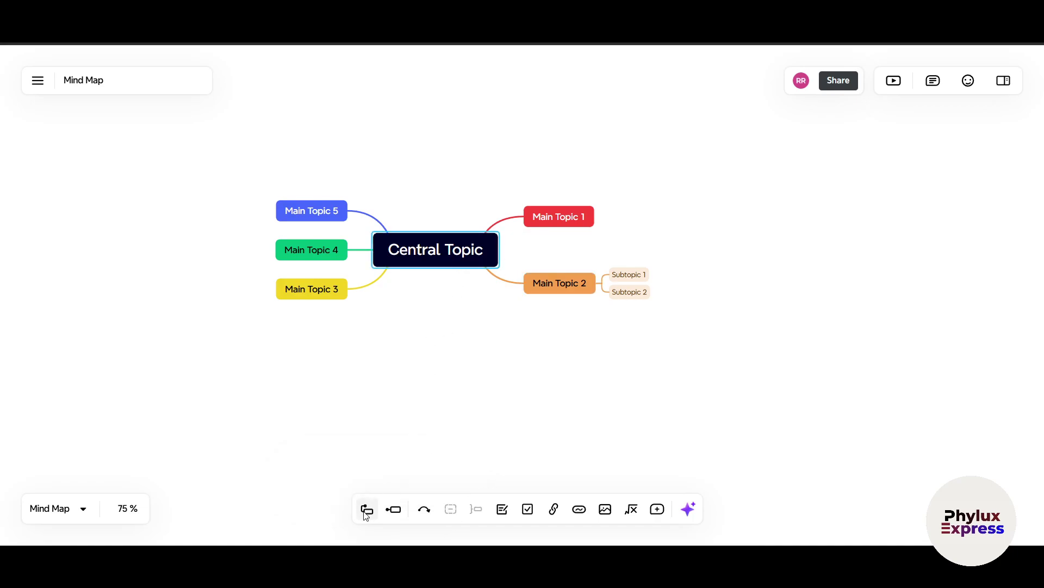
- Add a Main Topic 6 to the Central Topic and drag it to another branch position
mouse_move(431, 241)
left_mouse_down()
mouse_move(456, 239)
mouse_move(422, 240)
left_mouse_up()
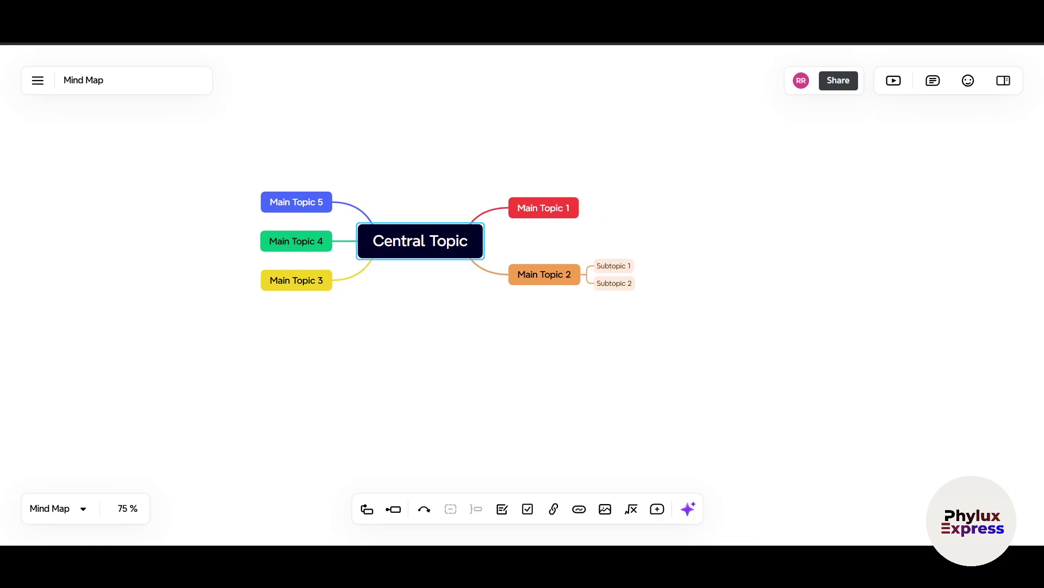
left_click(365, 510)
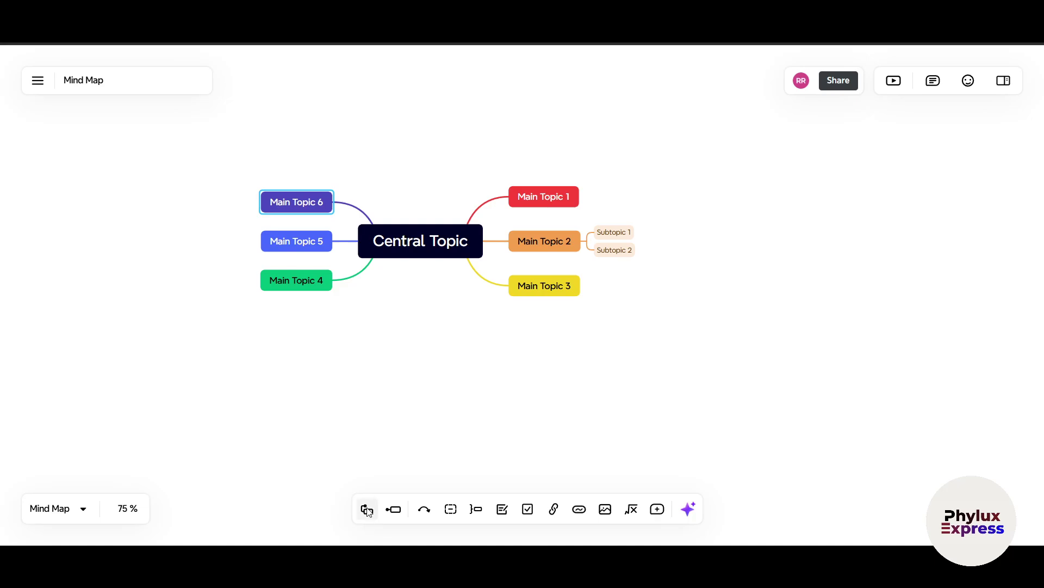
mouse_move(299, 204)
left_mouse_down()
mouse_move(290, 215)
mouse_move(300, 201)
left_mouse_up()
left_click(392, 247)
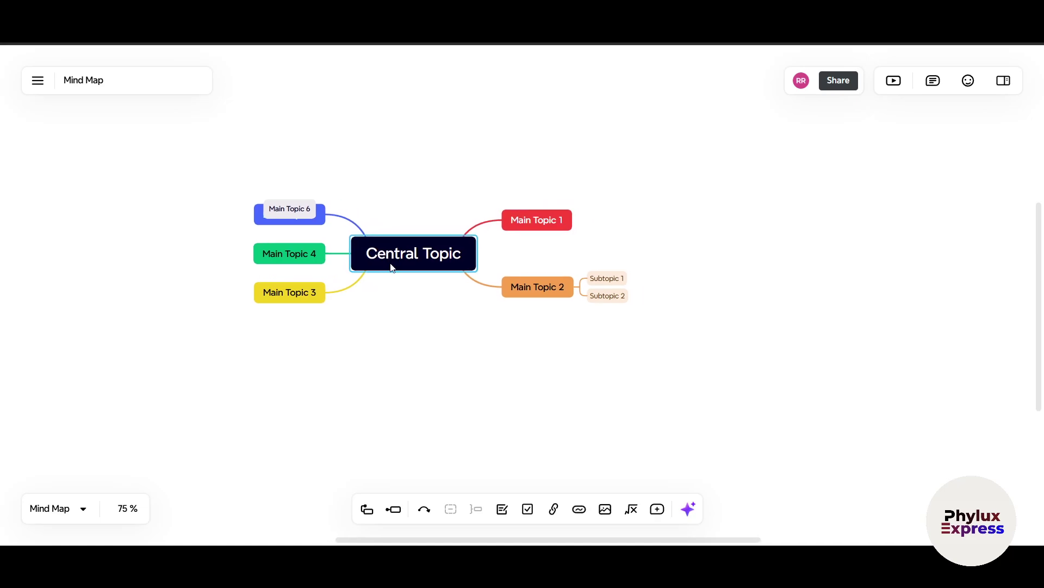
- Add a topic after Subtopic 1, then delete Subtopic 1 and the extra topics
left_click(609, 280)
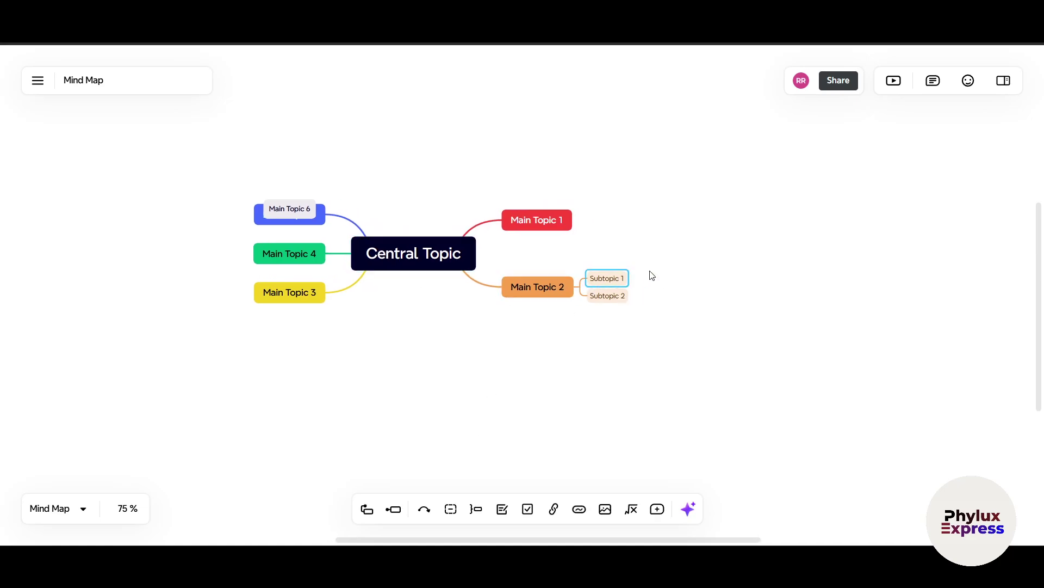
left_click(368, 509)
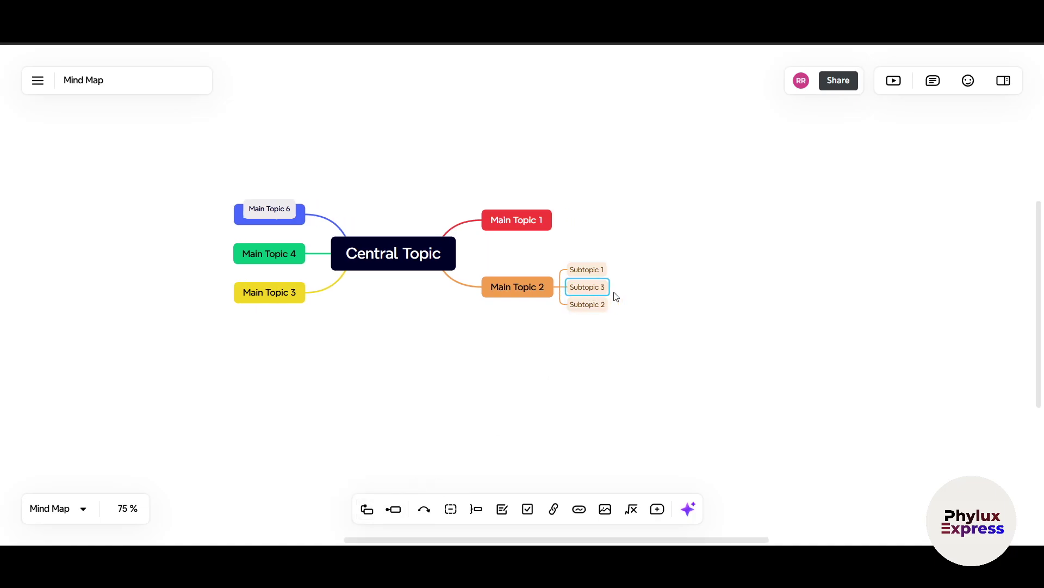
scroll(579, 305, "up", 5)
scroll(578, 319, "down", 3)
scroll(578, 318, "down", 2)
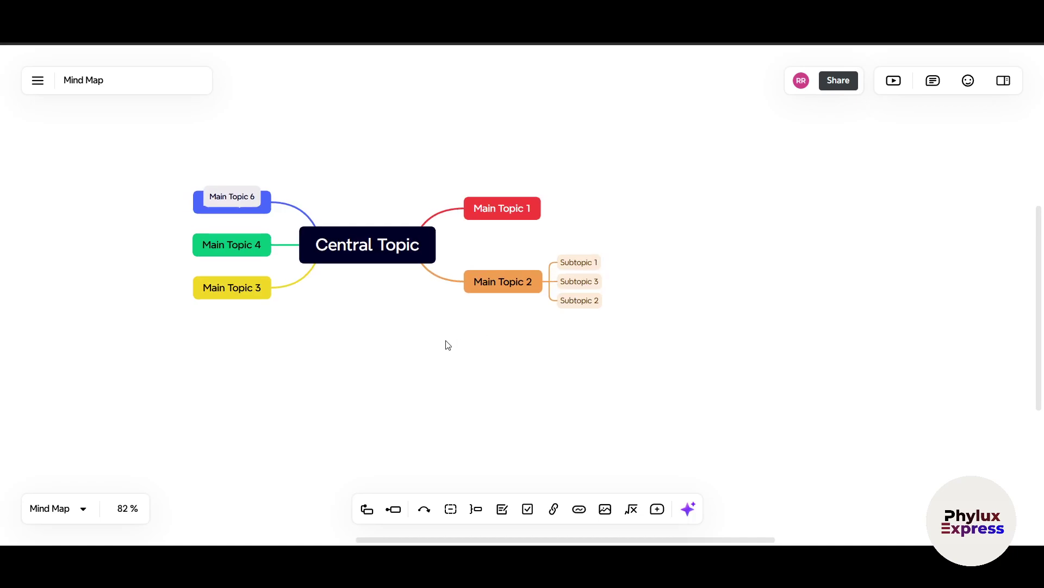
left_click(445, 344)
scroll(520, 426, "right", 2)
scroll(574, 433, "left", 3)
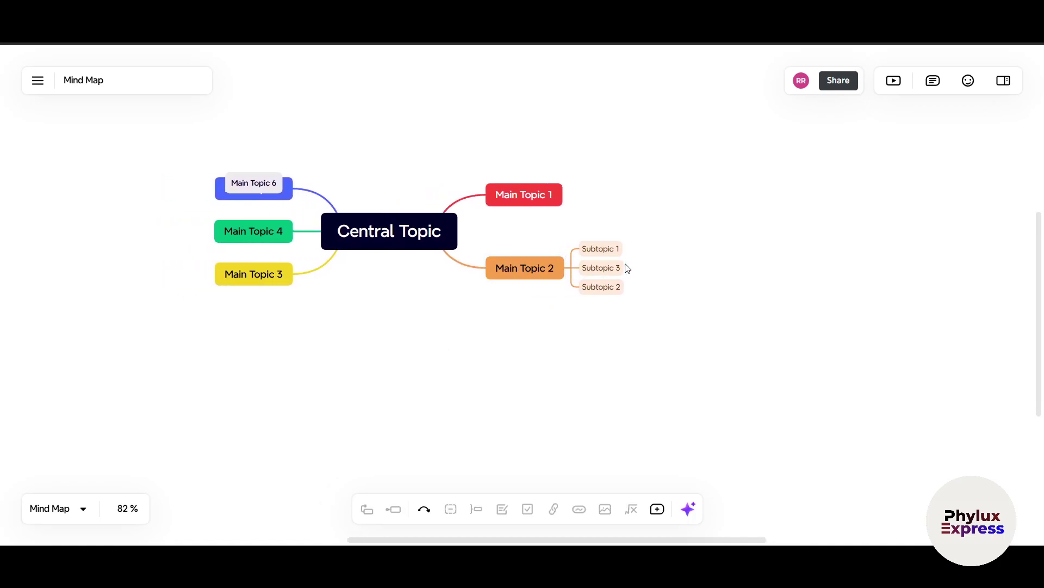
left_click(612, 252)
key("Delete")
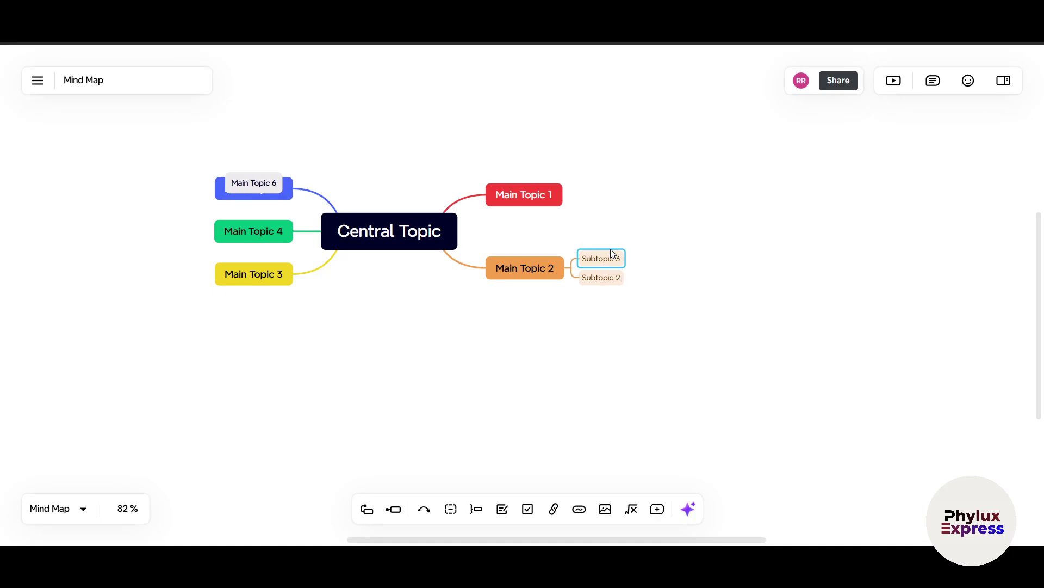
key("Delete")
key("Delete")
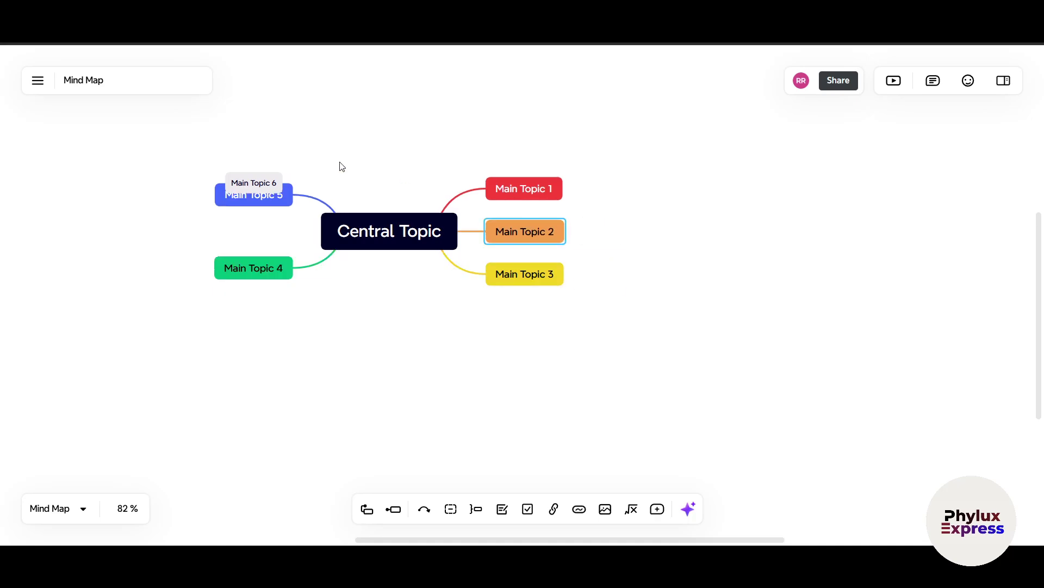
left_click_drag(252, 196, 252, 185)
- Rename Main Topic 2 to 'sefef', then undo it back to 'Main Topic 2'
left_click(521, 233)
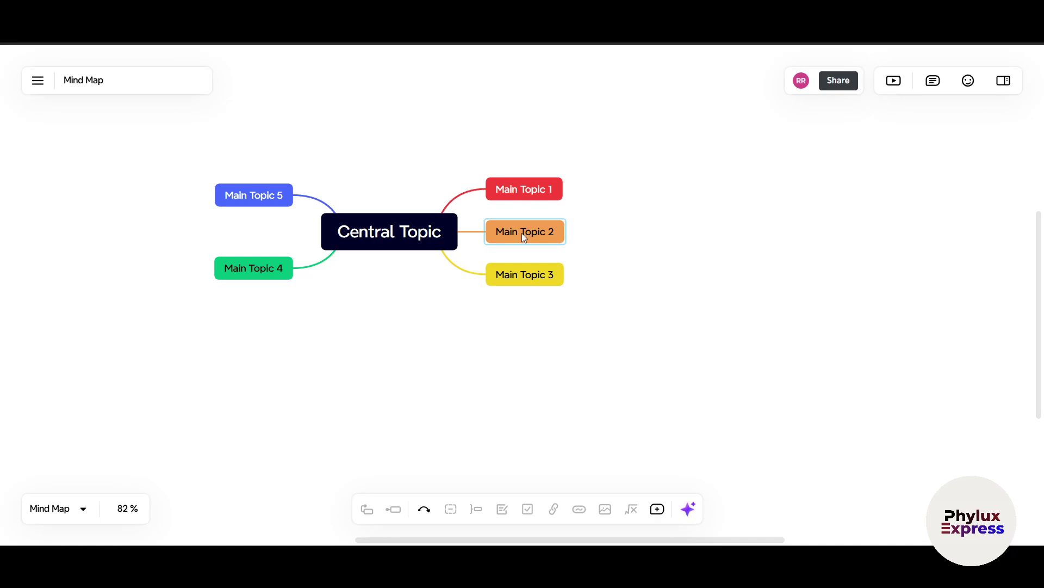
left_click(528, 233)
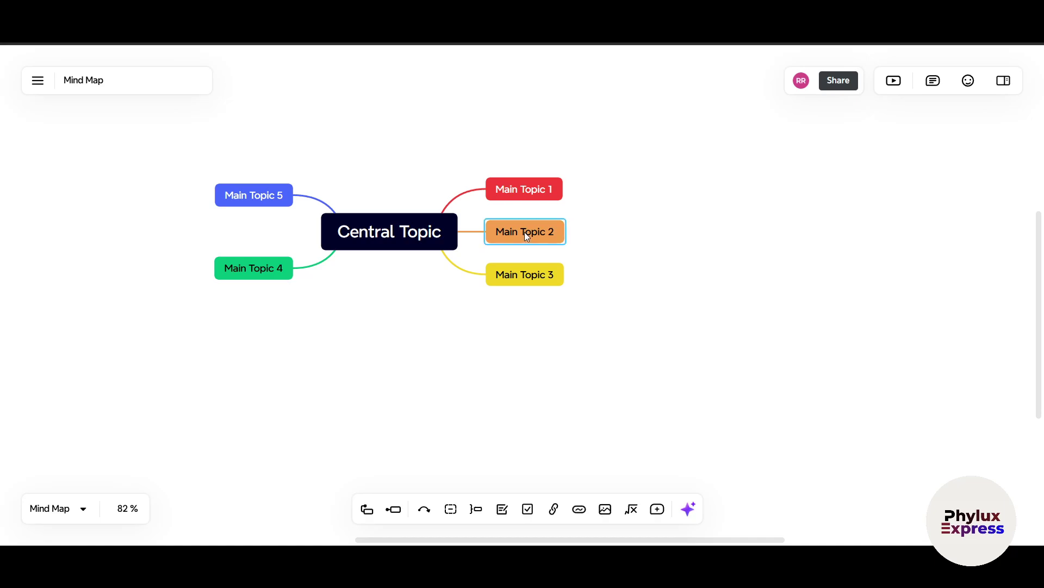
double_click(526, 233)
type("sefef")
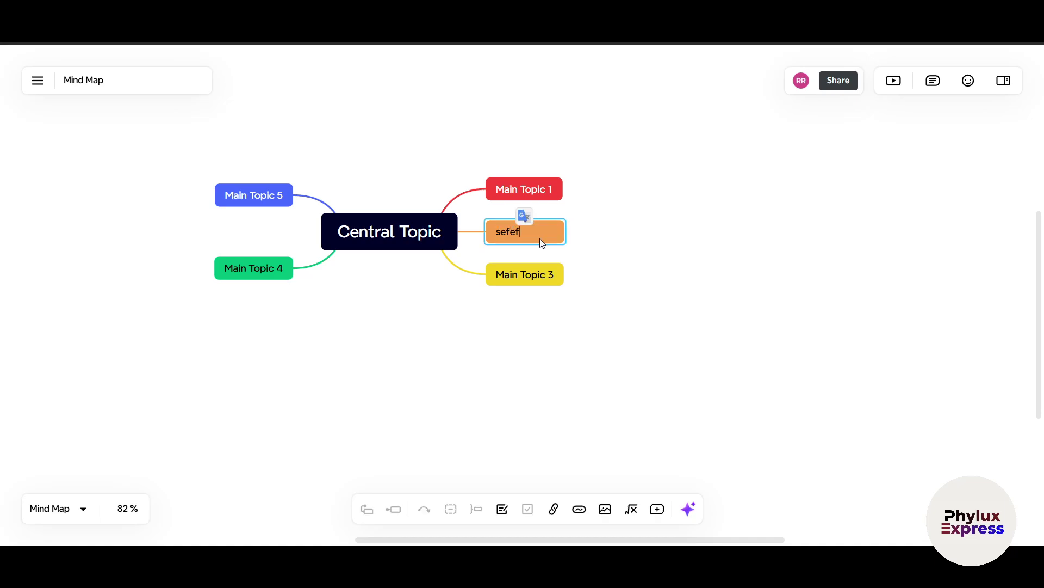
left_click(650, 286)
key("ctrl+z")
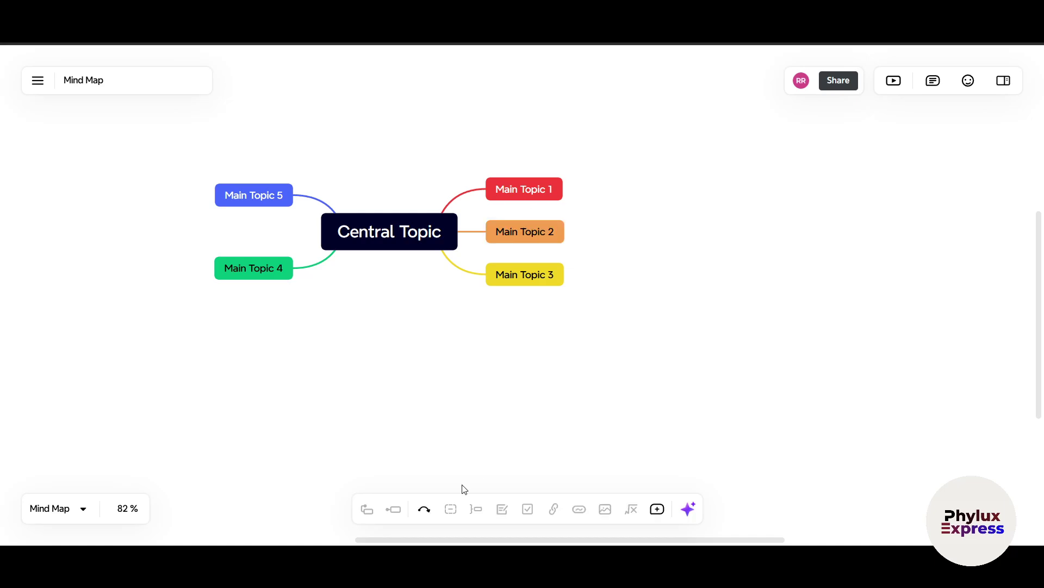
left_click(530, 224)
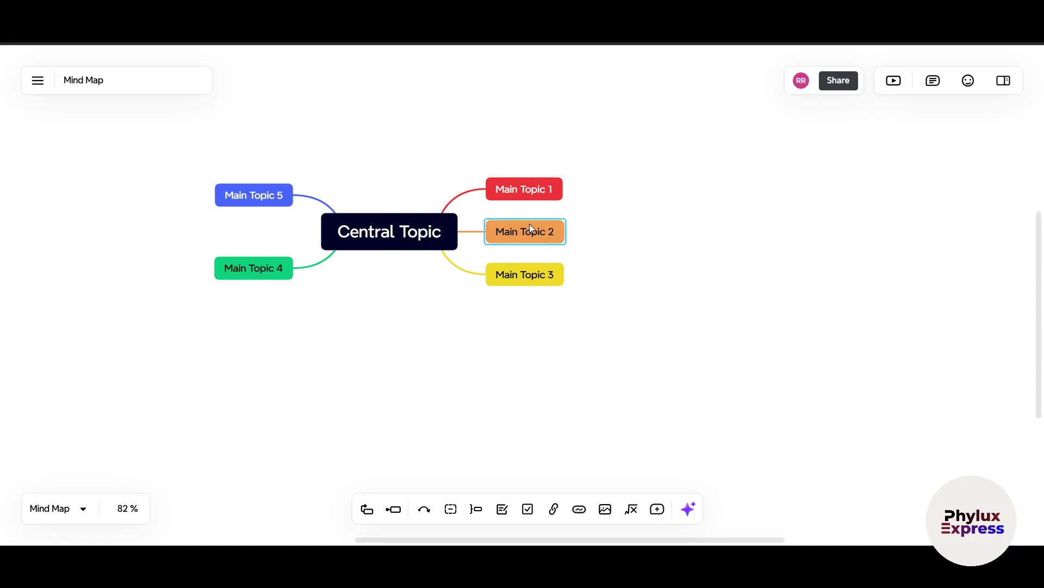
- Draw a relationship from Main Topic 2 to a new Floating Topic, nudge it lower, and add a subtopic
left_click(429, 513)
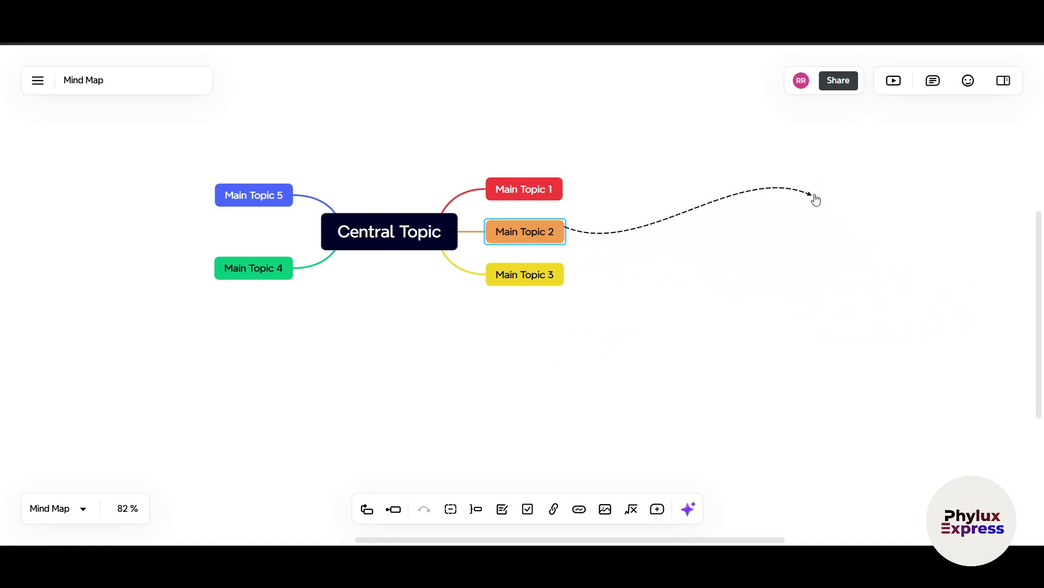
left_click(867, 172)
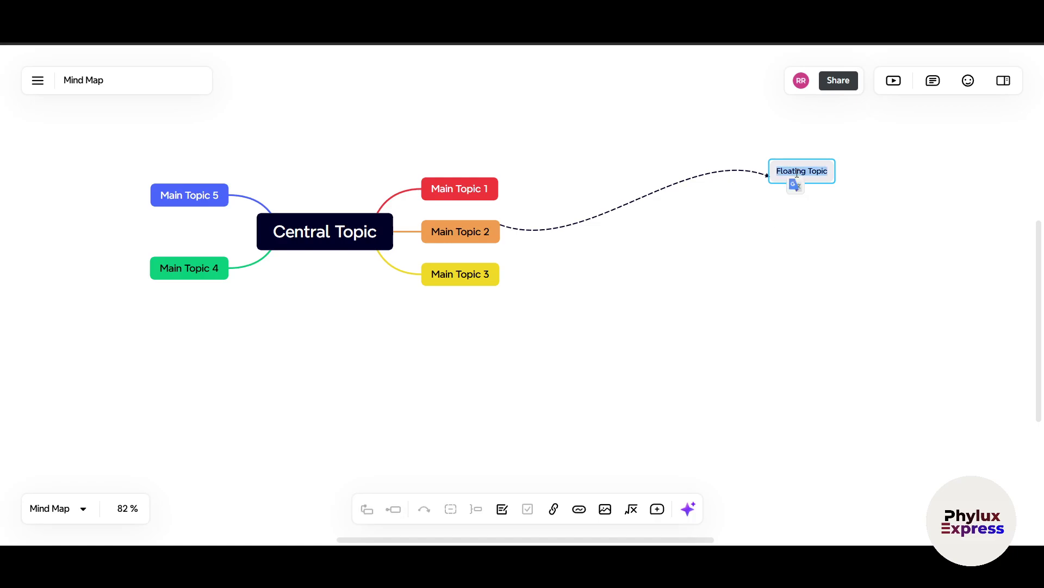
left_click_drag(791, 172, 795, 186)
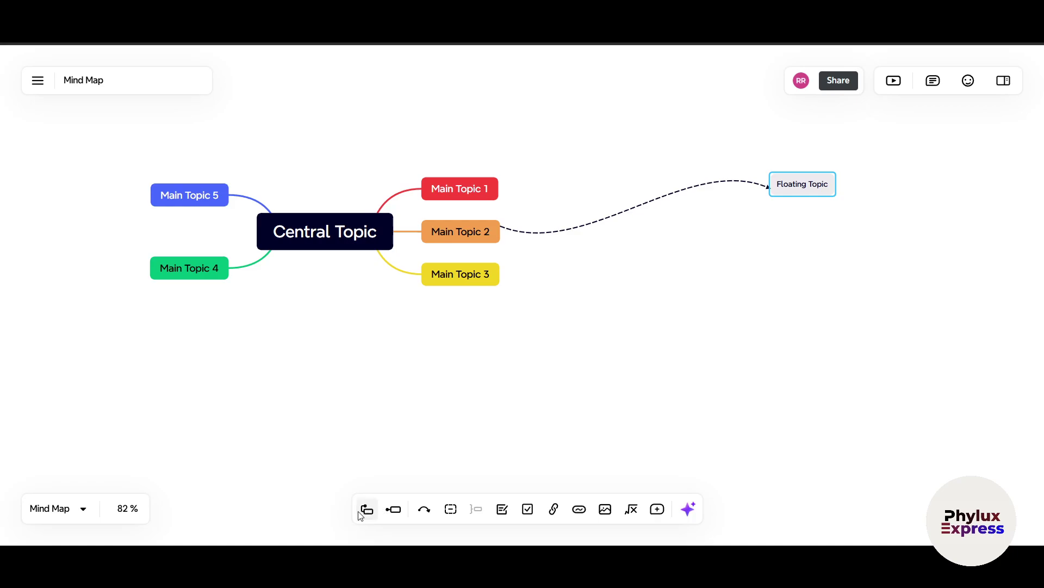
left_click(394, 509)
- Collapse and re-expand the Floating Topic's subtopic branch a couple of times
mouse_move(825, 190)
left_mouse_down()
mouse_move(797, 191)
mouse_move(824, 188)
left_mouse_up()
scroll(844, 188, "right", 3)
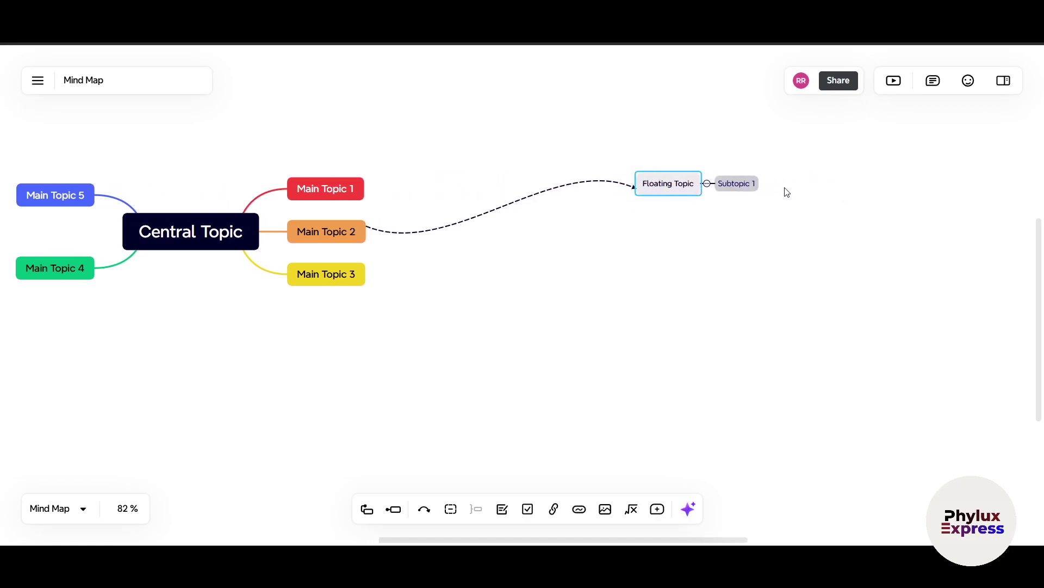
scroll(722, 203, "up", 5)
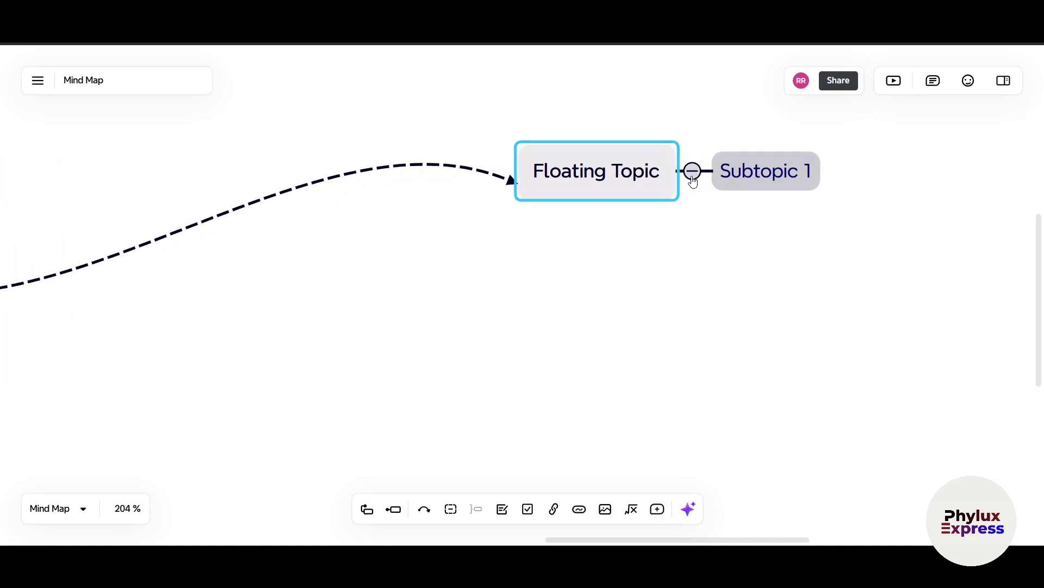
left_click(692, 173)
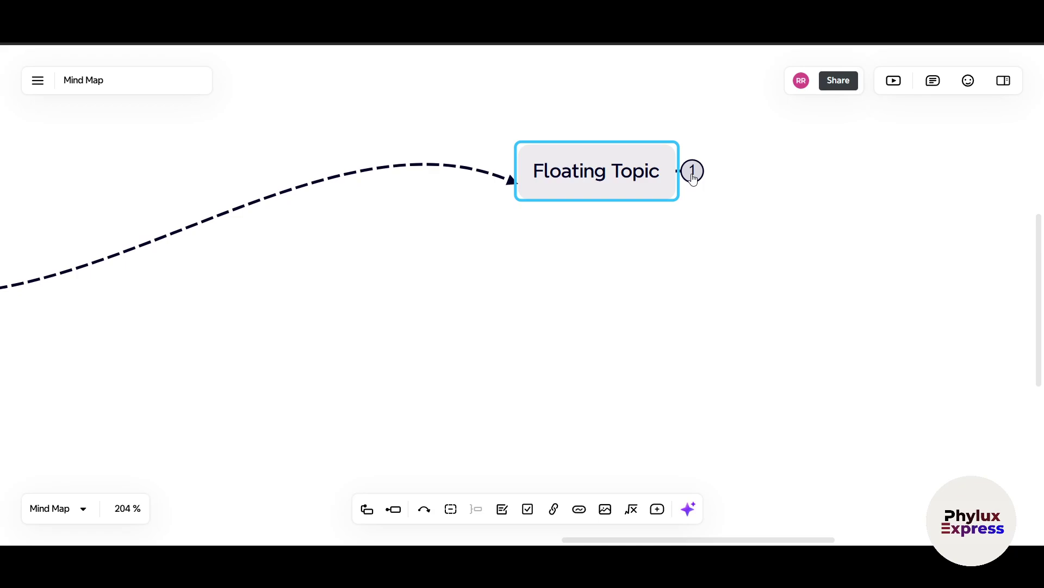
left_click(693, 173)
left_click(693, 173)
left_click(692, 173)
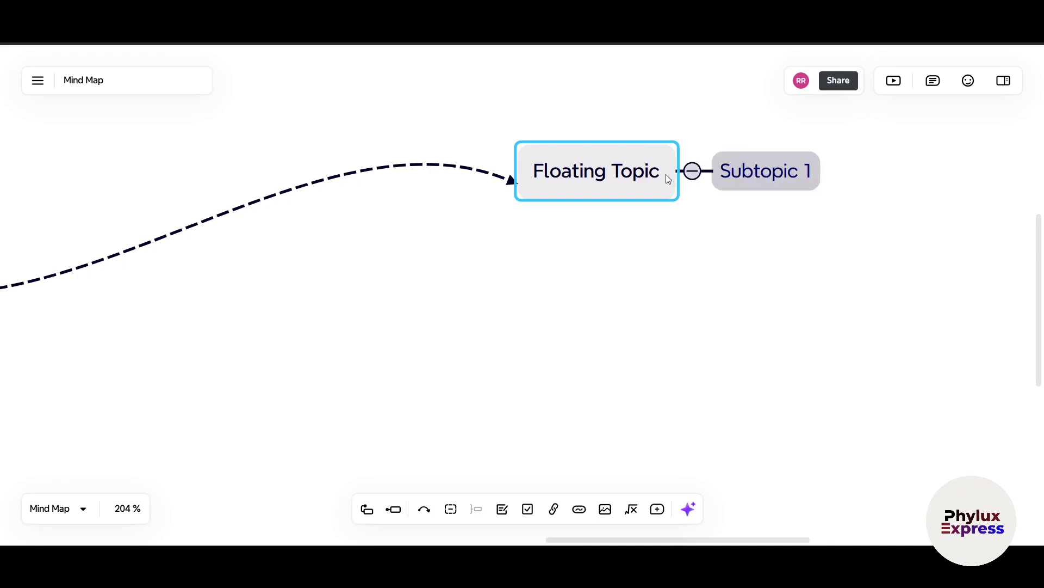
- Add Subtopics 2, 3 and 4 under the Floating Topic
left_click(393, 510)
left_click(393, 509)
left_click(393, 510)
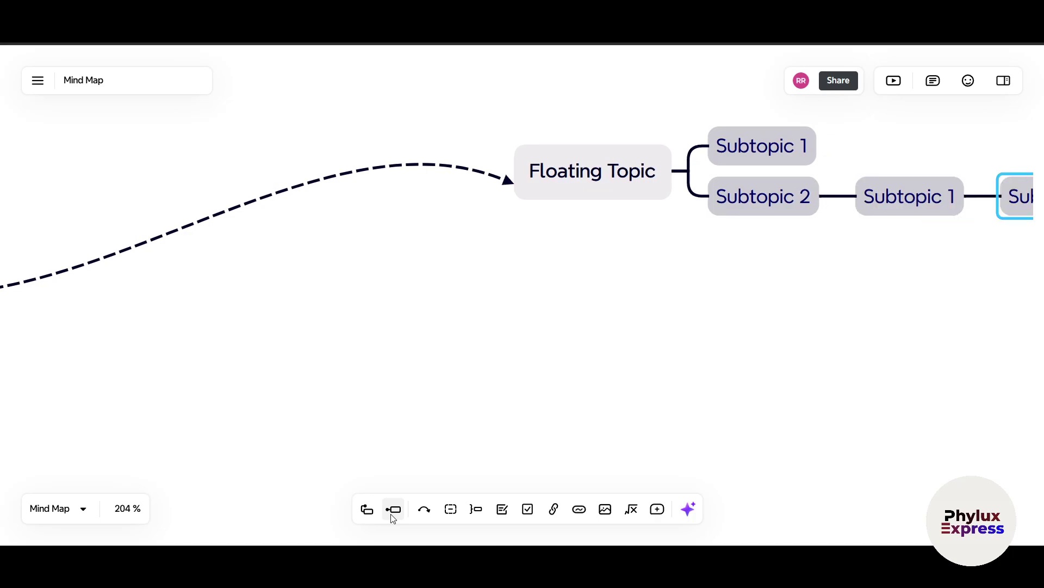
key("ctrl+z")
key("ctrl+z")
key("ctrl+z")
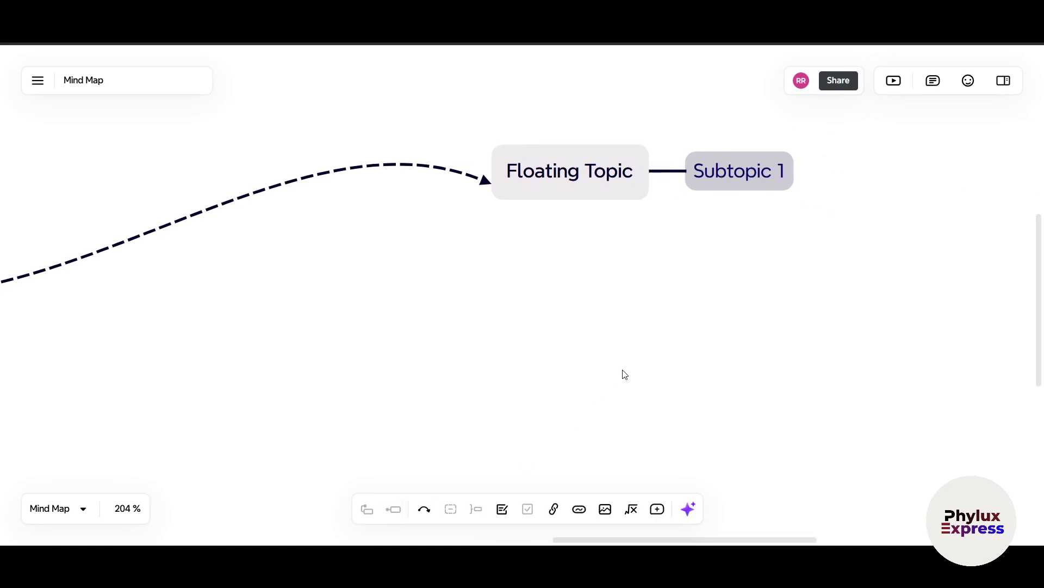
left_click(588, 177)
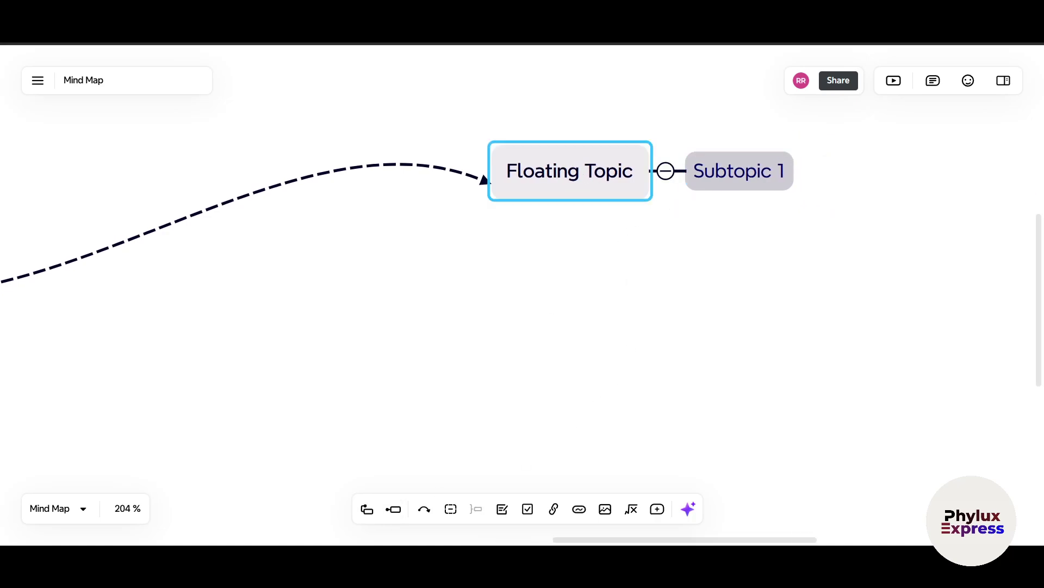
left_click(394, 510)
left_click(550, 199)
left_click(393, 510)
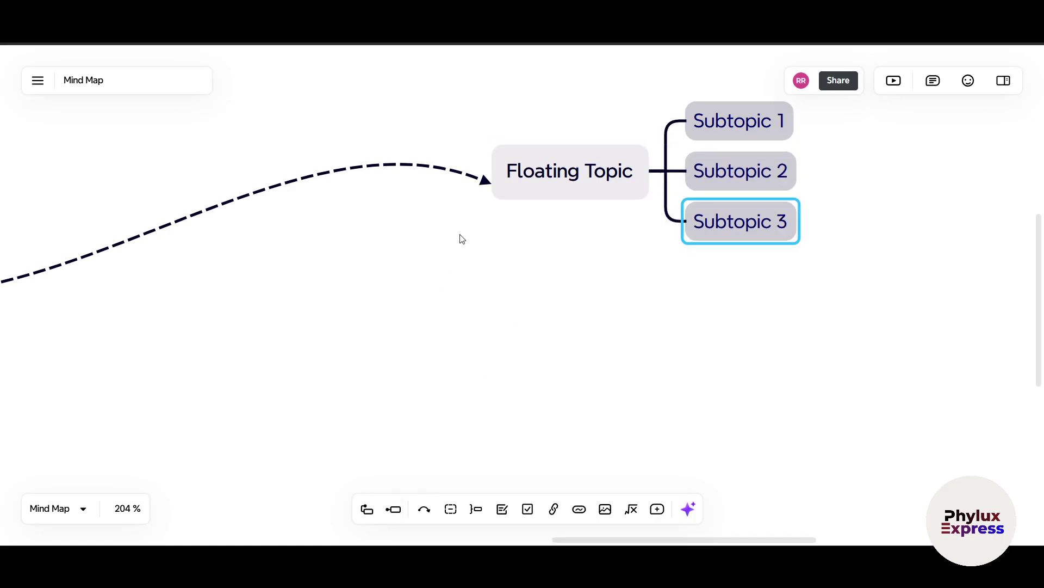
left_click(550, 197)
left_click(393, 510)
- Give Subtopic 3 and Subtopic 2 each a child subtopic
left_click(769, 197)
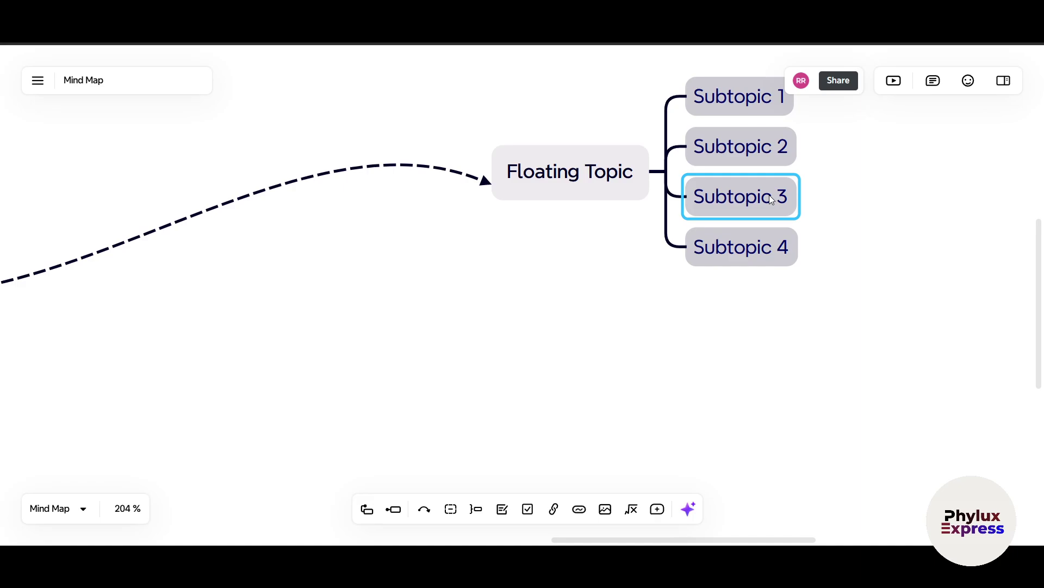
left_click(393, 510)
left_click(748, 153)
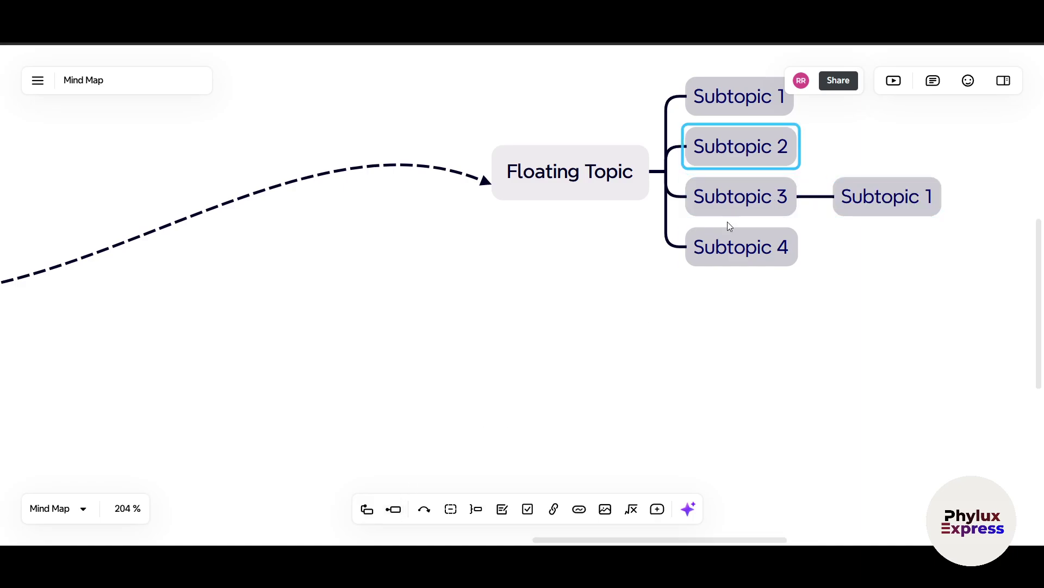
left_click(393, 510)
left_click(607, 349)
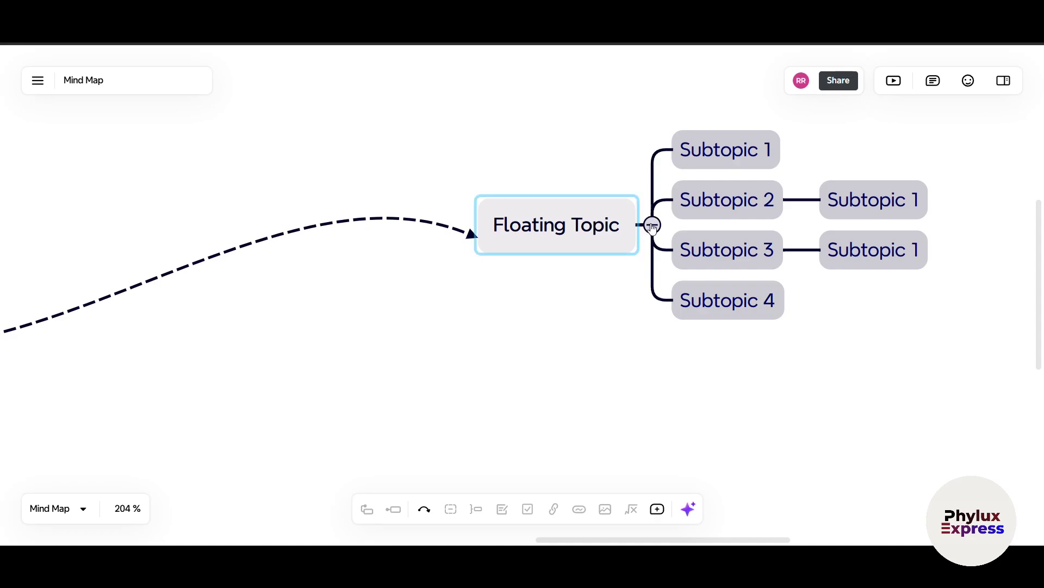
- Collapse the Floating Topic's subtopics and the children of Subtopics 2 and 3, then re-expand them
left_click(652, 225)
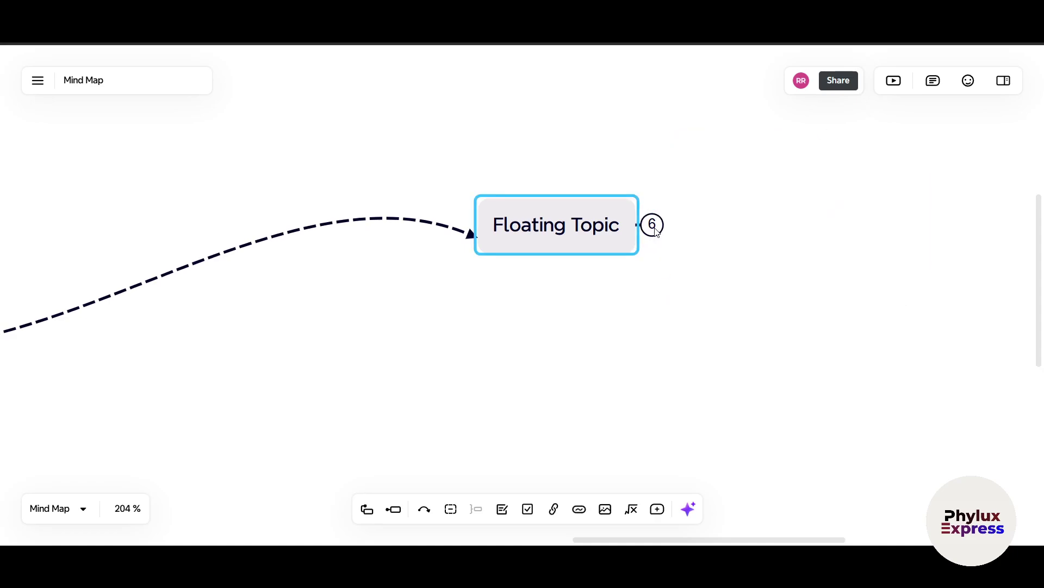
left_click(652, 225)
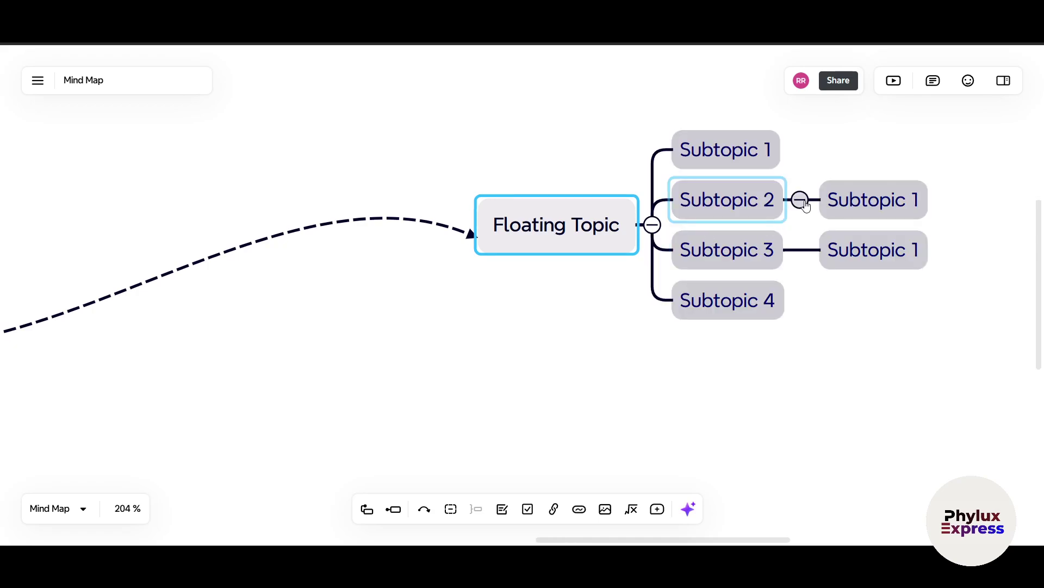
left_click(799, 200)
left_click(800, 250)
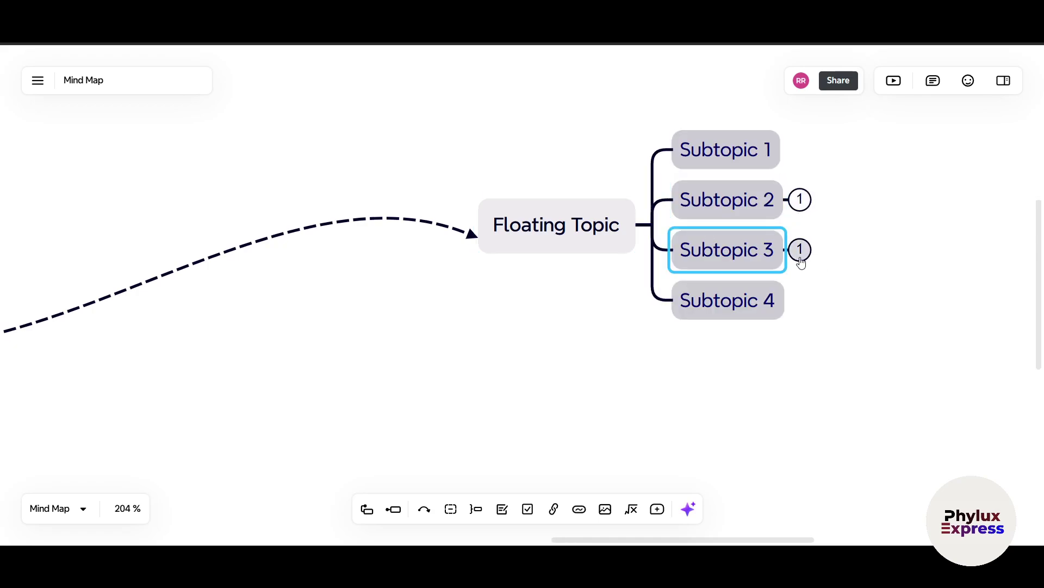
left_click(779, 249)
left_click(778, 199)
scroll(426, 263, "left", 10)
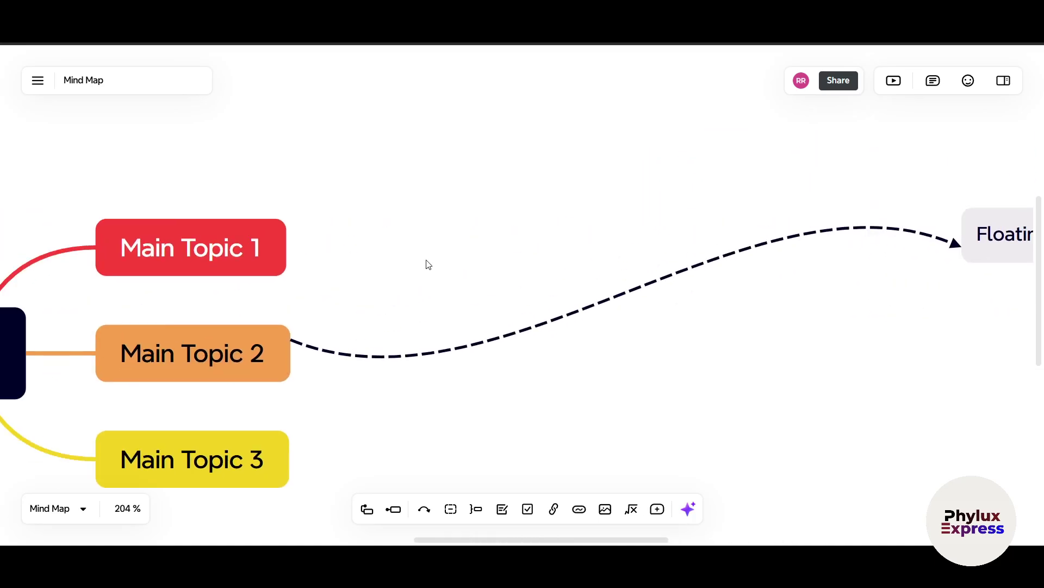
- Select the dashed relationship line between Main Topic 2 and the Floating Topic
left_click(316, 341)
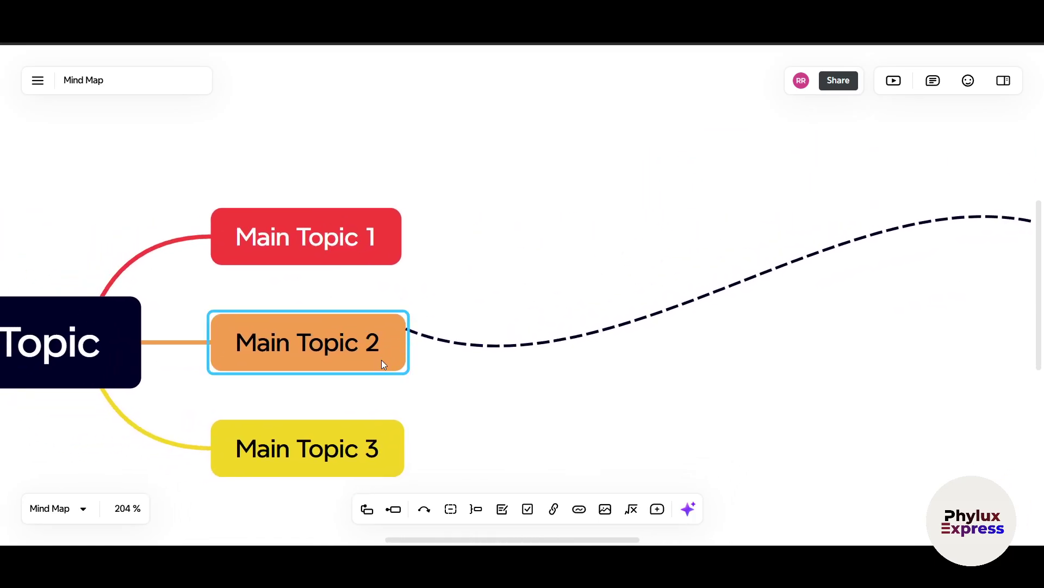
left_click(451, 339)
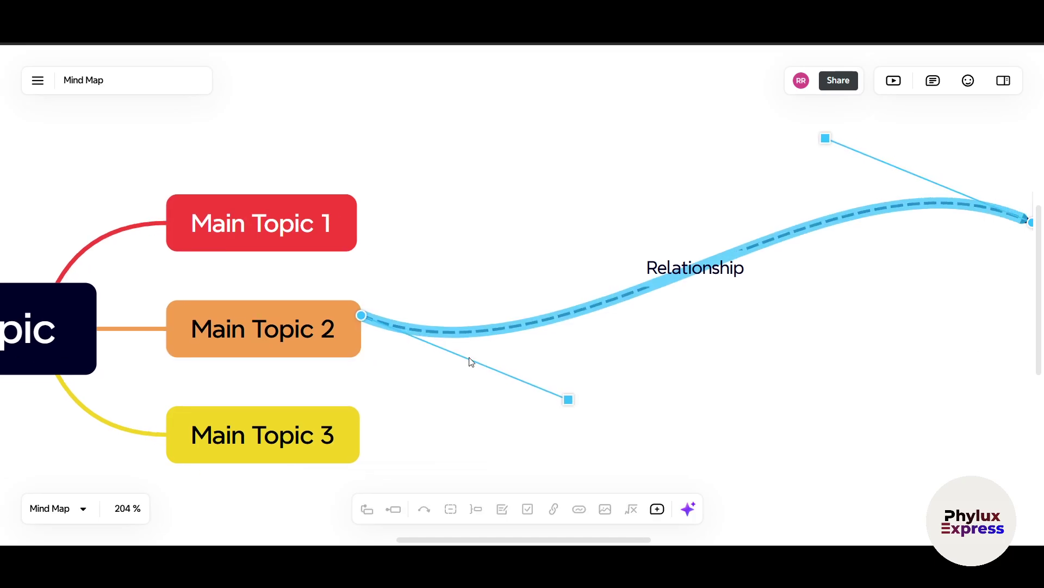
scroll(471, 361, "down", 5)
left_click(354, 346)
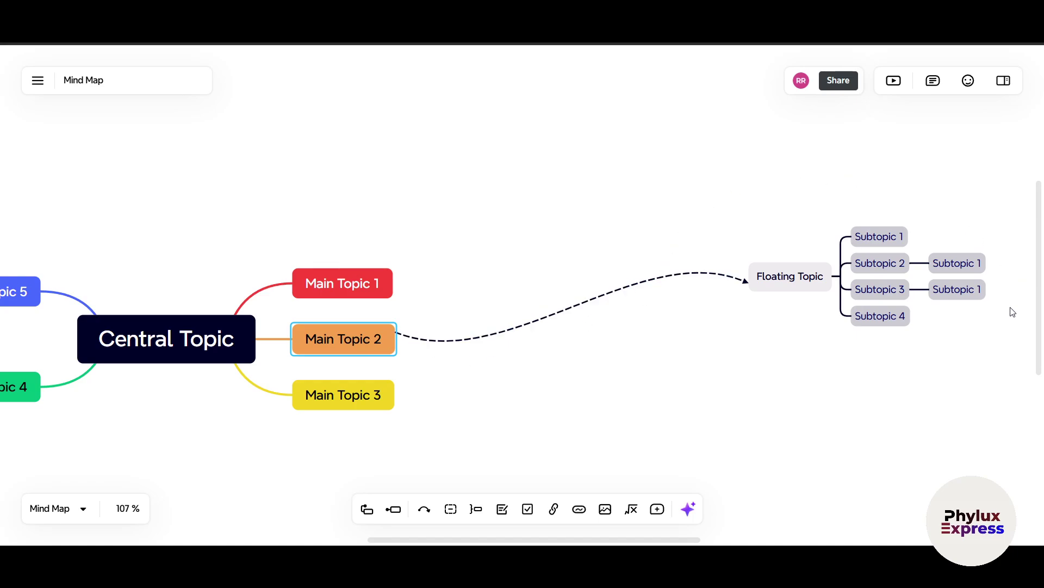
left_click(417, 338)
scroll(410, 344, "up", 5)
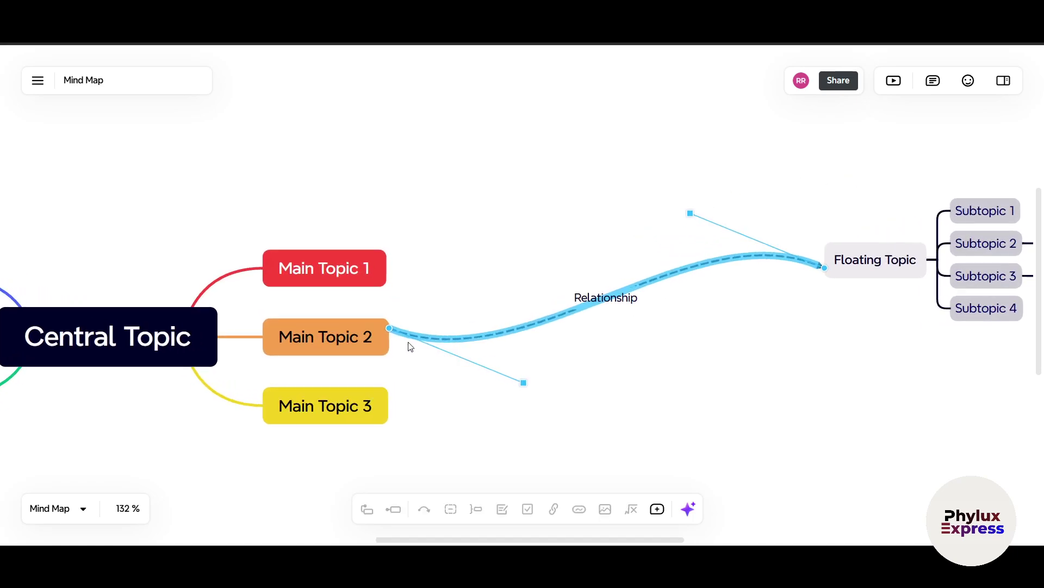
- Bend the curve upward near Main Topic 2 and reshape its end near the Floating Topic
left_click_drag(579, 401, 622, 325)
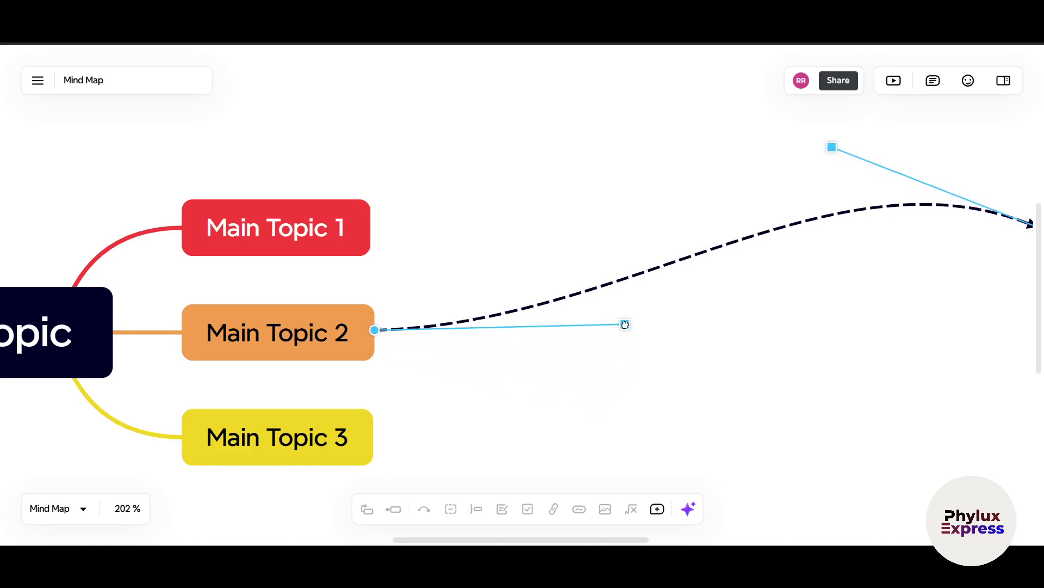
scroll(690, 293, "right", 5)
left_click_drag(571, 148, 280, 205)
scroll(312, 292, "left", 3)
scroll(311, 292, "down", 5)
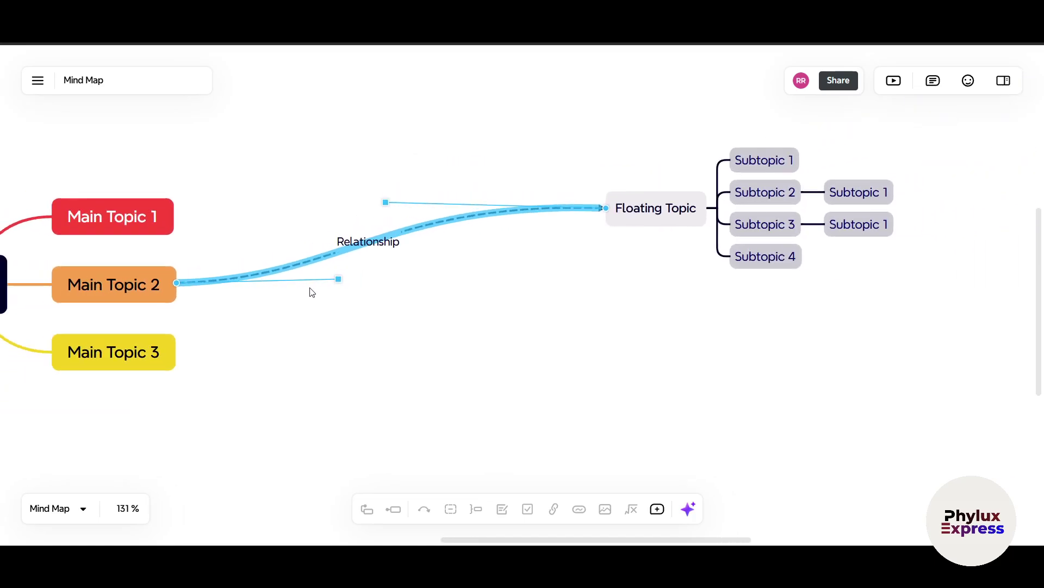
left_click(361, 253)
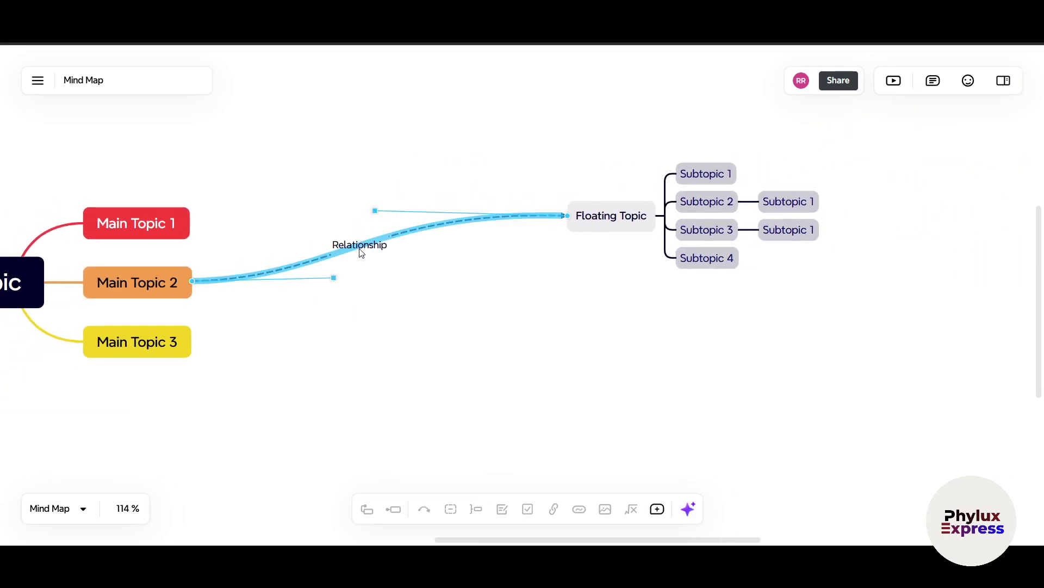
left_click(414, 327)
scroll(413, 327, "left", 3)
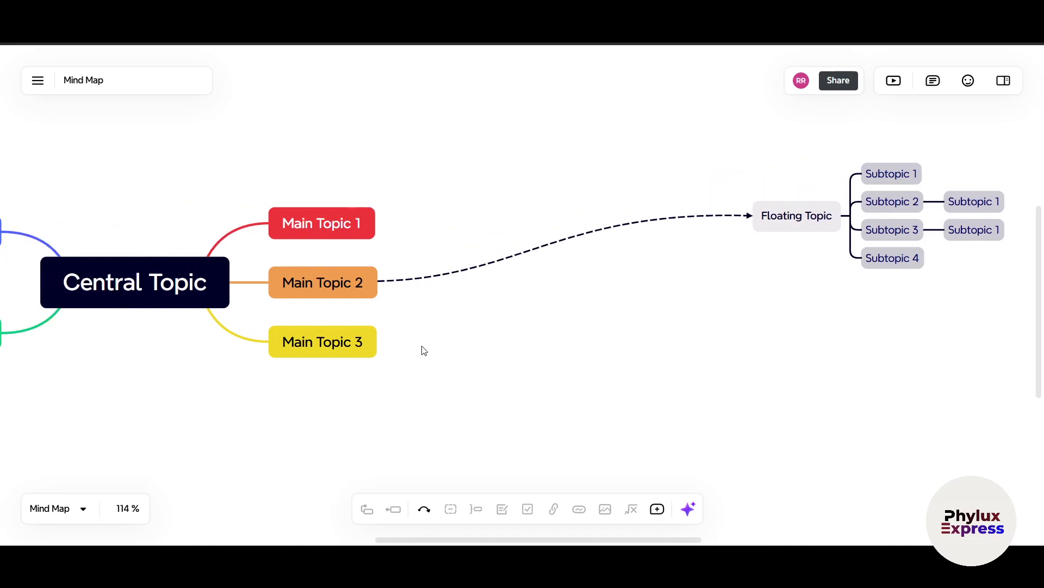
scroll(425, 348, "down", 5)
scroll(451, 348, "right", 2)
scroll(555, 319, "up", 5)
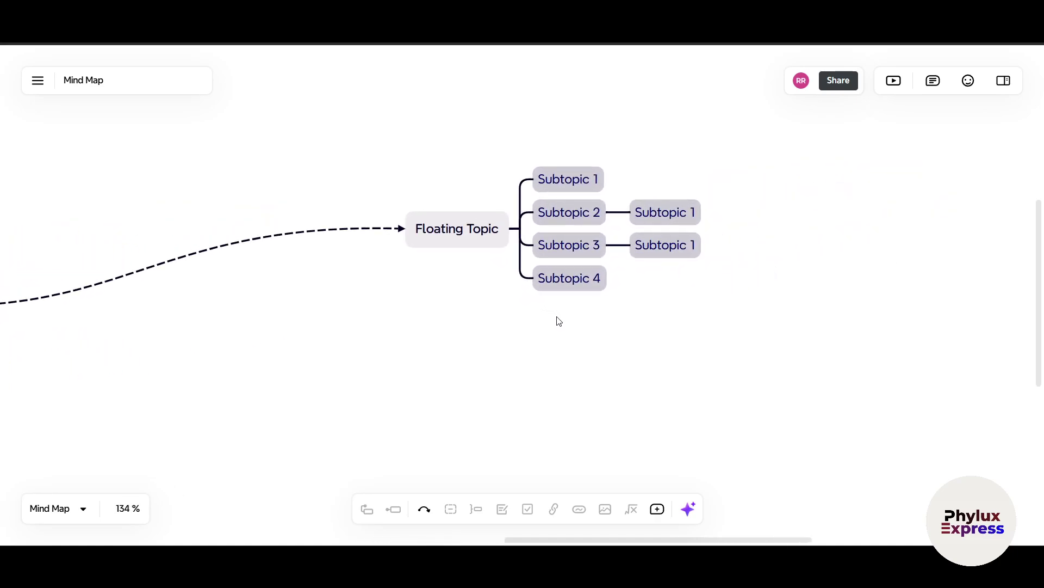
- Post a comment 'fix this issue' mentioning a collaborator on Subtopic 2's child Subtopic 1
left_click(658, 511)
left_click(698, 214)
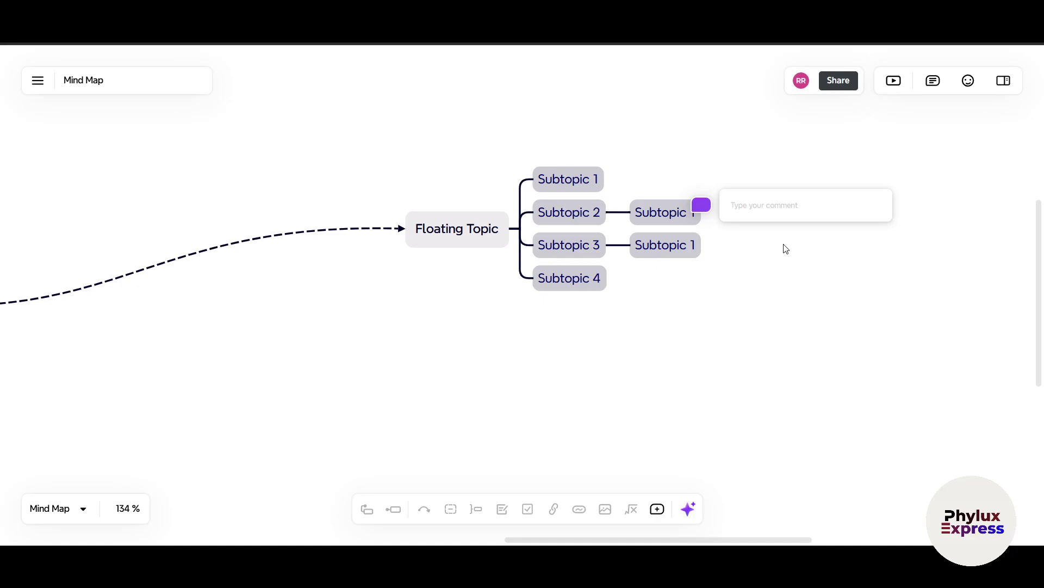
type("fix this issue")
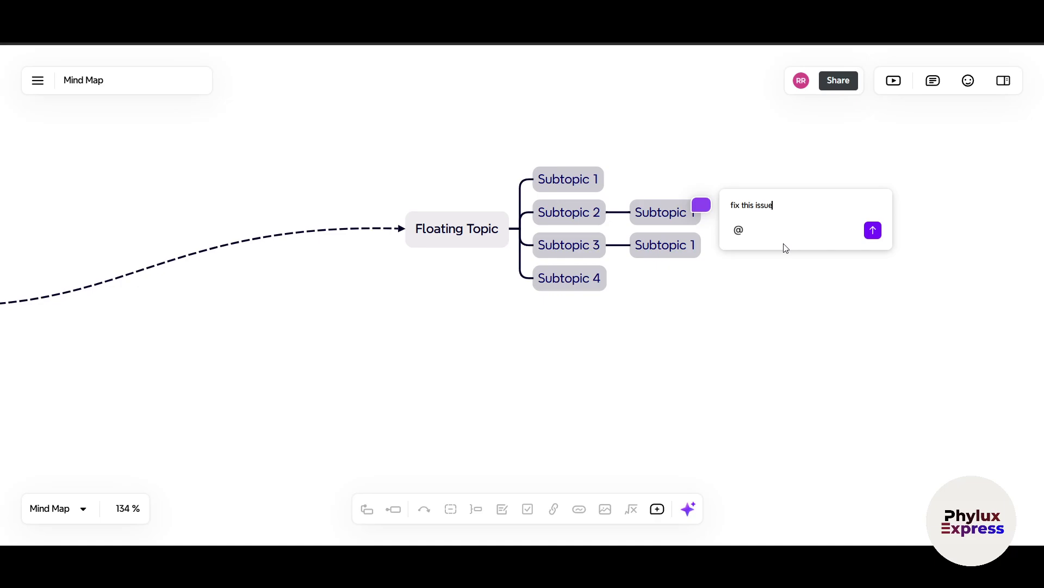
type(" @")
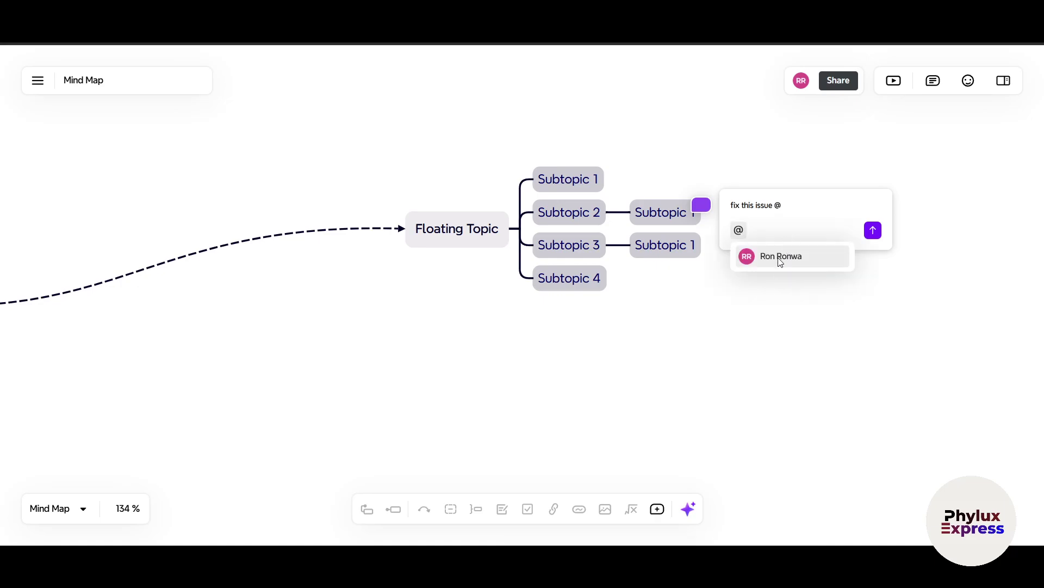
left_click(777, 261)
left_click(872, 230)
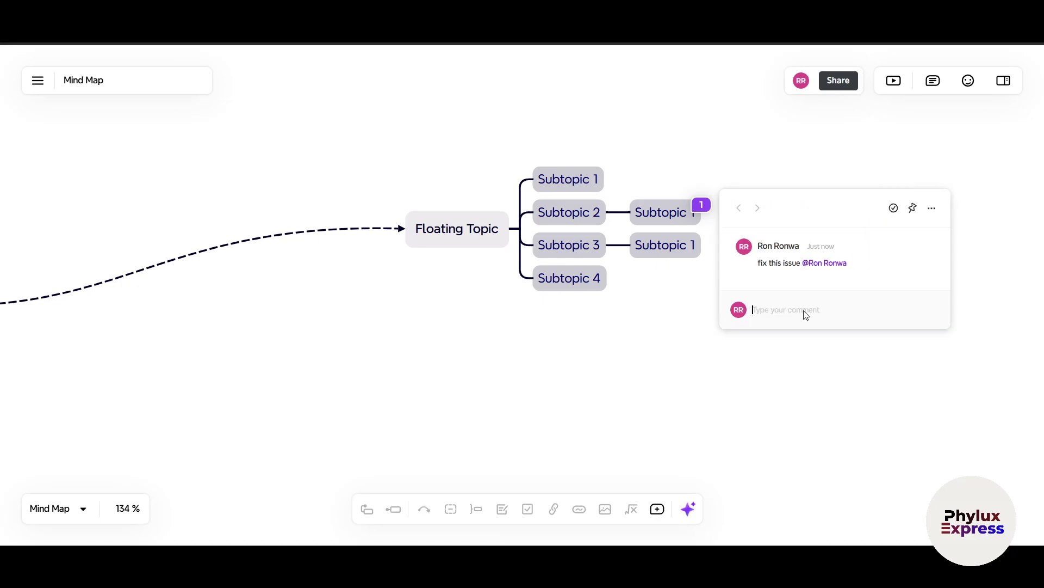
left_click(650, 403)
- Reply 'dsdfly' in the comment thread and pin the thread to the canvas
mouse_move(697, 216)
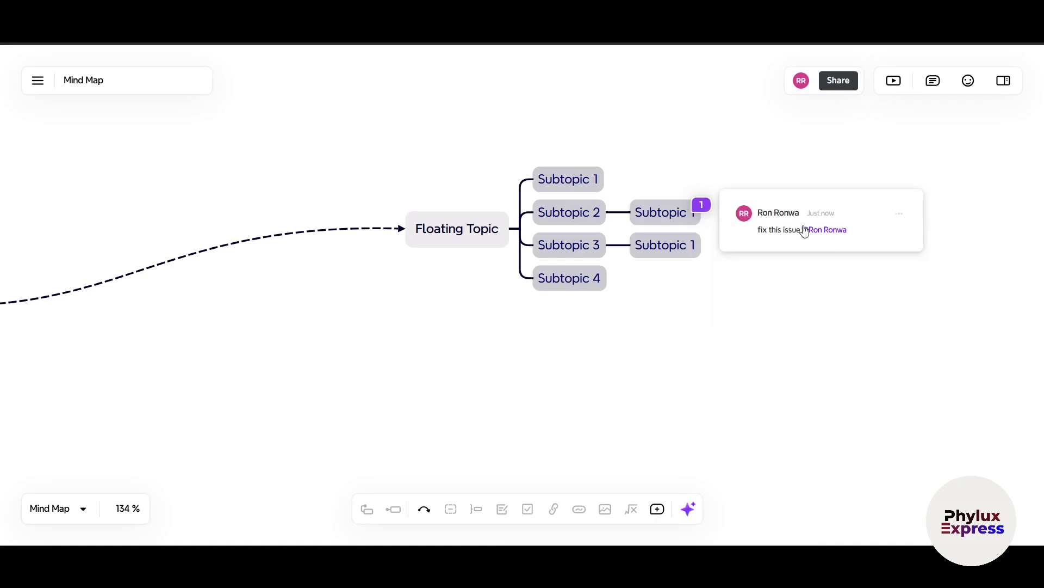
left_click(906, 220)
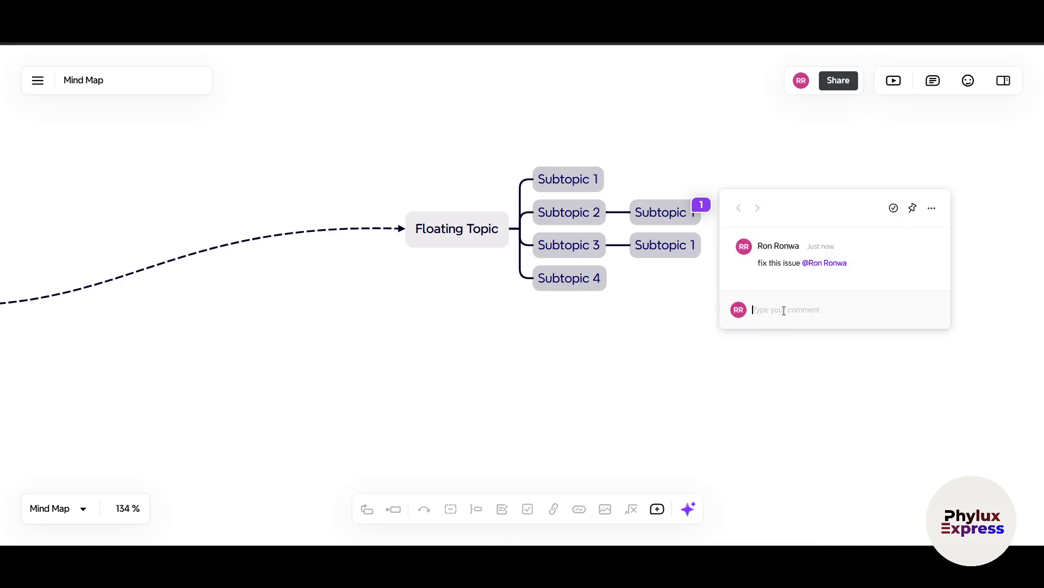
type("dsdf")
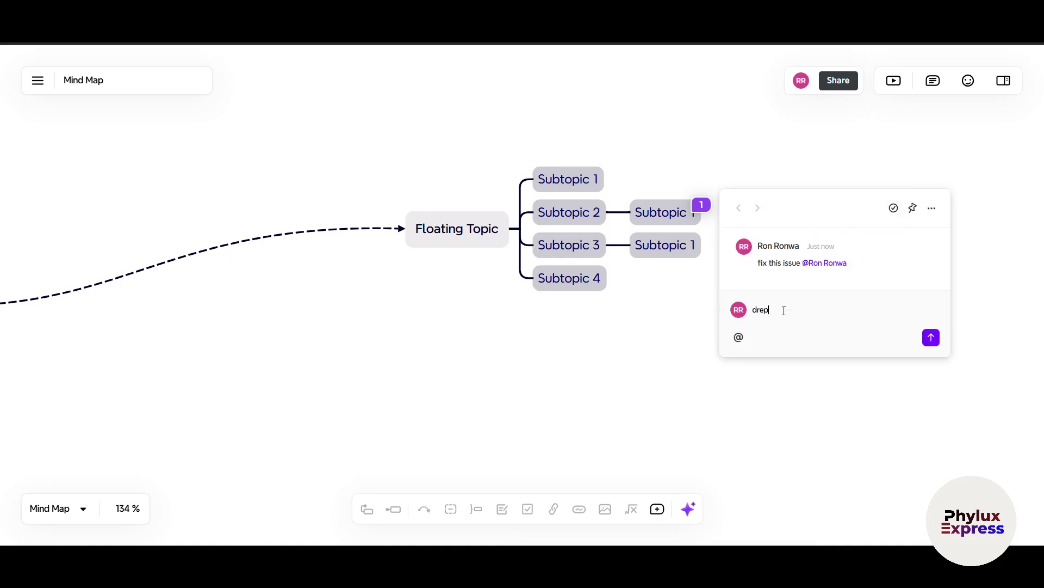
type("ly")
key("Return")
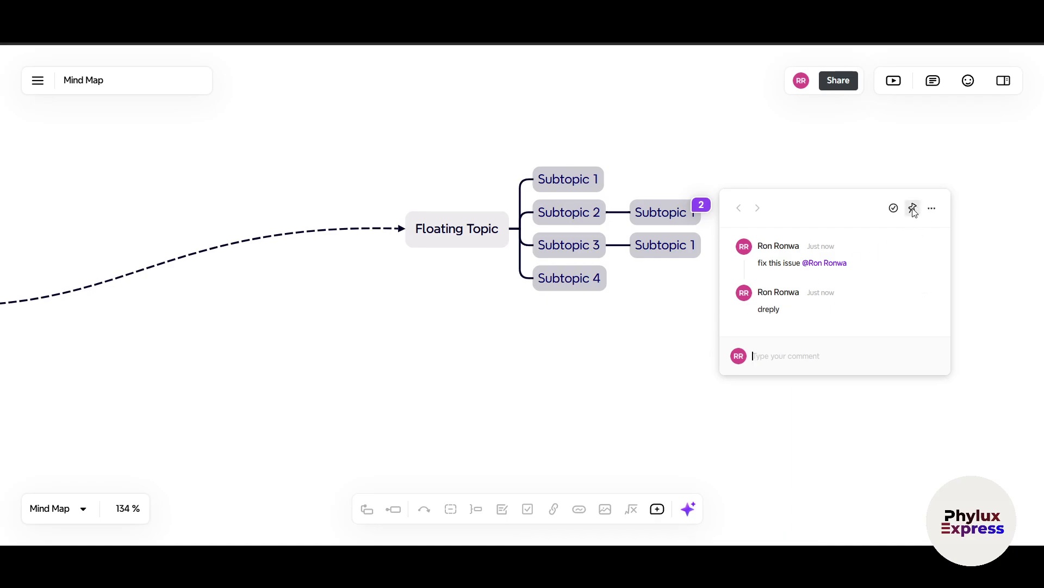
scroll(620, 347, "left", 1)
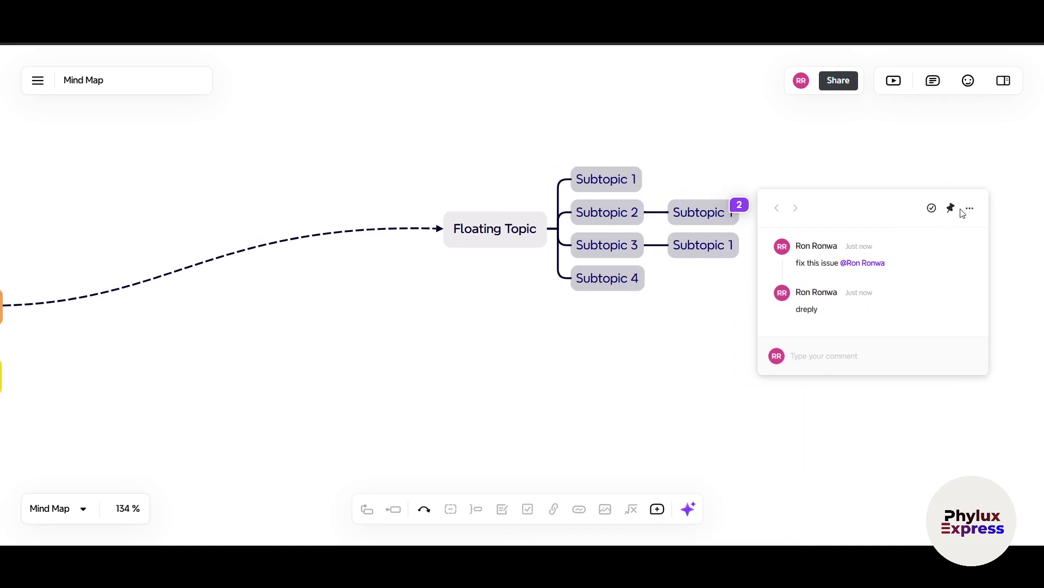
scroll(718, 295, "right", 2)
scroll(672, 291, "down", 3)
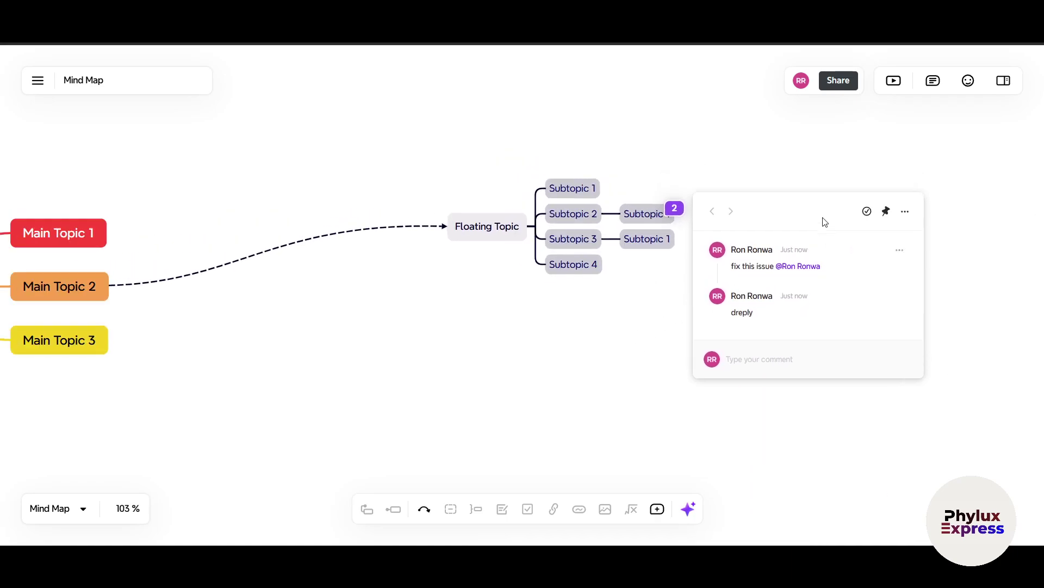
left_click(886, 213)
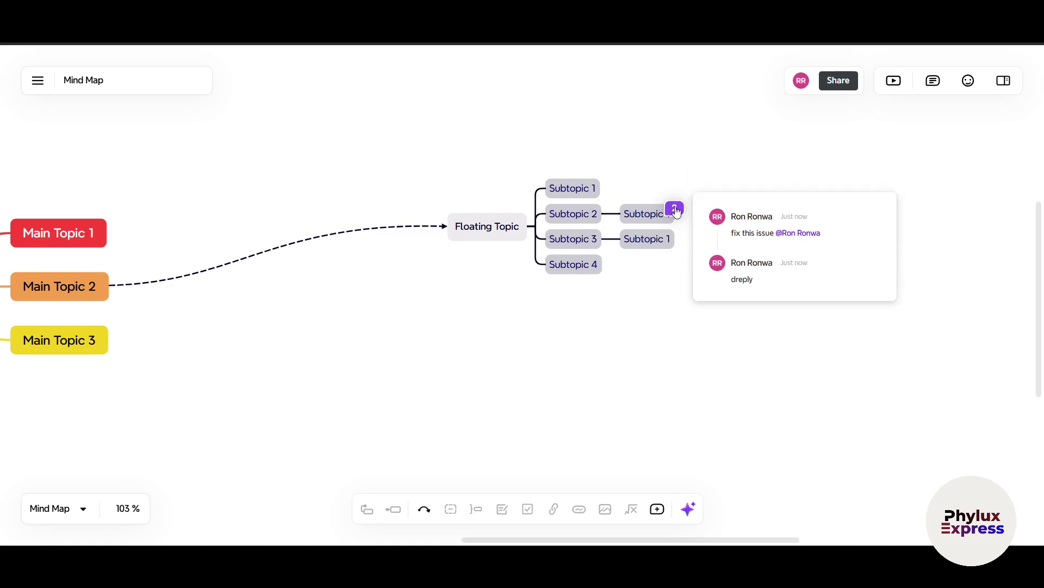
scroll(630, 228, "left", 5)
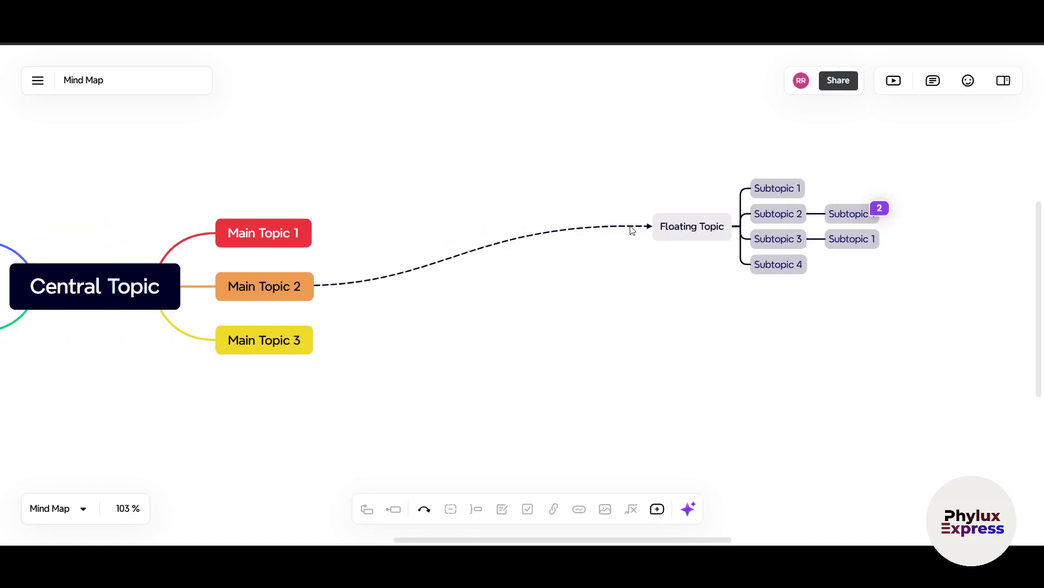
- Enclose Main Topic 1 in a boundary
scroll(575, 257, "down", 2)
left_click(340, 278)
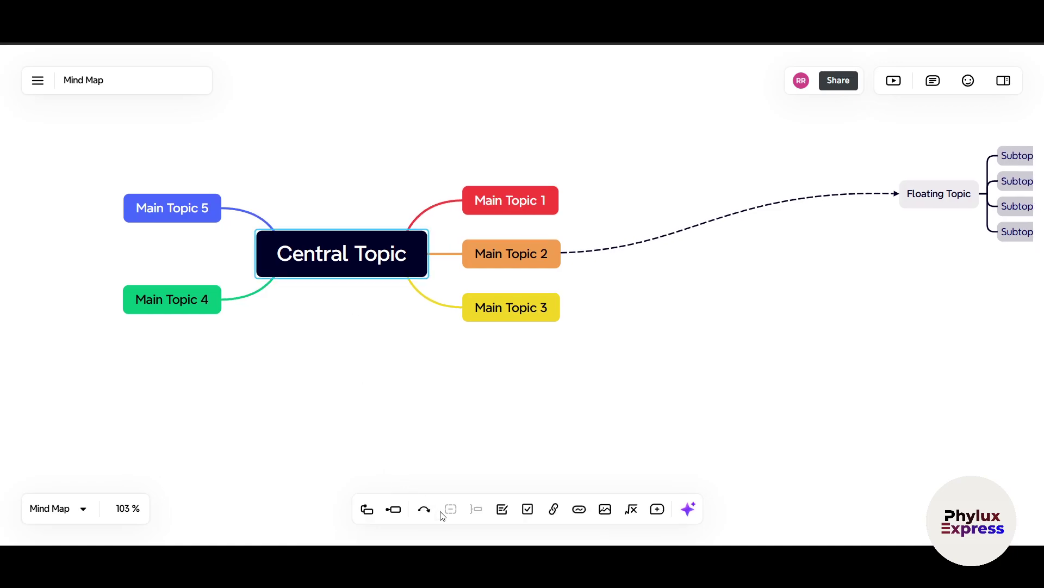
left_click(533, 259)
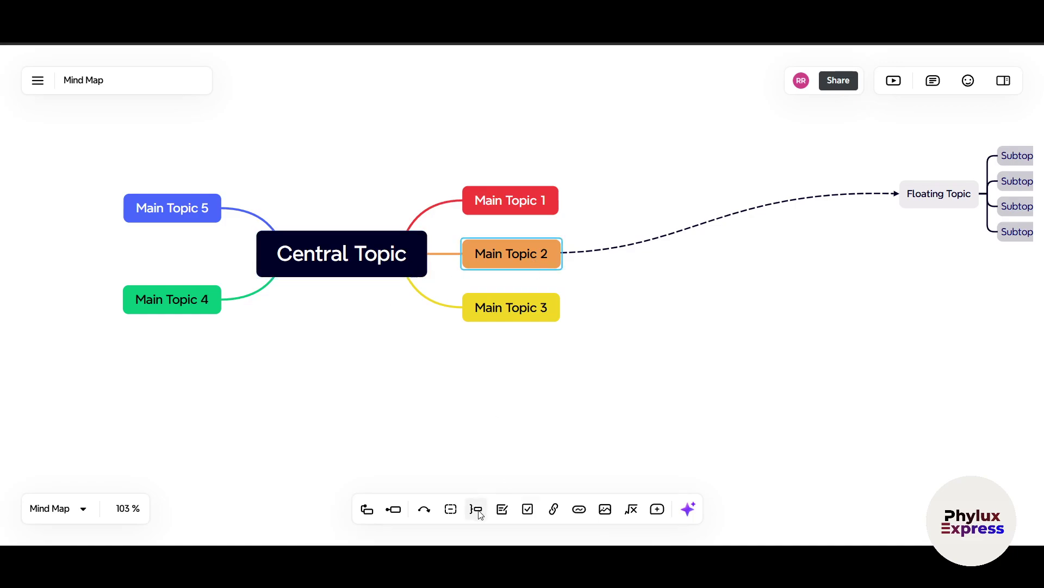
left_click(506, 212)
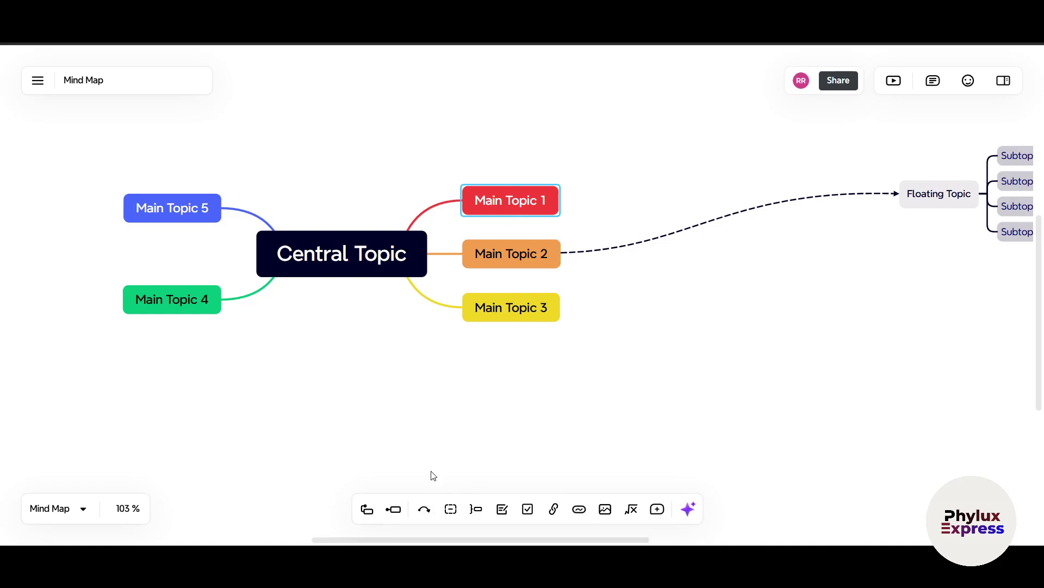
left_click(451, 509)
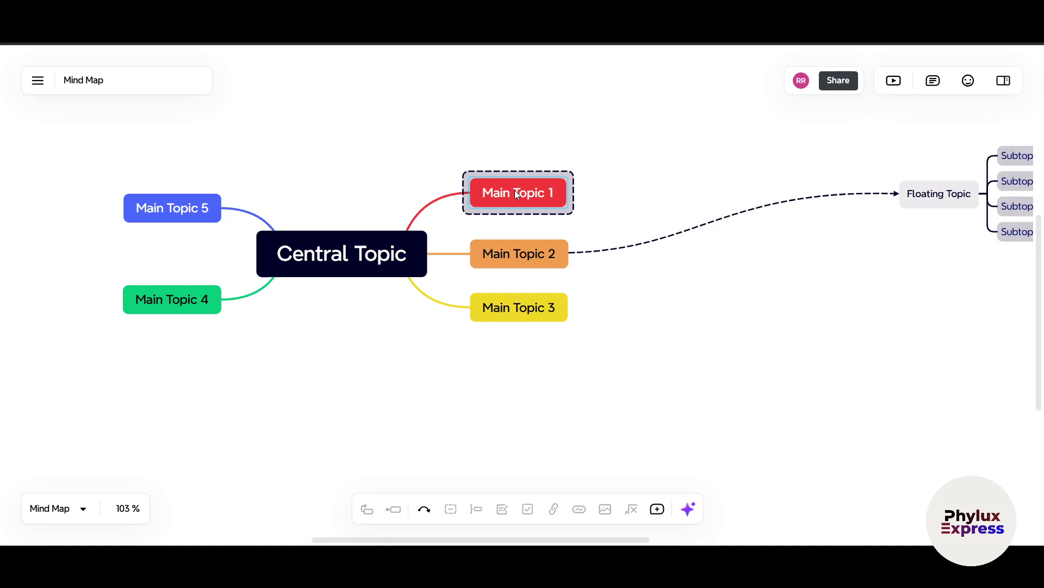
left_click(471, 173)
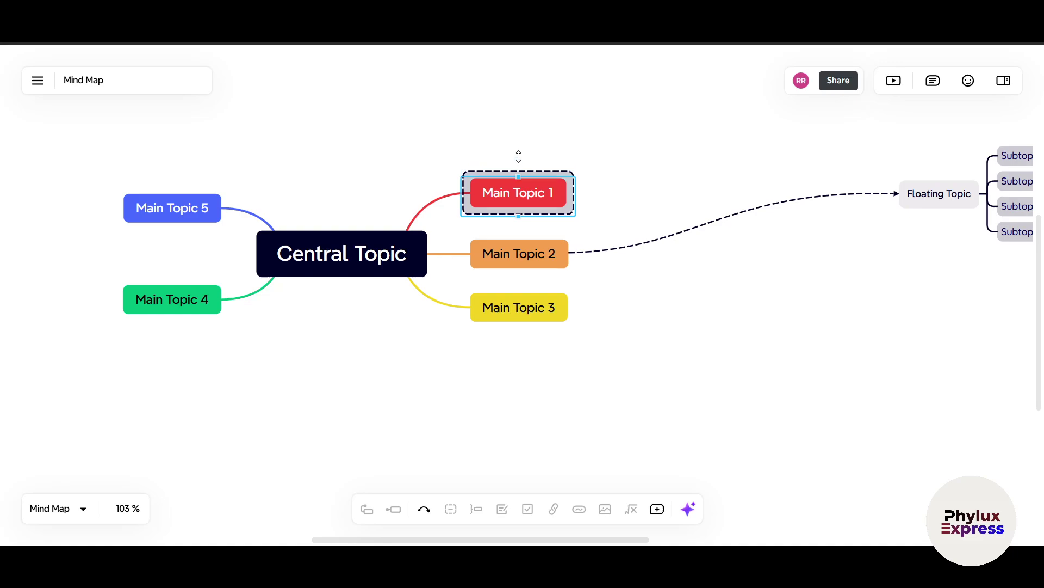
left_click(519, 435)
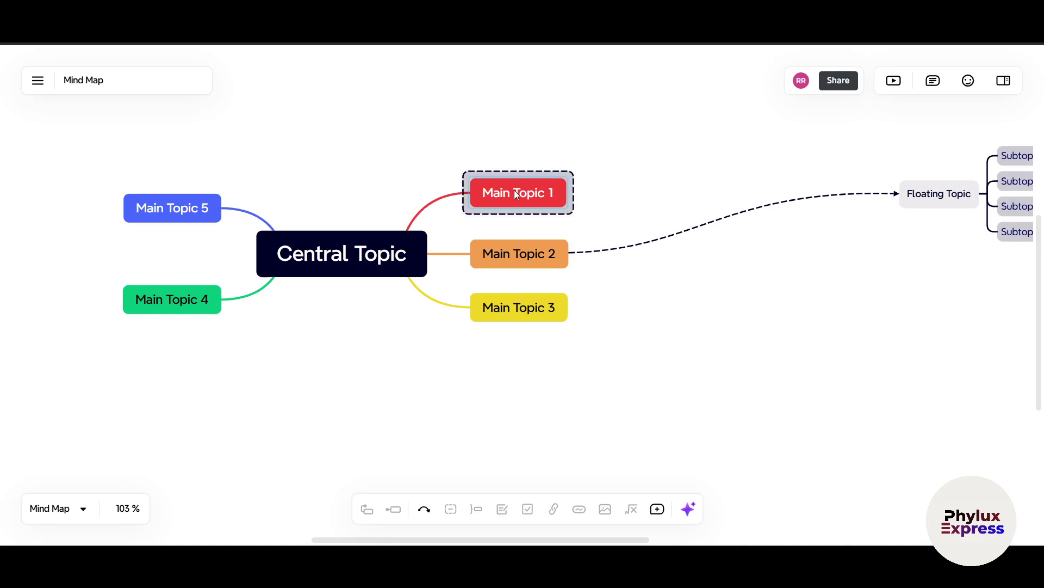
- Enclose Main Topic 5 in its own boundary, then reselect Main Topic 1's boundary
left_click(169, 212)
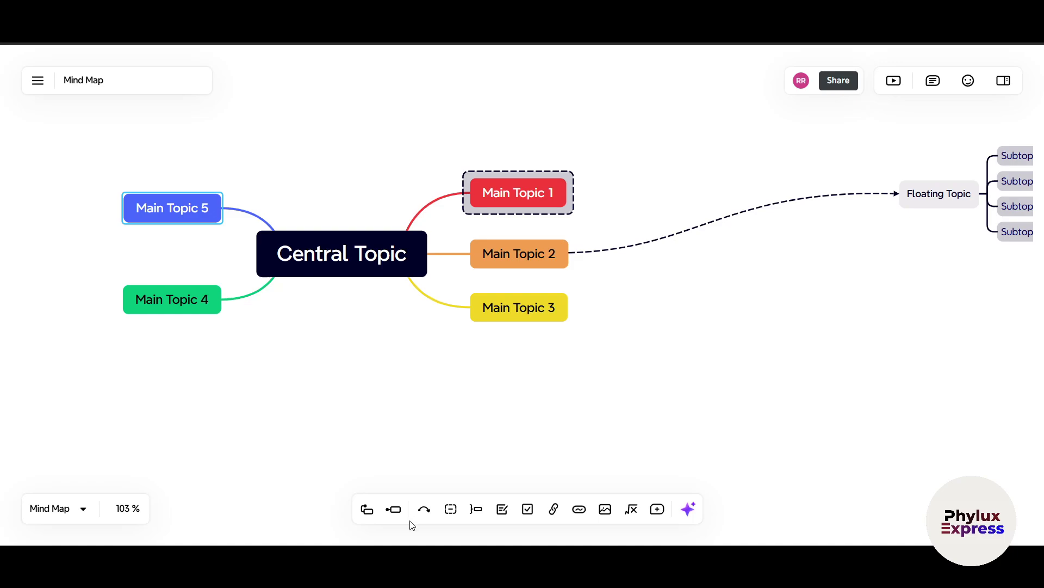
left_click(455, 514)
left_click(518, 181)
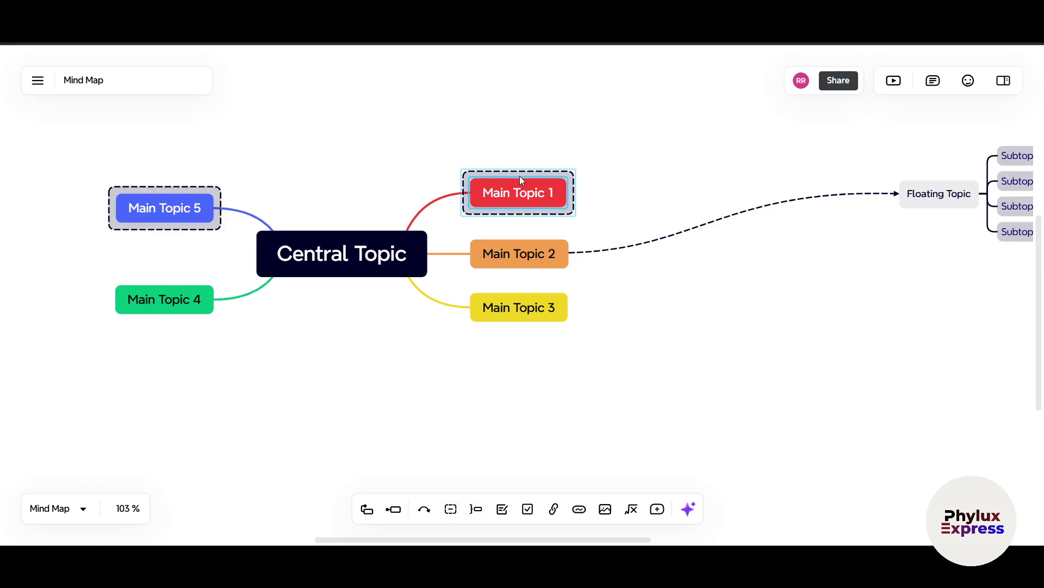
left_click(524, 172)
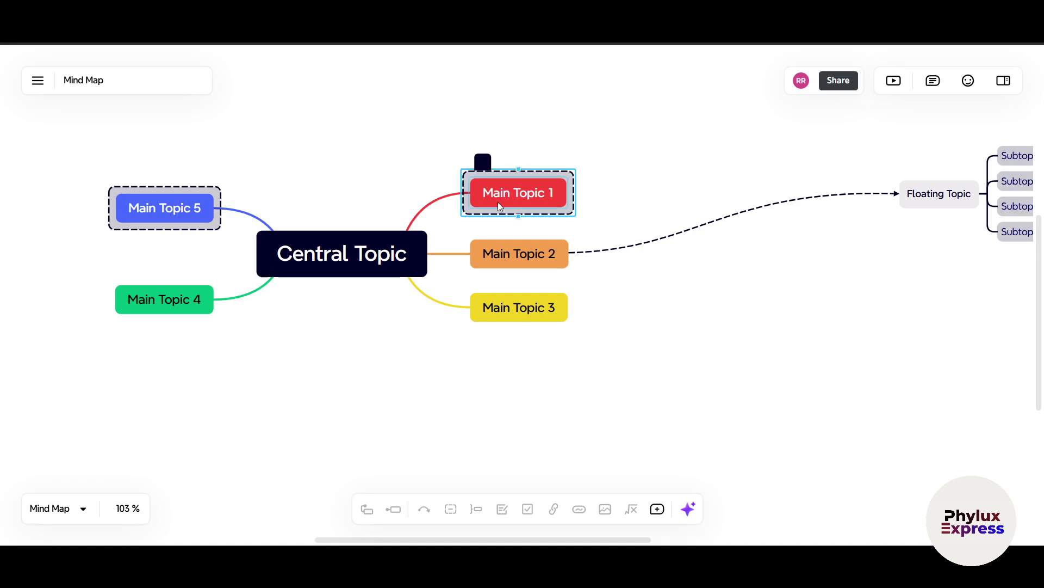
- Draw a relationship arrow from Main Topic 1's boundary to Main Topic 5's boundary
key("Escape")
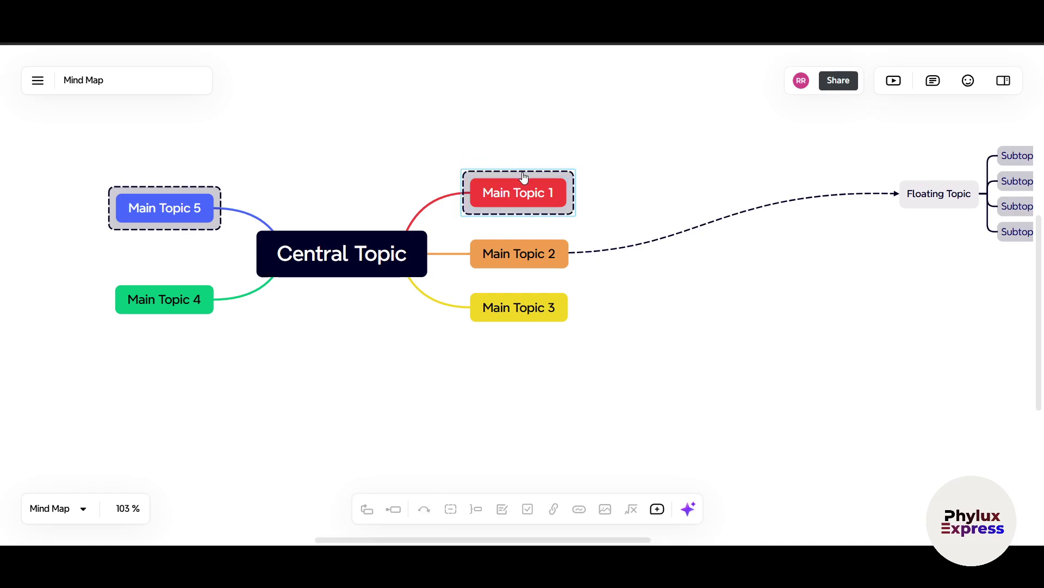
left_click(521, 177)
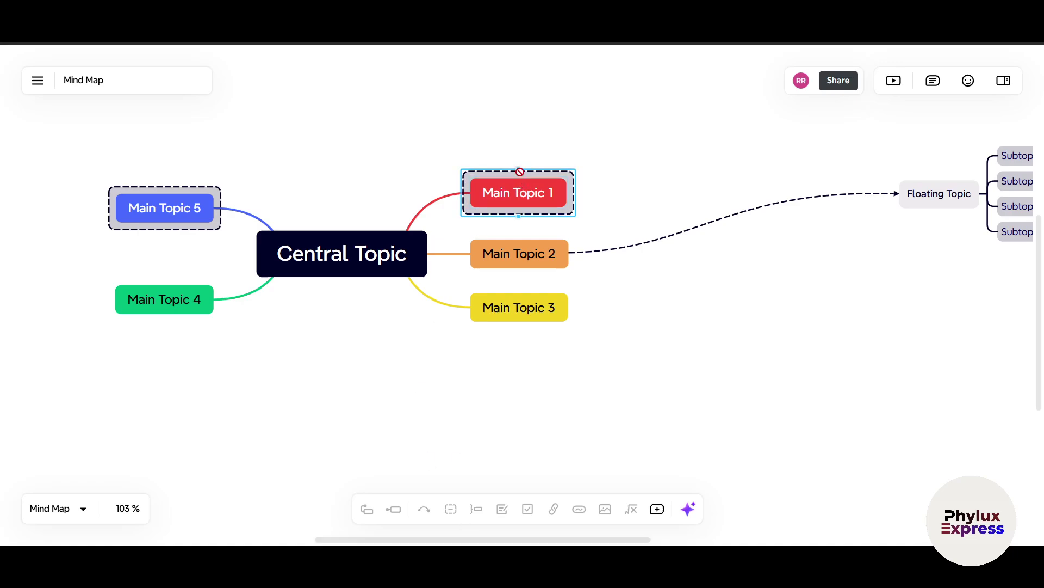
left_click_drag(518, 170, 157, 187)
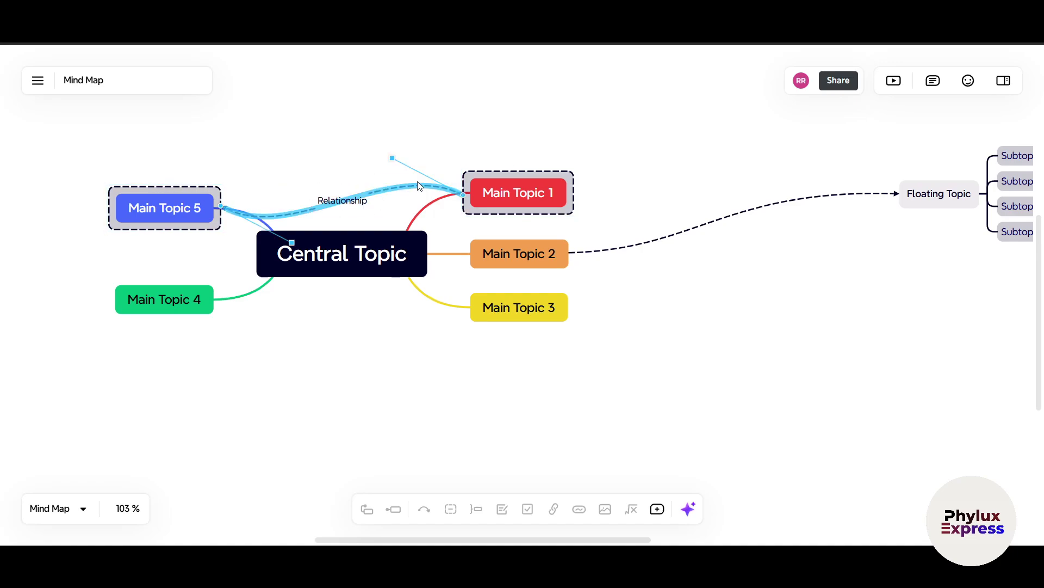
- Drag the relationship's curve handles so the line arches up over the map
left_click_drag(394, 157, 520, 108)
left_click_drag(305, 231, 308, 223)
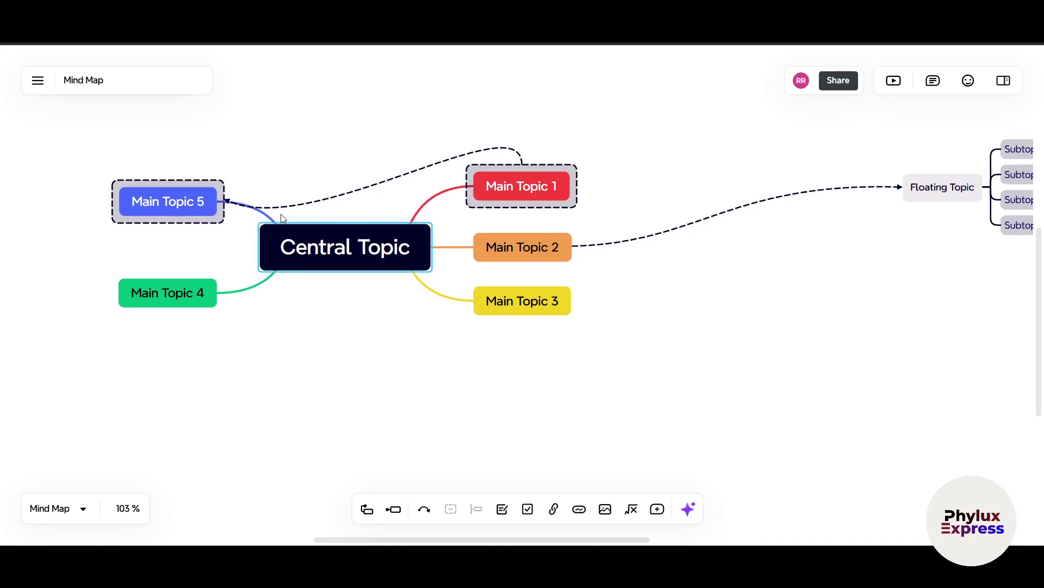
left_click_drag(314, 236, 188, 109)
left_click(507, 383)
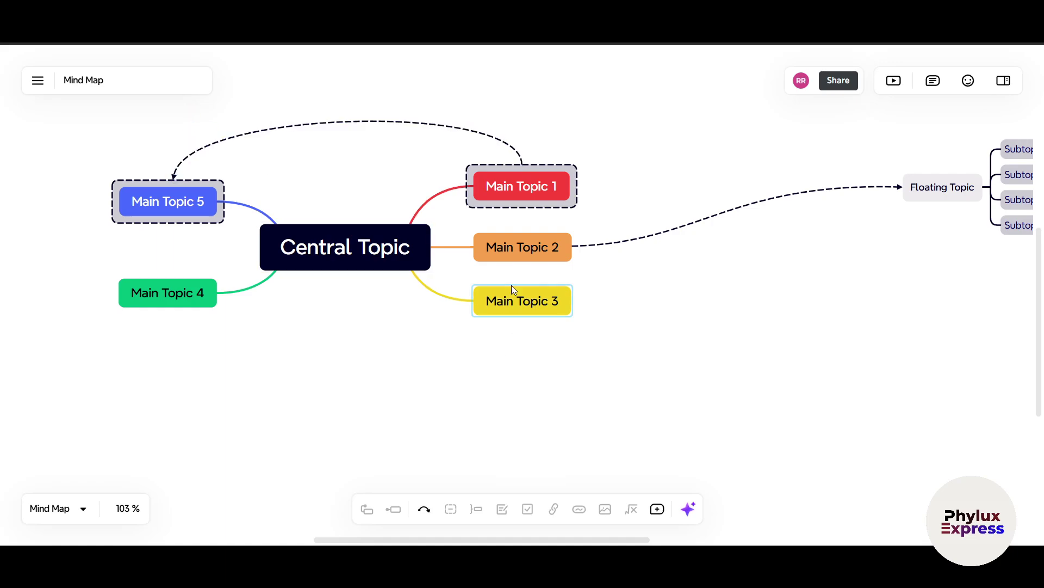
scroll(510, 245, "right", 2)
left_click(510, 192)
left_click(449, 172)
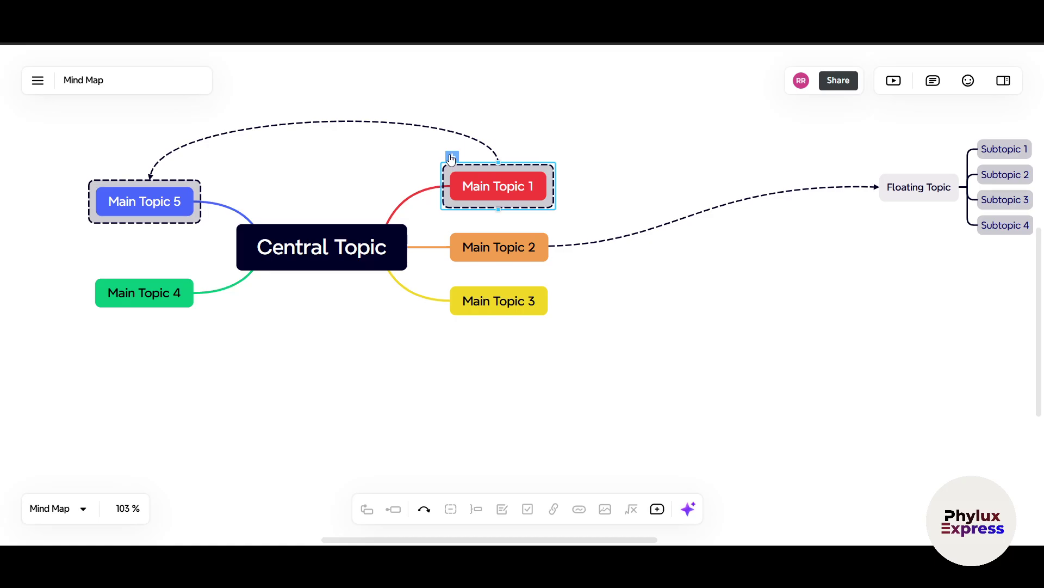
- Title Main Topic 1's boundary 'Important'
scroll(450, 159, "up", 5)
scroll(448, 159, "down", 5)
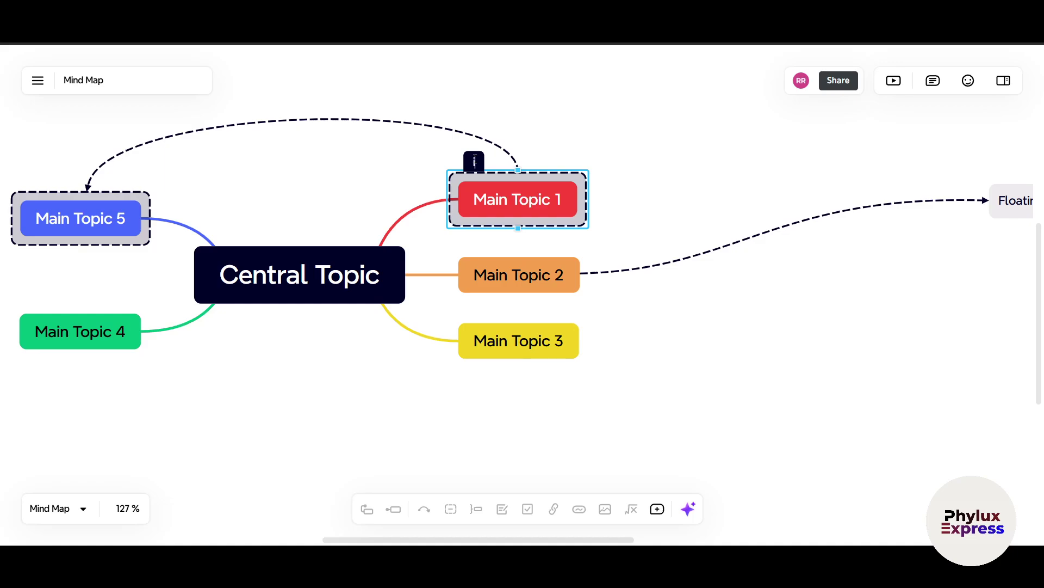
type("Important")
key("Return")
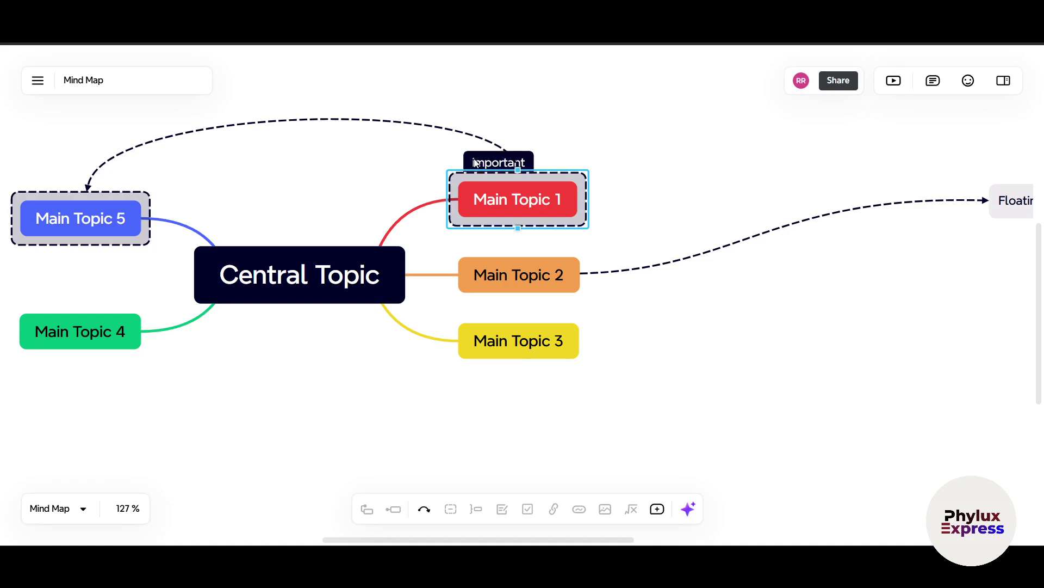
scroll(427, 452, "right", 2)
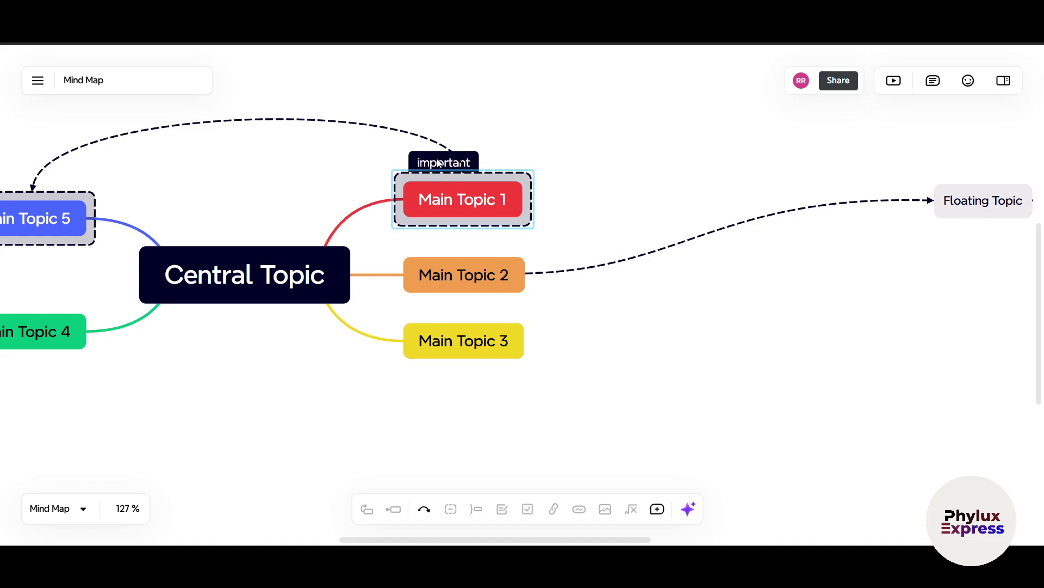
scroll(430, 171, "left", 4)
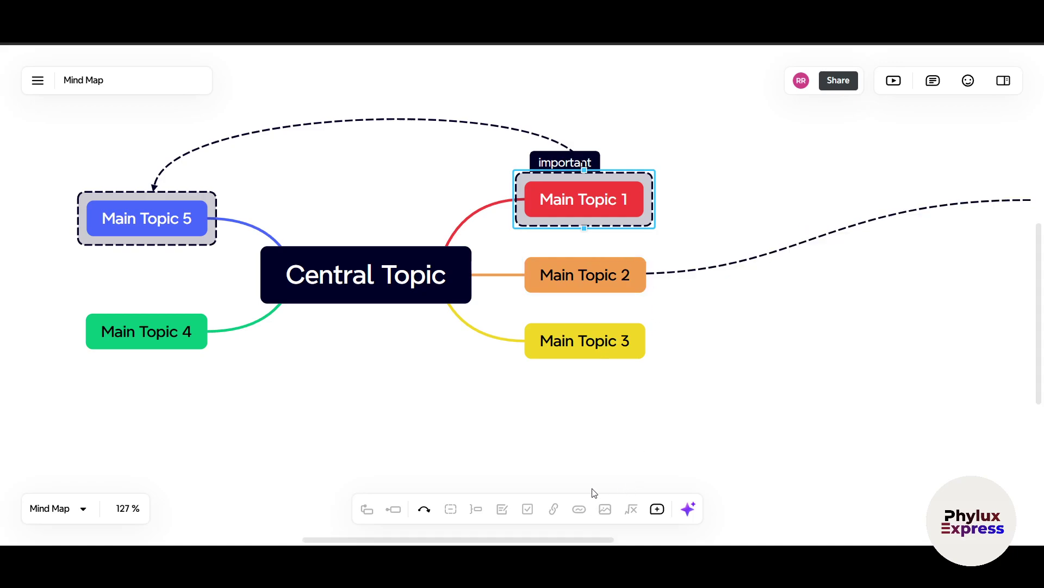
left_click(682, 451)
- Add the note 'this is a important section' to the Central Topic
left_click(582, 353)
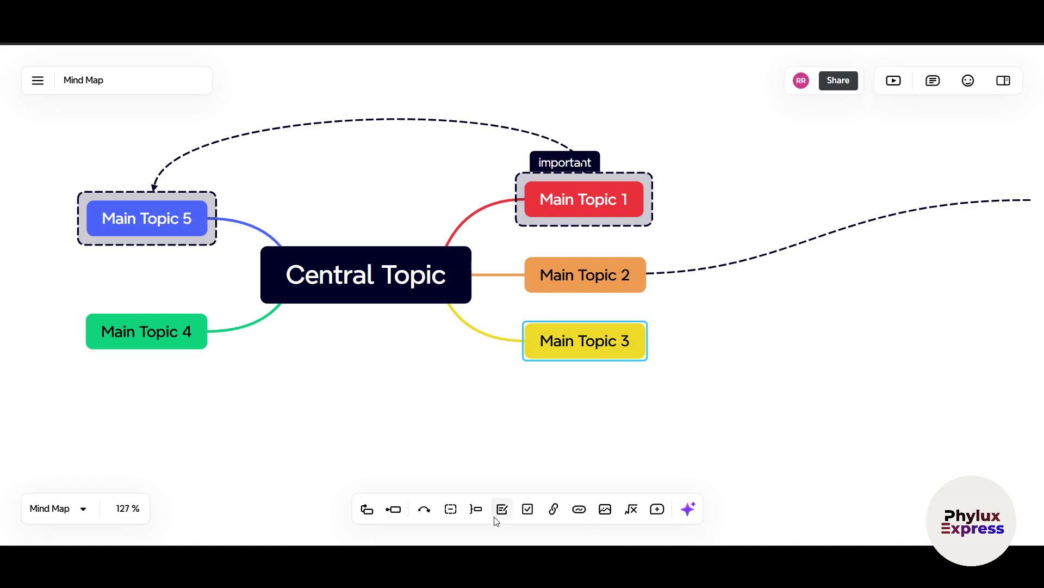
left_click(384, 270)
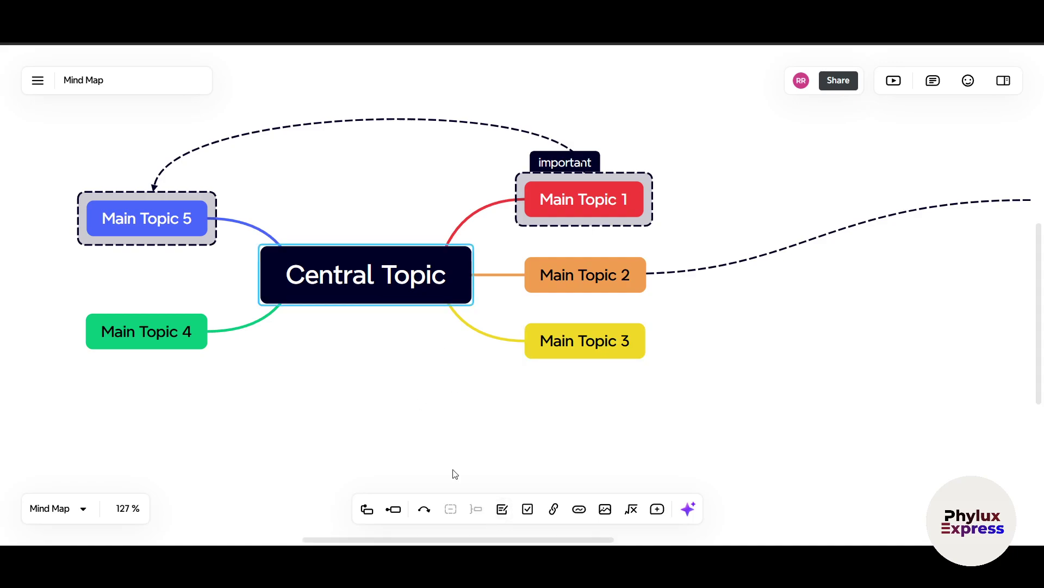
left_click(502, 508)
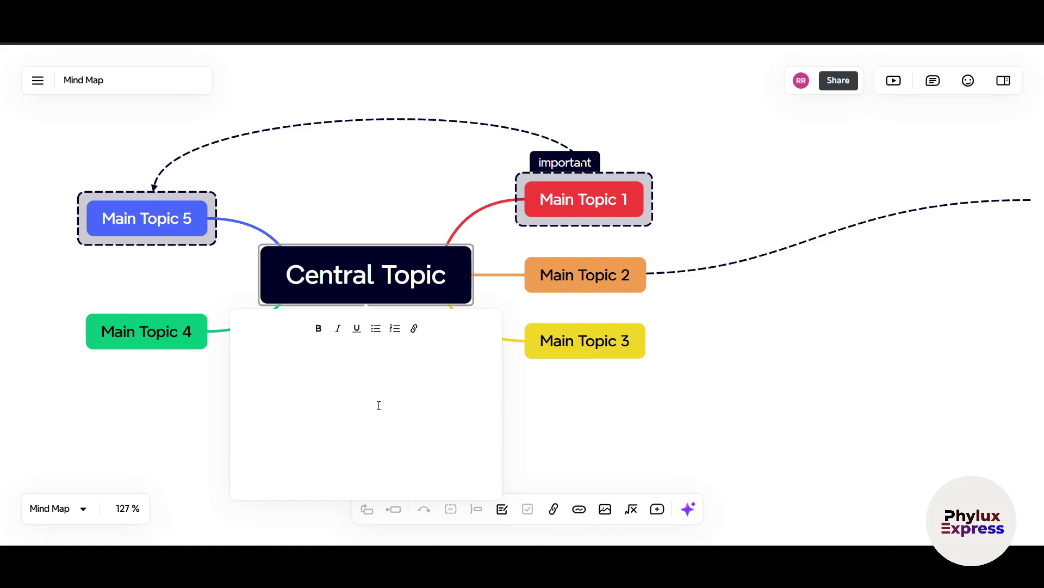
type("this is a important section")
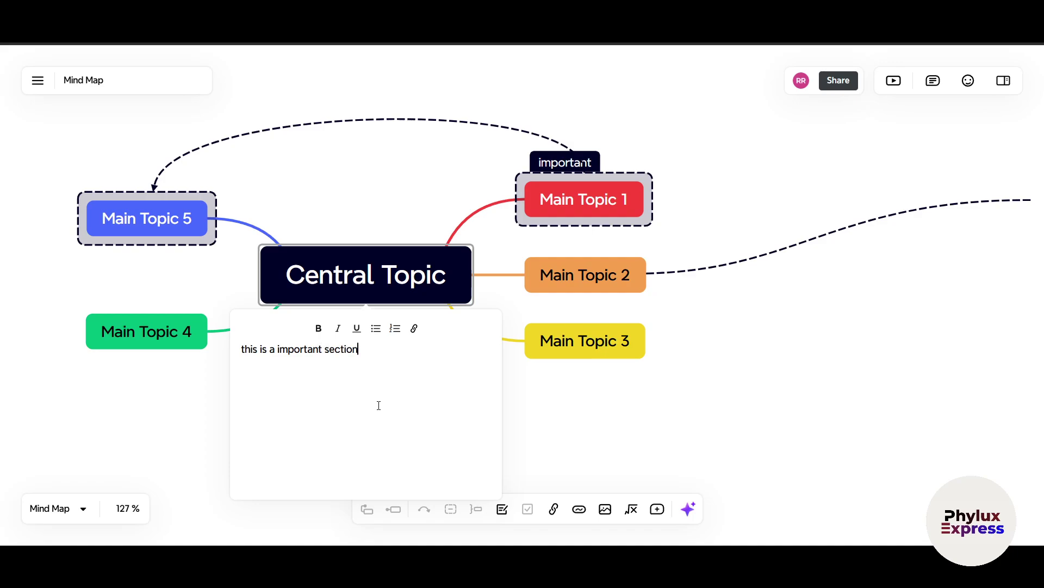
key("Escape")
scroll(456, 301, "down", 3)
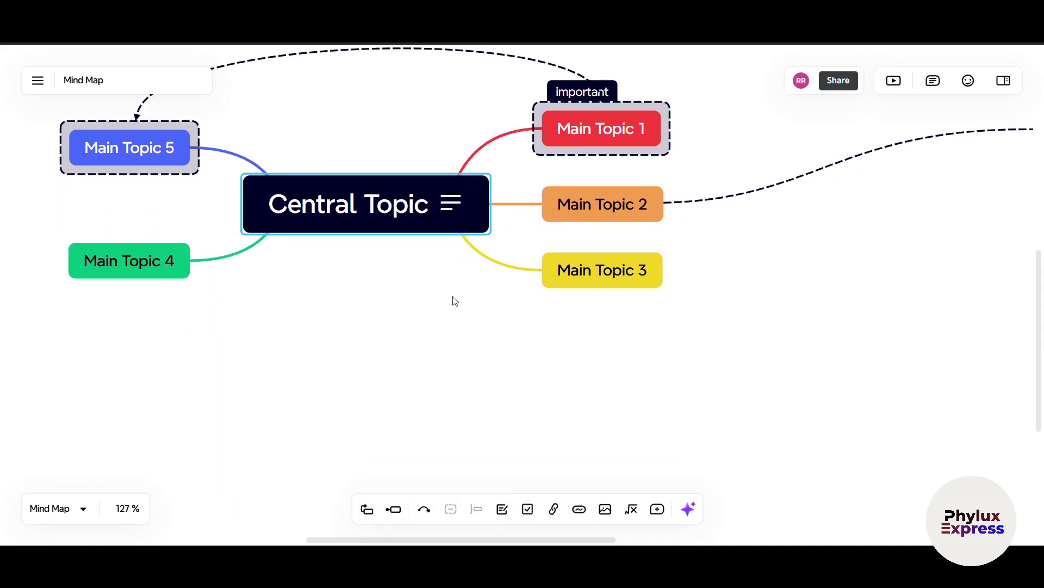
scroll(459, 297, "up", 1)
scroll(494, 305, "down", 5)
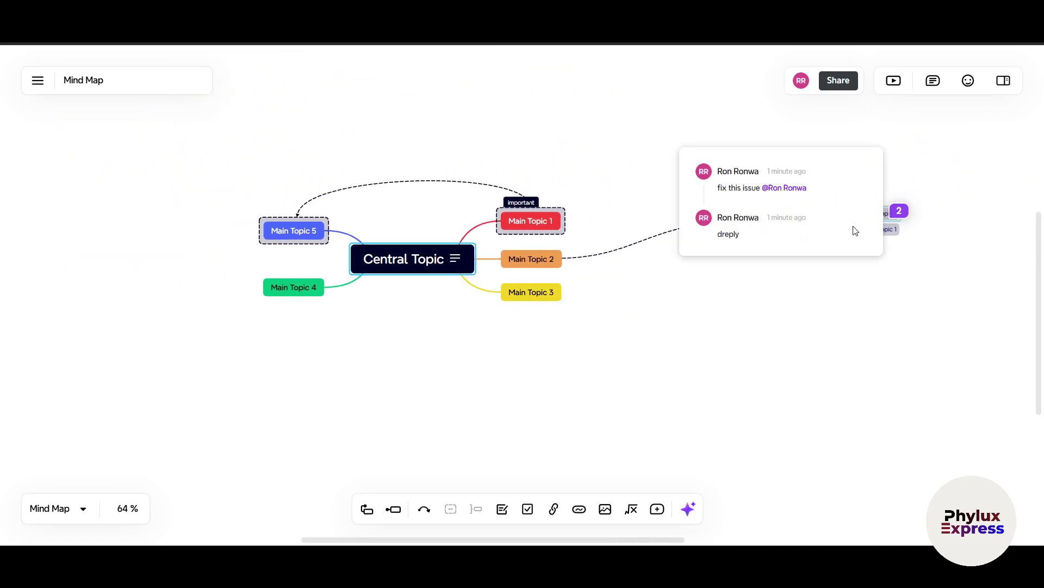
scroll(444, 272, "up", 3)
scroll(444, 272, "up", 3)
scroll(463, 256, "right", 10)
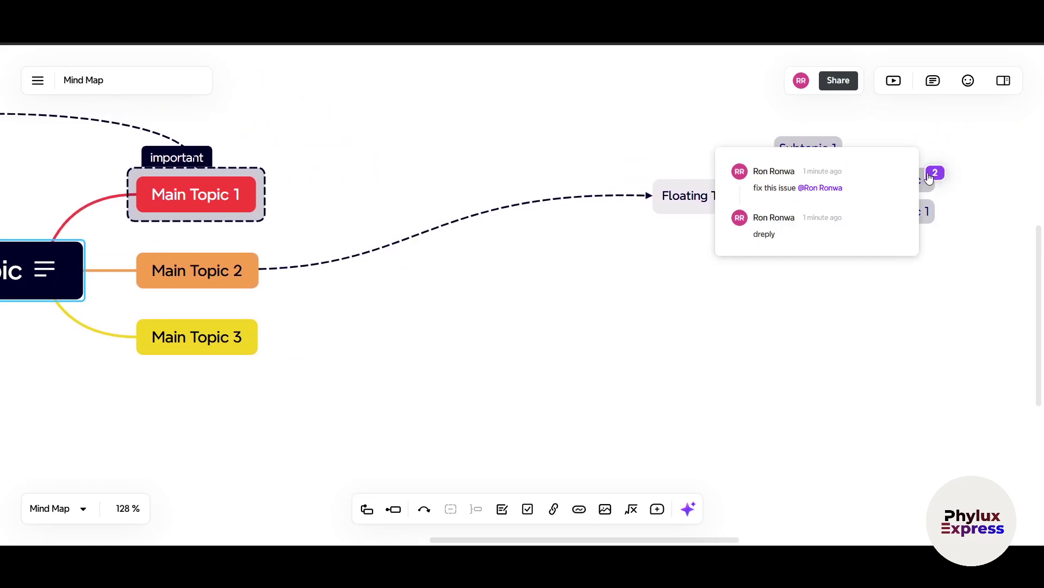
scroll(577, 297, "left", 5)
scroll(578, 297, "left", 10)
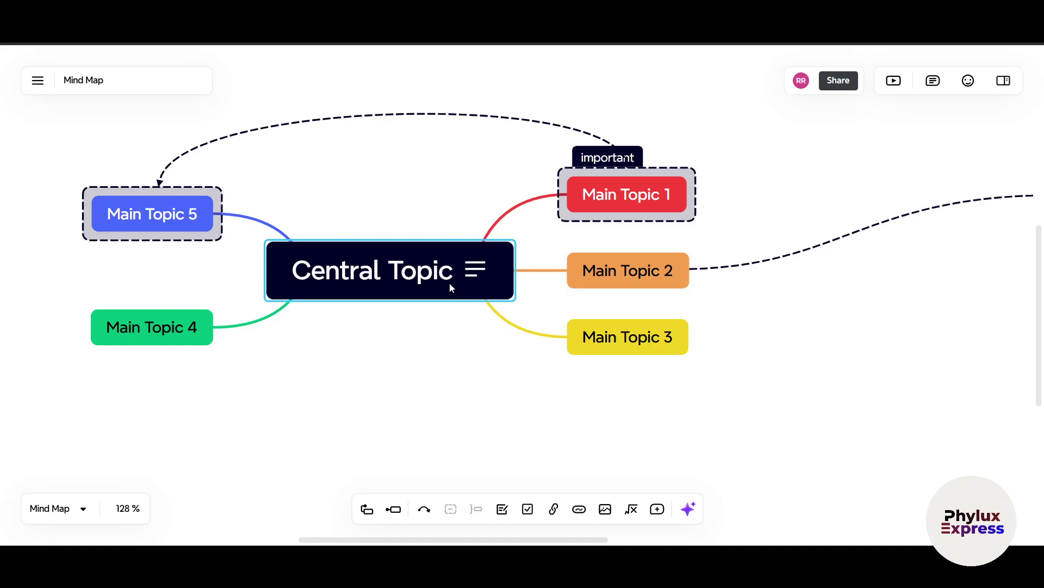
left_click(475, 279)
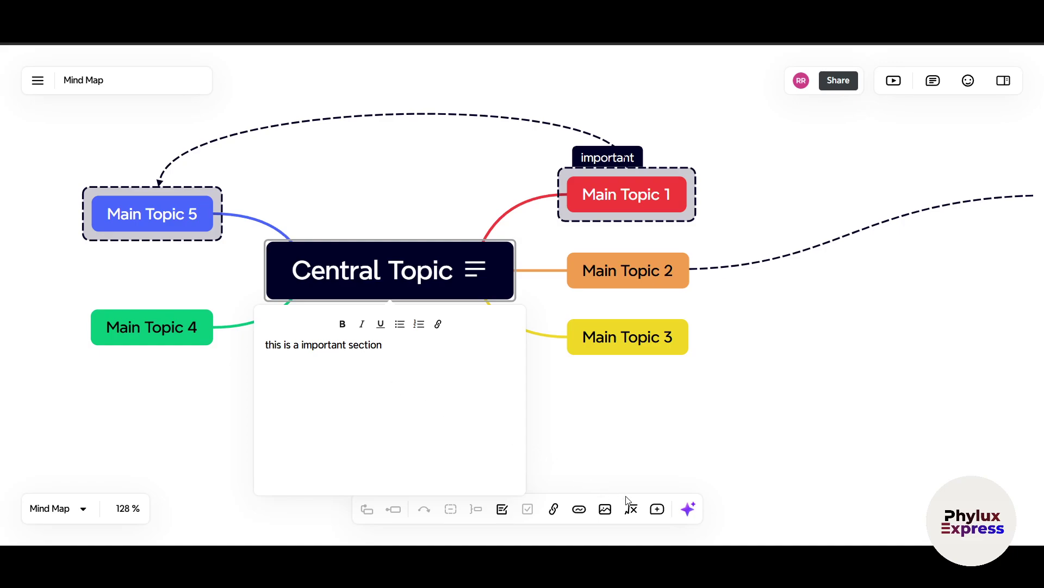
key("Return")
left_click(438, 324)
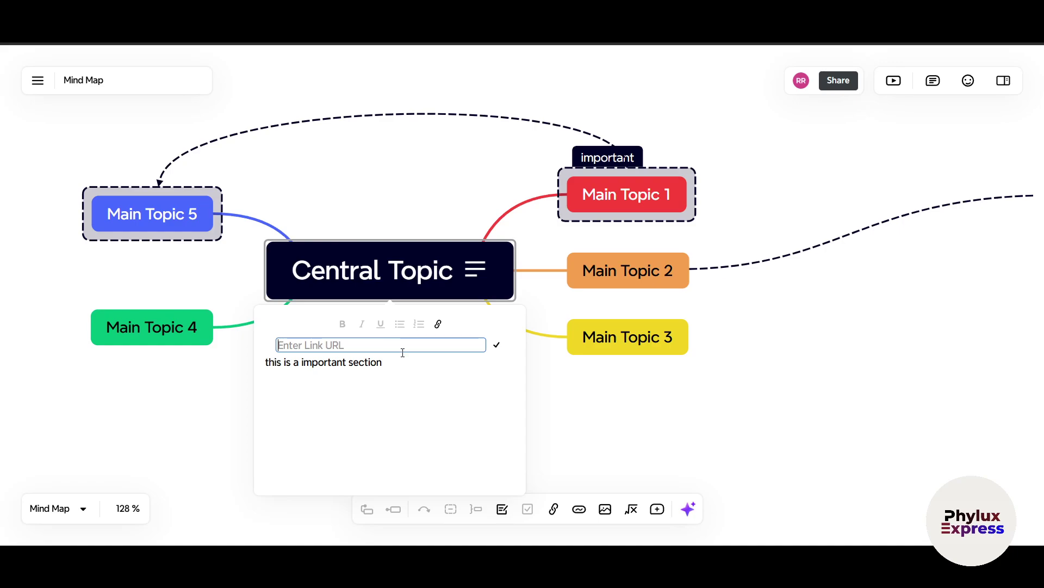
type("www.google.com")
key("Return")
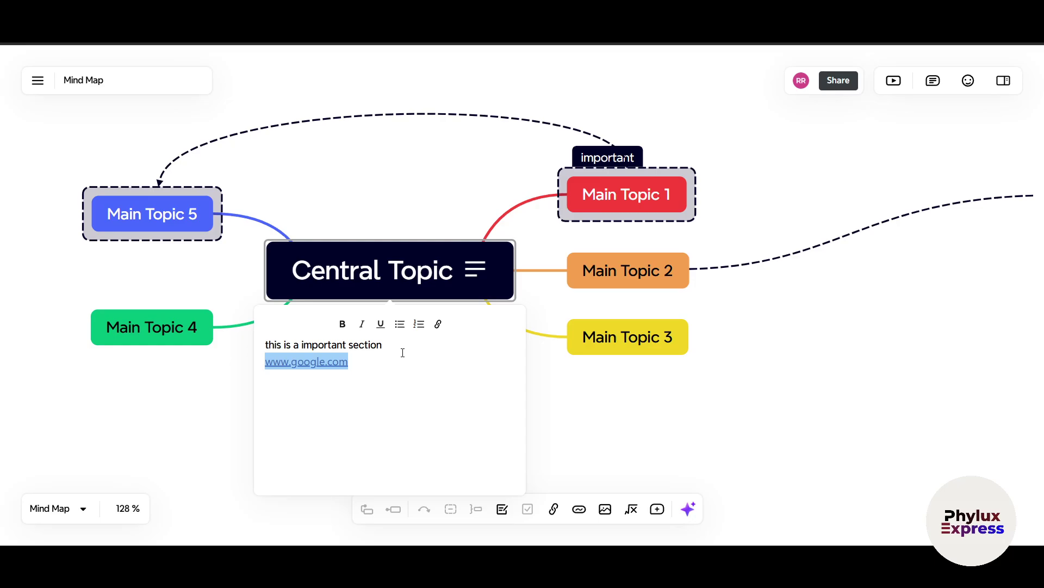
left_click(712, 404)
left_click(479, 284)
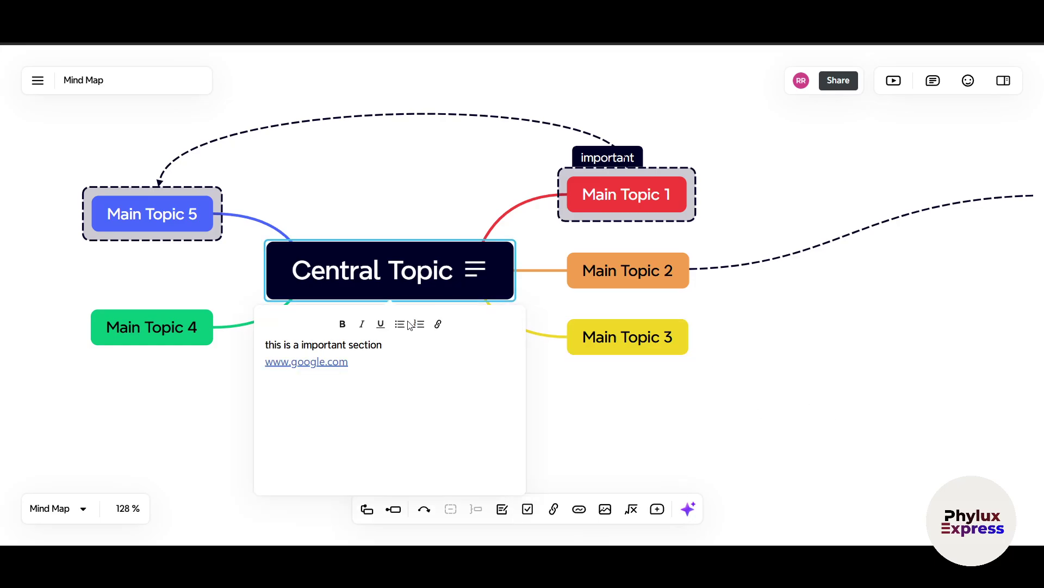
left_click(306, 362)
left_click(630, 435)
scroll(631, 434, "right", 3)
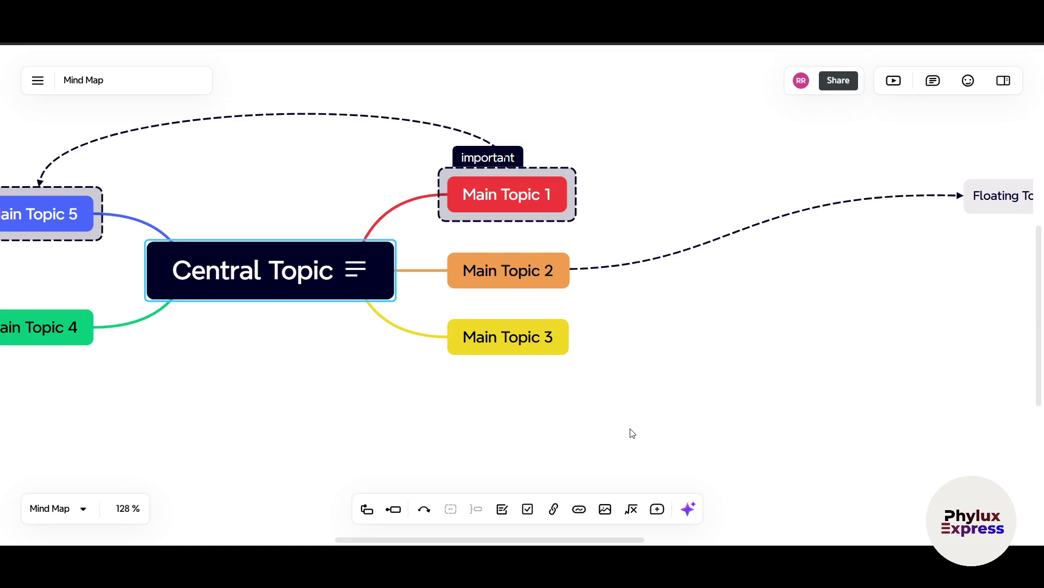
scroll(631, 434, "right", 2)
scroll(631, 433, "down", 5)
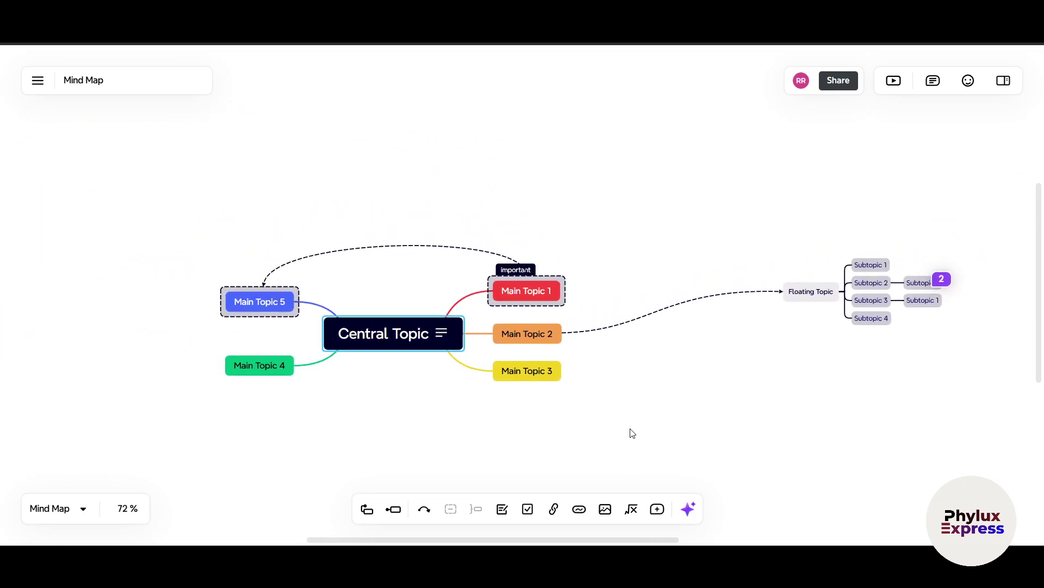
scroll(557, 357, "right", 1)
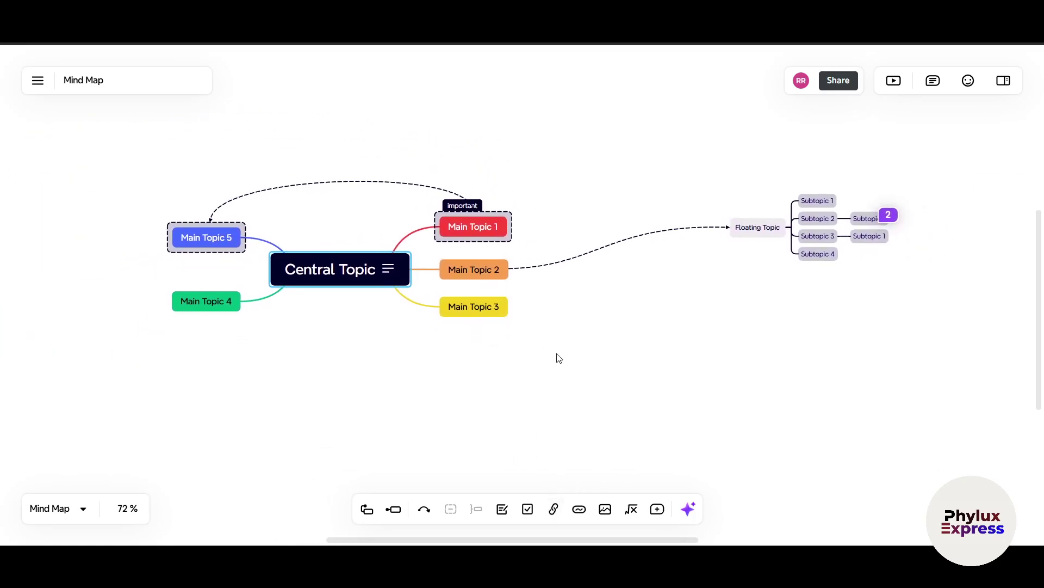
left_click(459, 306)
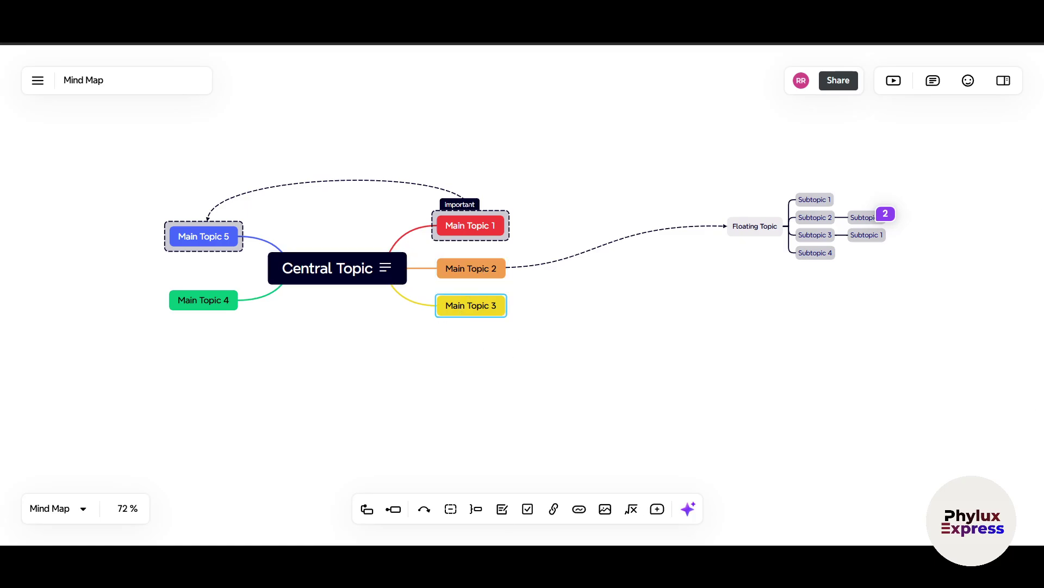
left_click(554, 512)
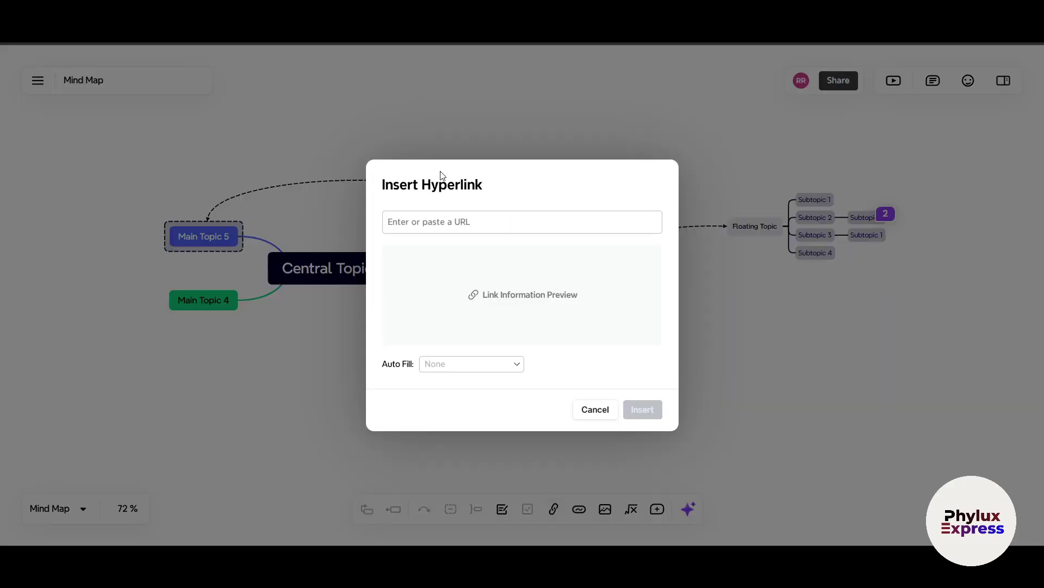
left_click(476, 227)
type("ww")
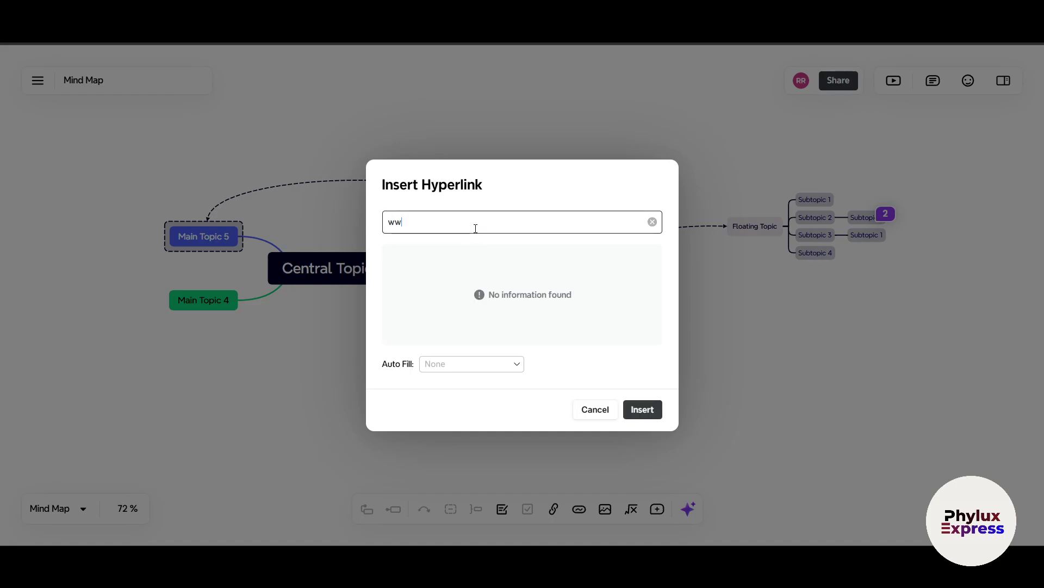
type("w.google.com")
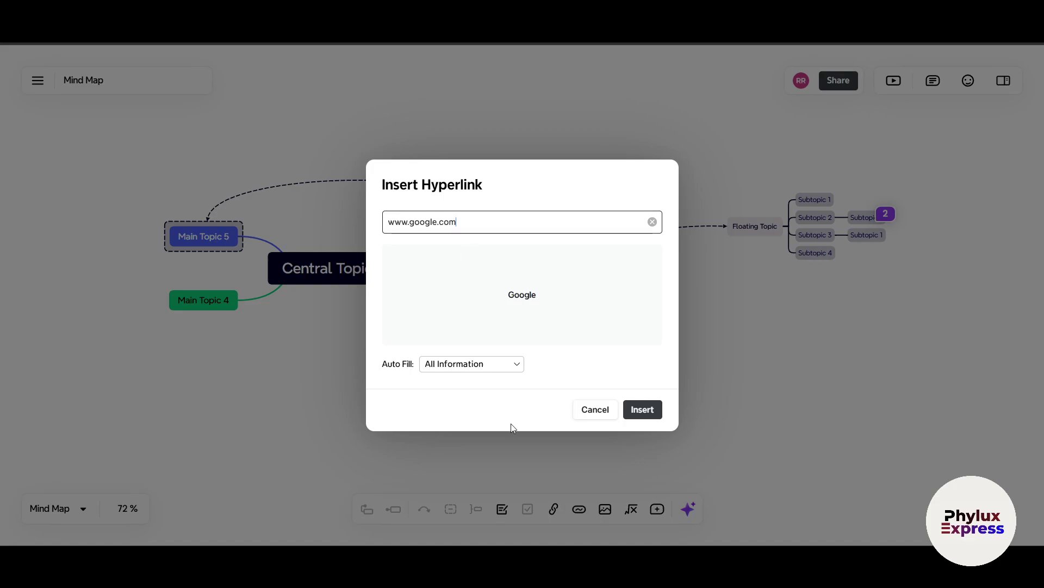
left_click(631, 412)
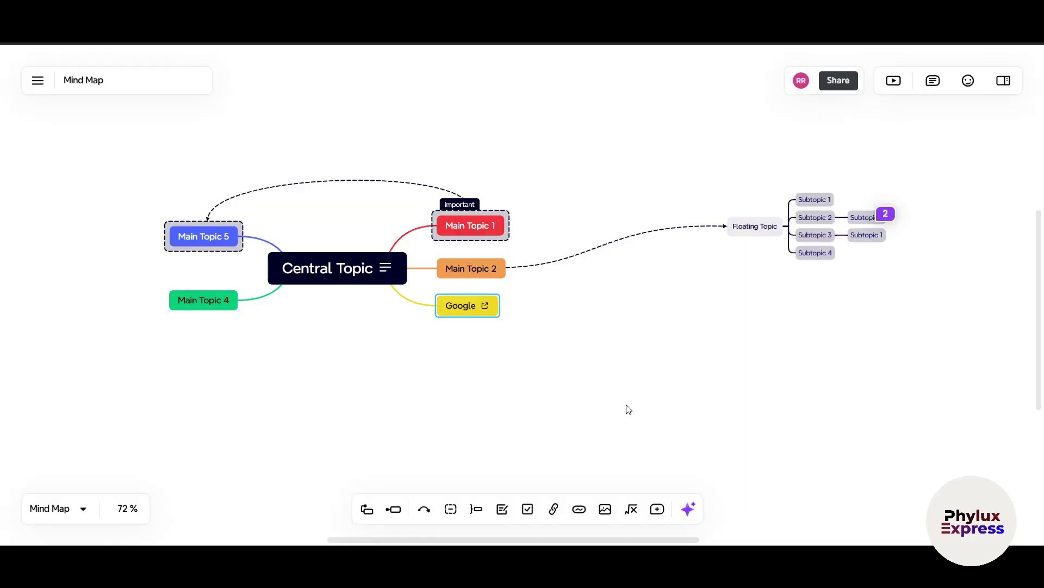
scroll(486, 308, "up", 5)
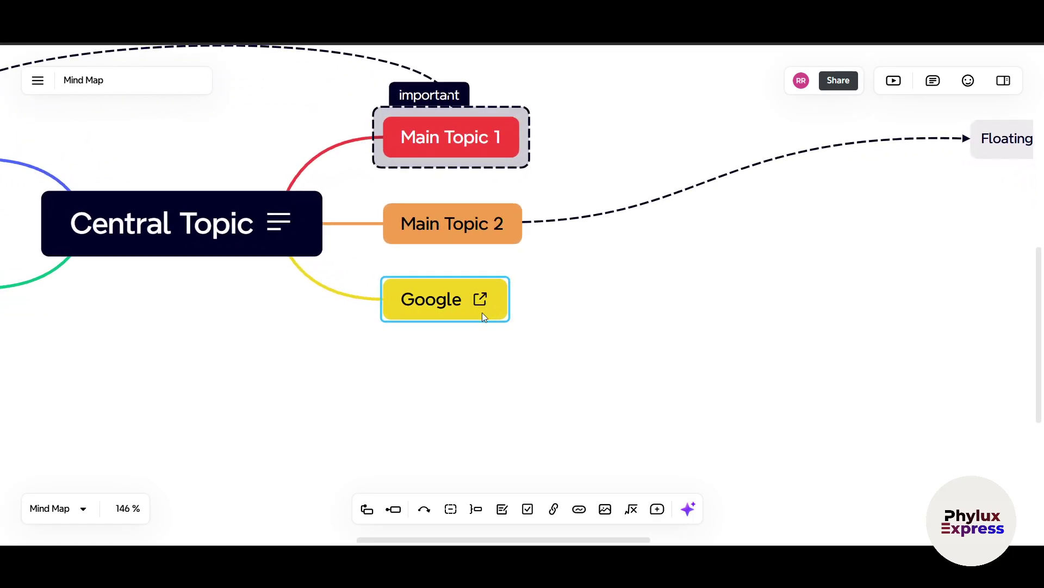
scroll(500, 312, "left", 1)
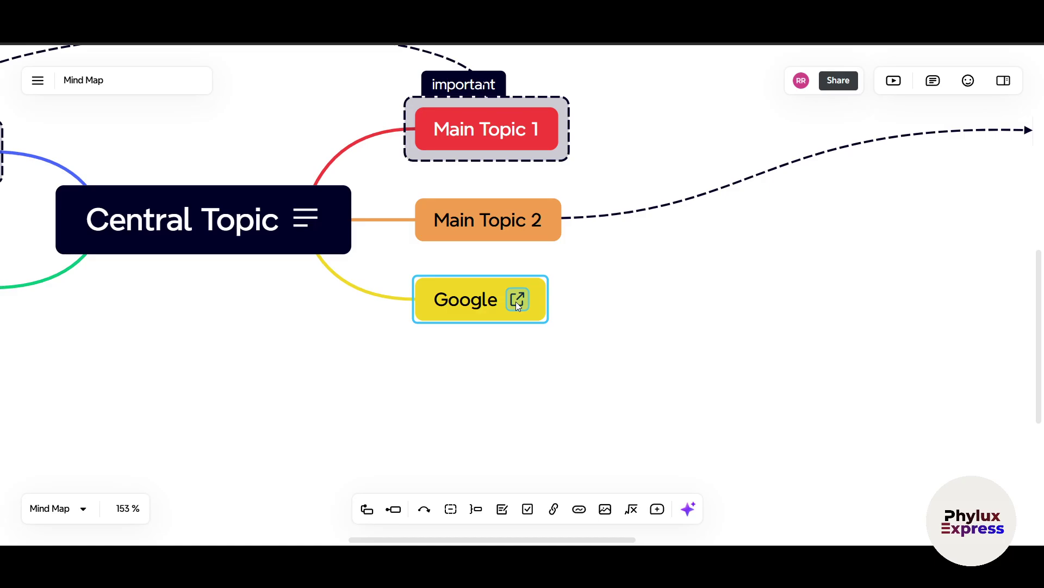
left_click(517, 301)
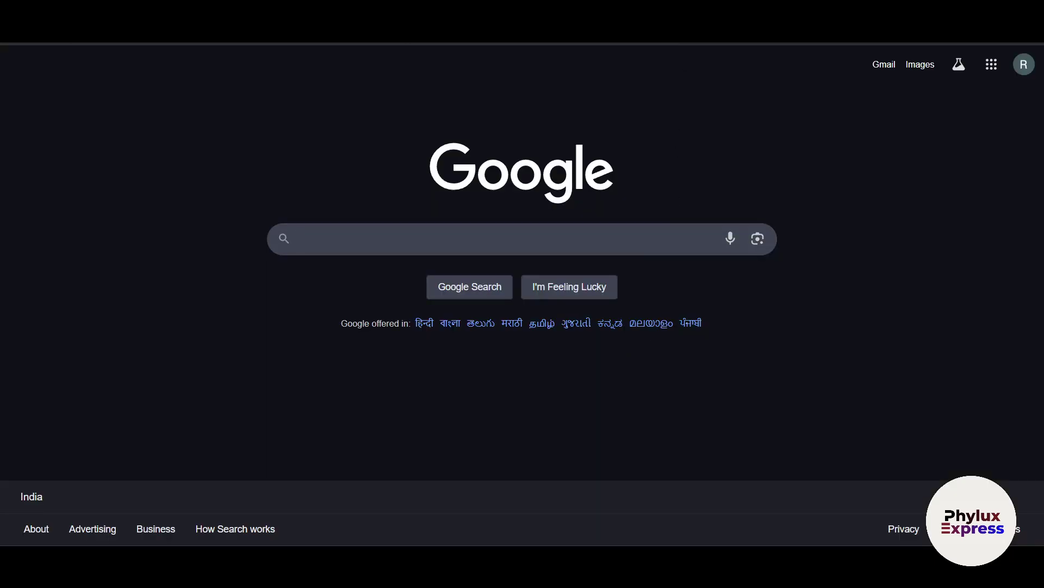
key("ctrl+w")
scroll(645, 174, "right", 3)
scroll(592, 327, "down", 4)
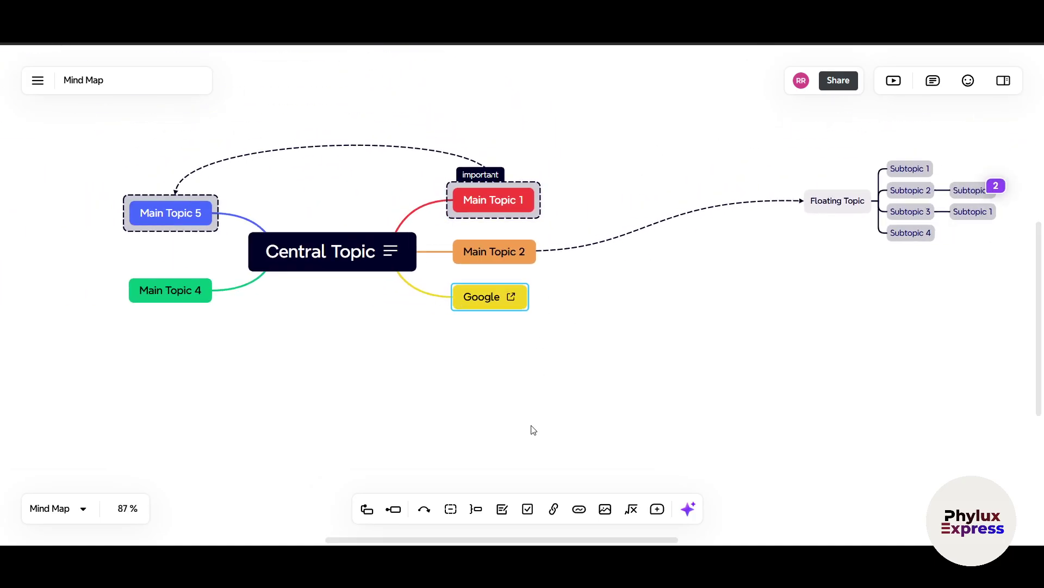
- Try adding a to-do checkbox to Main Topic 4 and dismiss the subscription offer
left_click(182, 298)
left_click(527, 511)
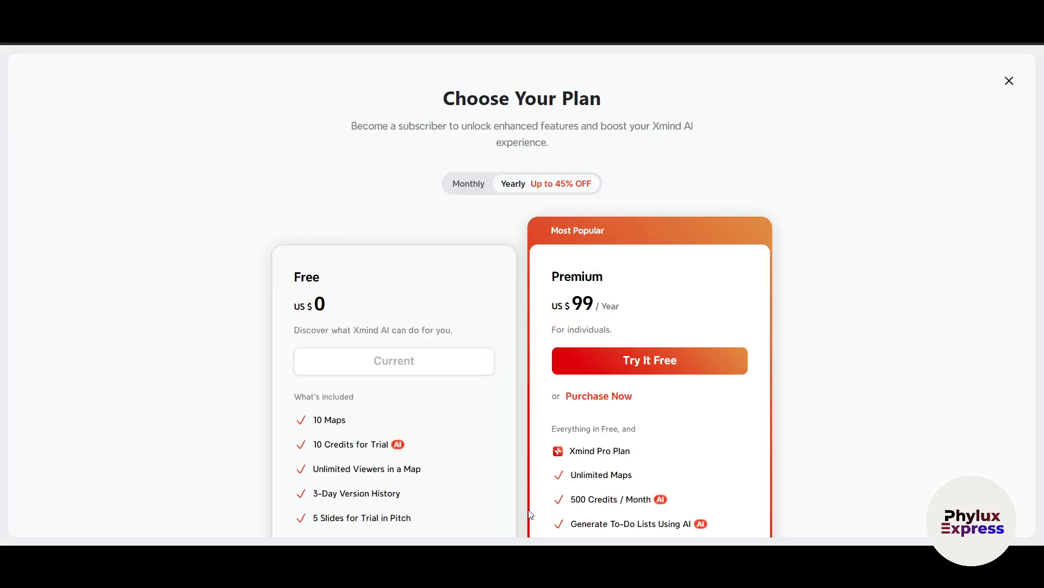
scroll(505, 287, "down", 3)
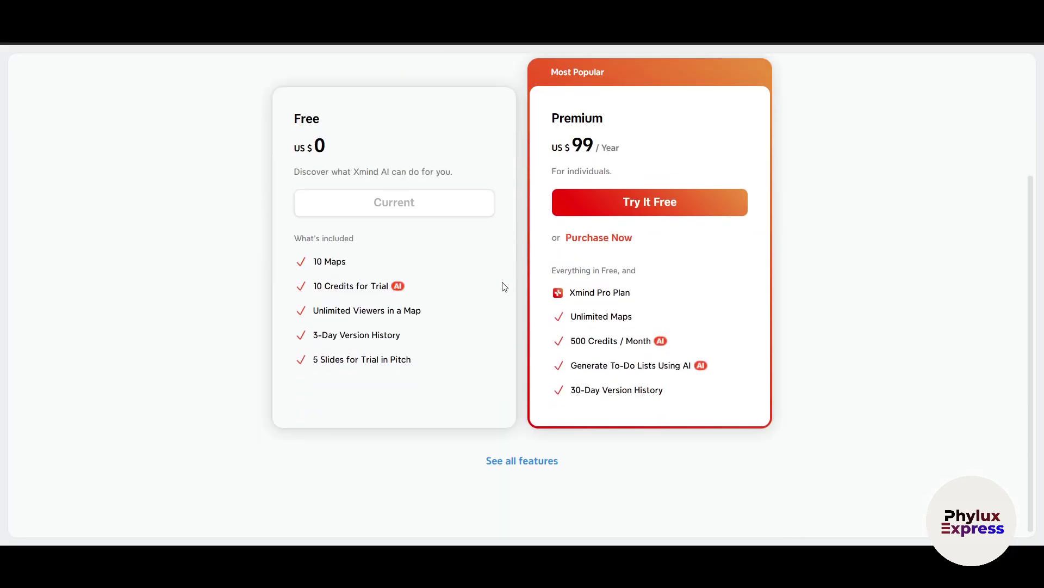
scroll(680, 245, "up", 3)
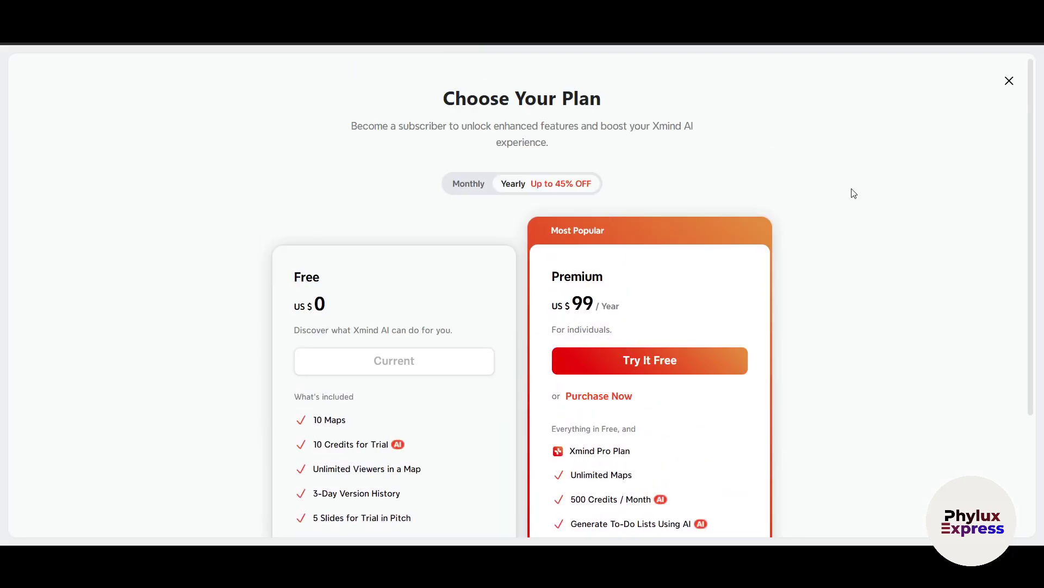
left_click(1009, 81)
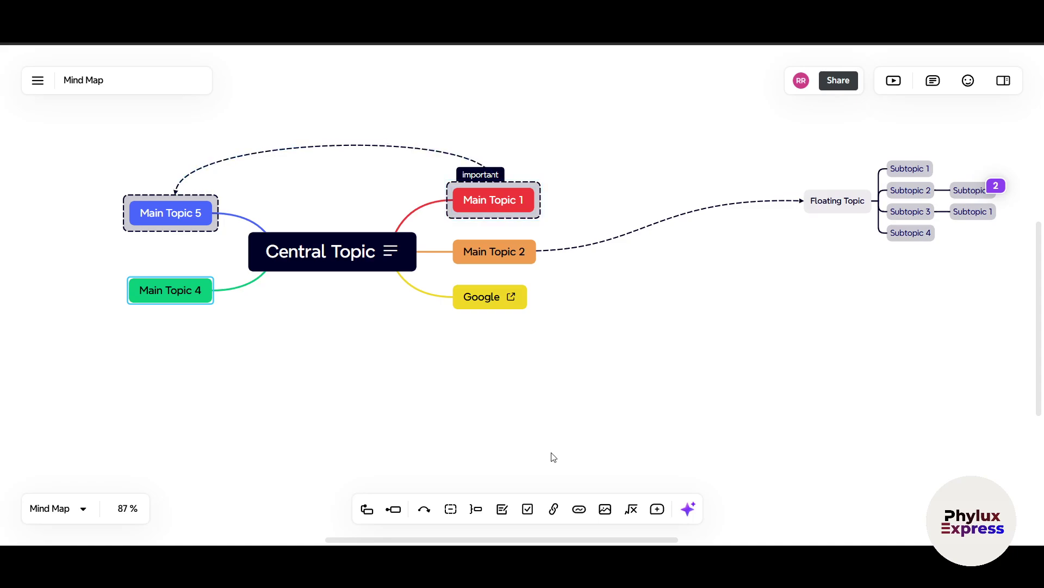
- Give Main Topic 4 the label 'prio- 1'
left_click(171, 289)
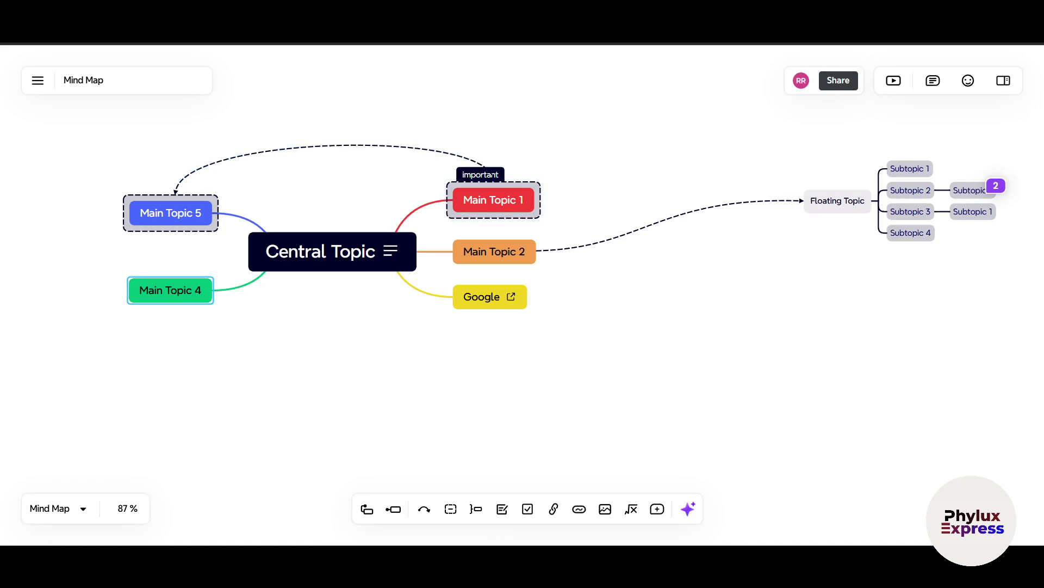
left_click(579, 509)
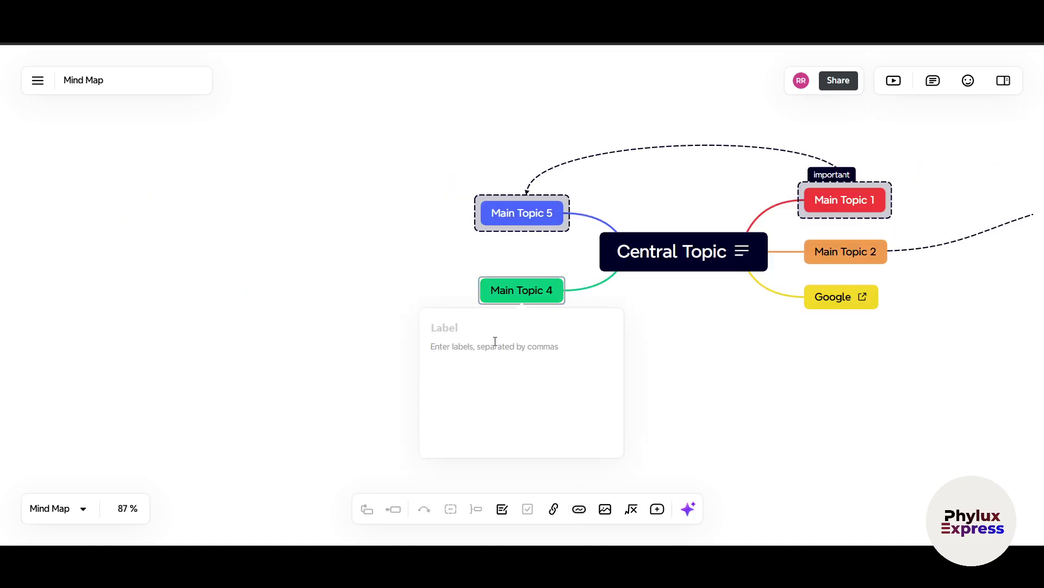
left_click(457, 326)
left_click(456, 351)
type("prio- 1")
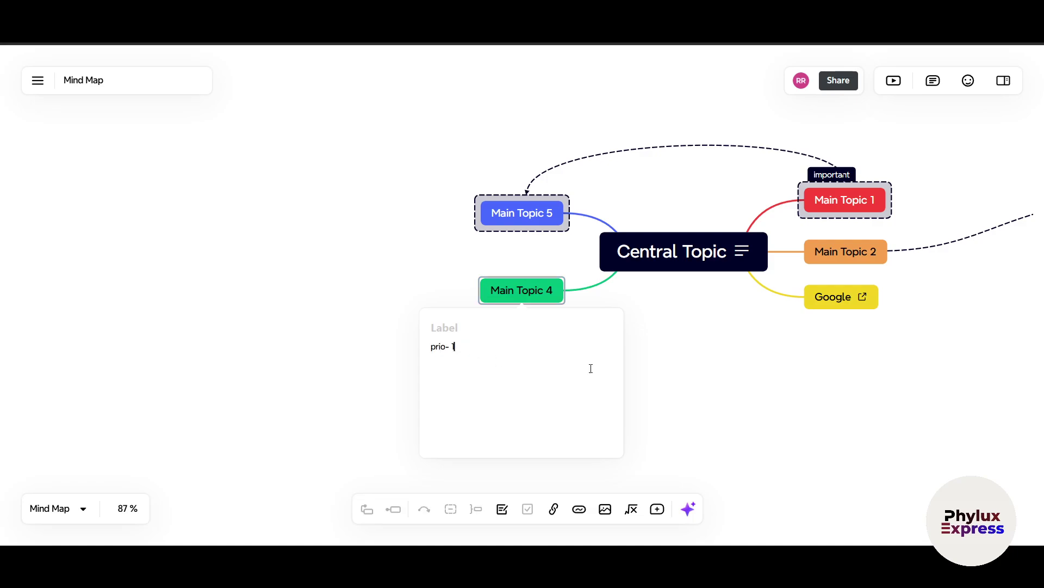
left_click(755, 380)
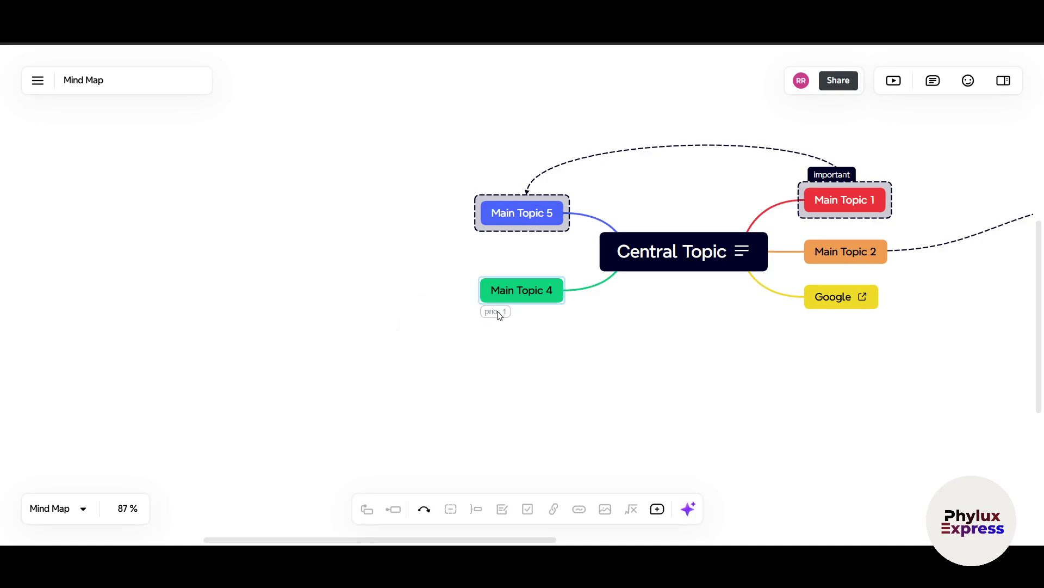
scroll(499, 315, "up", 5)
scroll(499, 315, "down", 4)
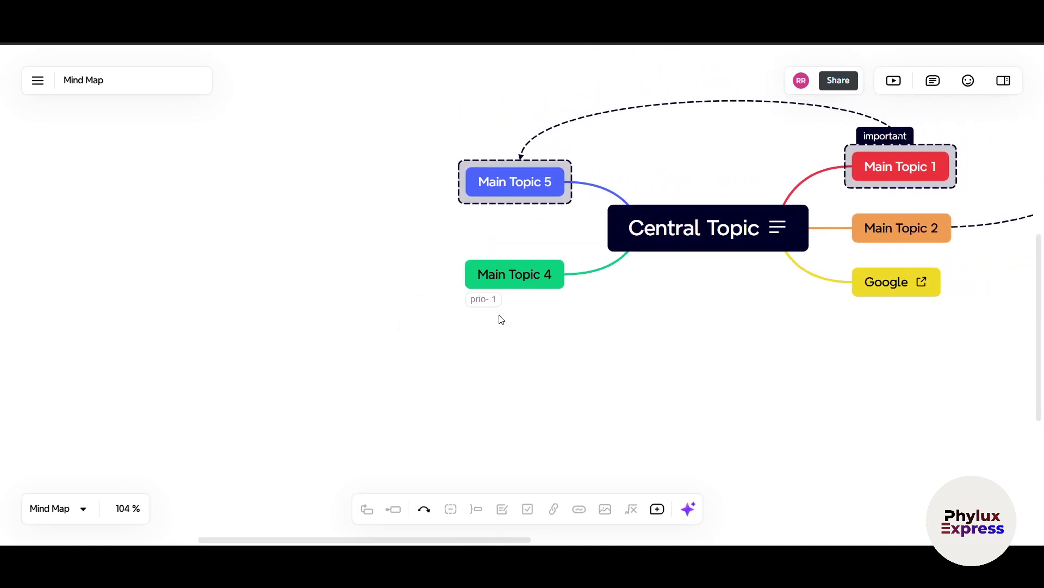
- Reopen the prio- 1 label to review it, leaving it unchanged
left_click(675, 239)
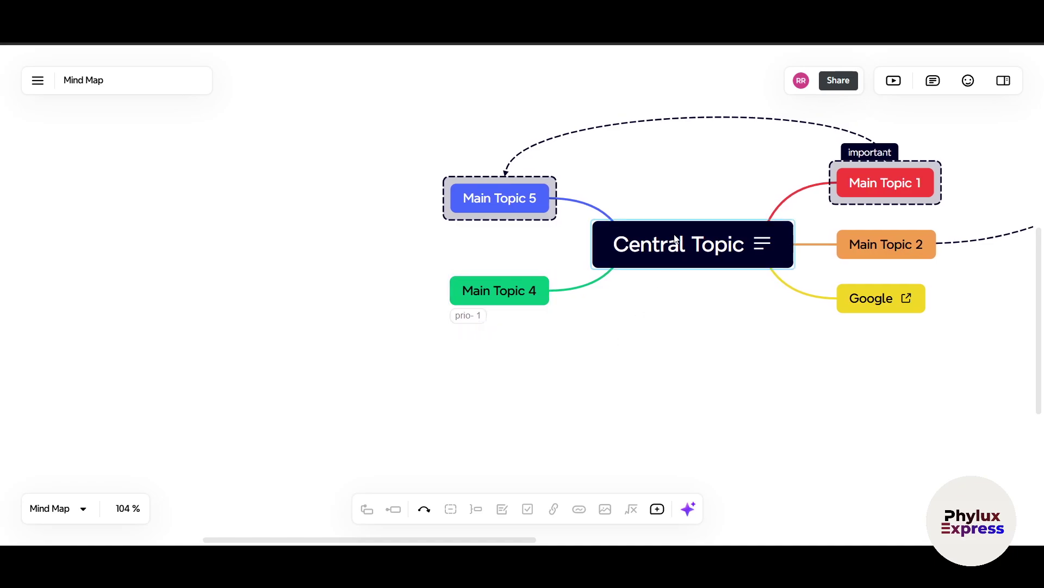
left_click(707, 241)
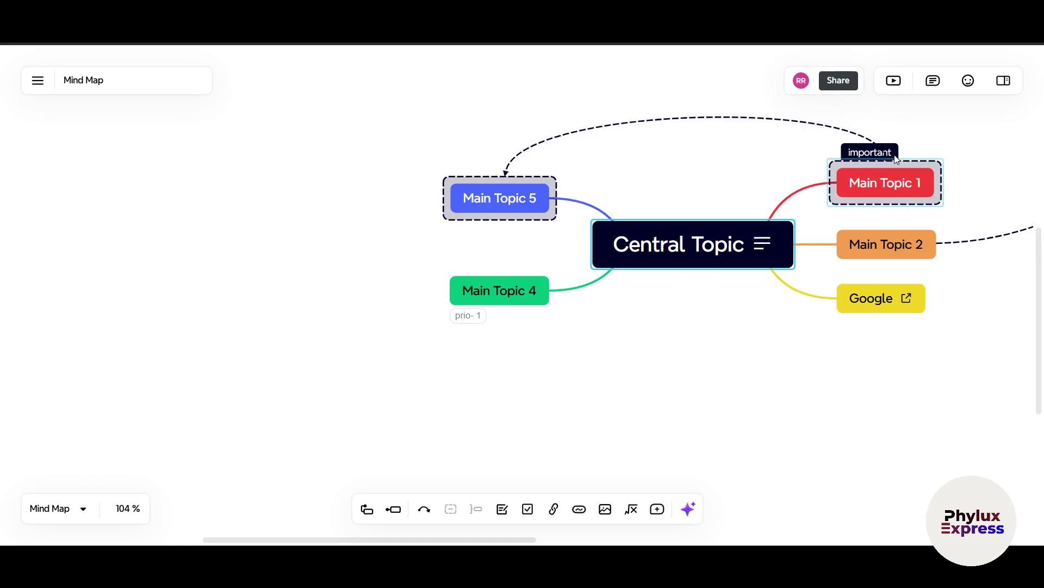
left_click(467, 321)
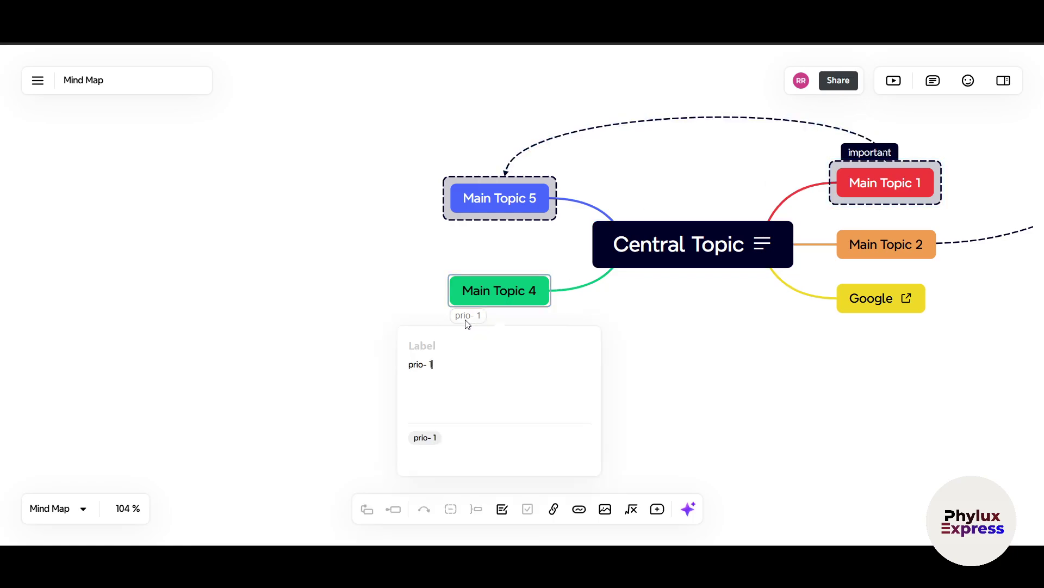
left_click(640, 435)
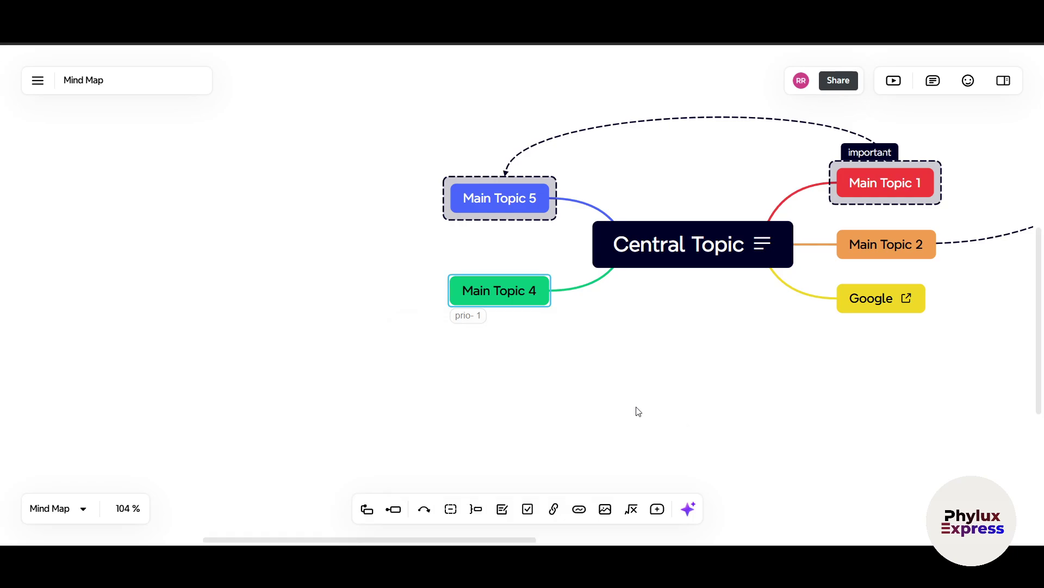
scroll(636, 410, "right", 2)
scroll(420, 373, "right", 1)
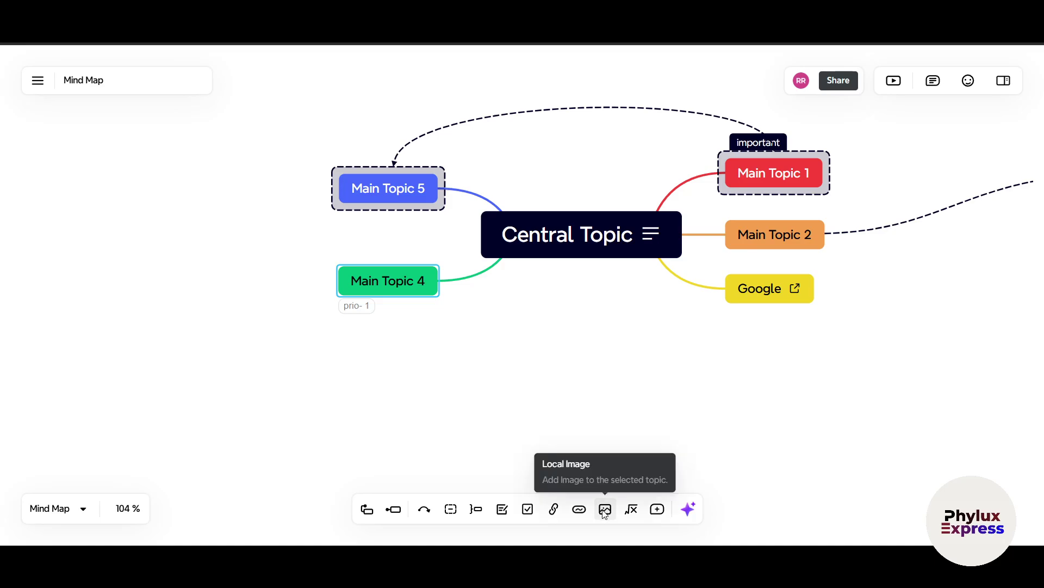
- Insert the first portrait photo into Main Topic 4 and resize it compactly
left_click(605, 510)
left_click(185, 137)
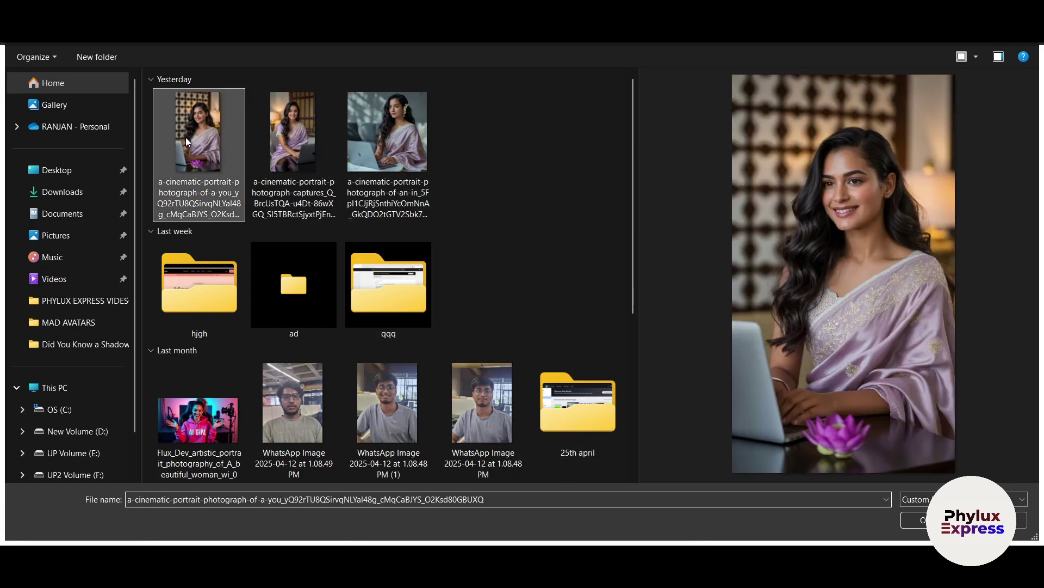
left_click(919, 520)
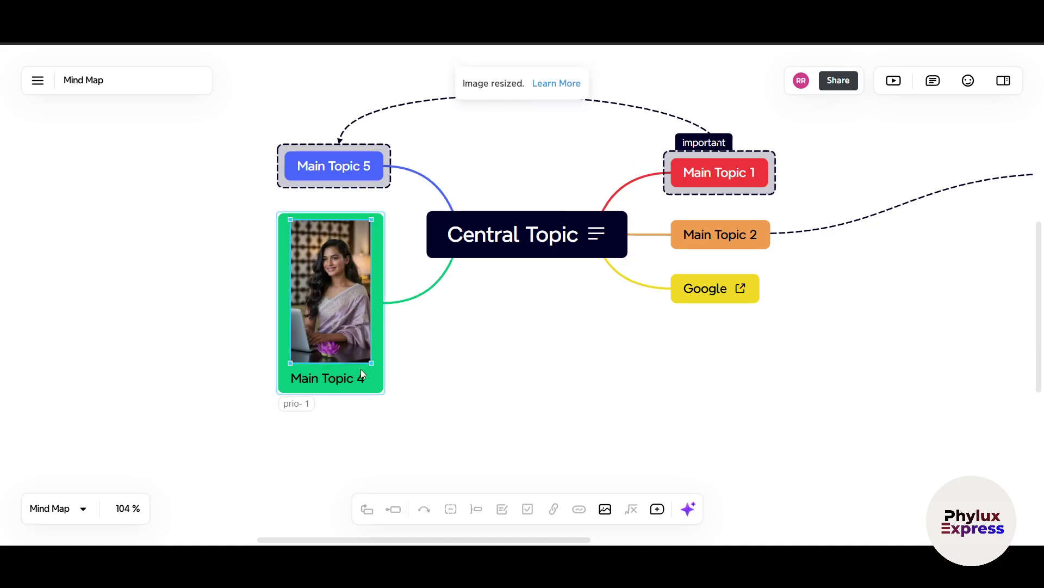
left_click_drag(371, 362, 451, 330)
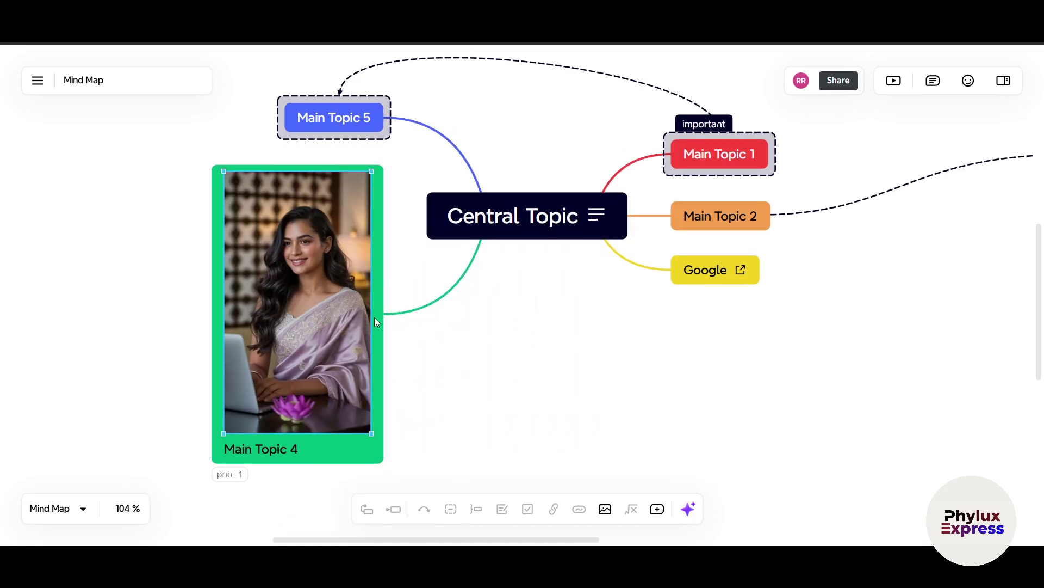
left_click_drag(373, 428, 310, 322)
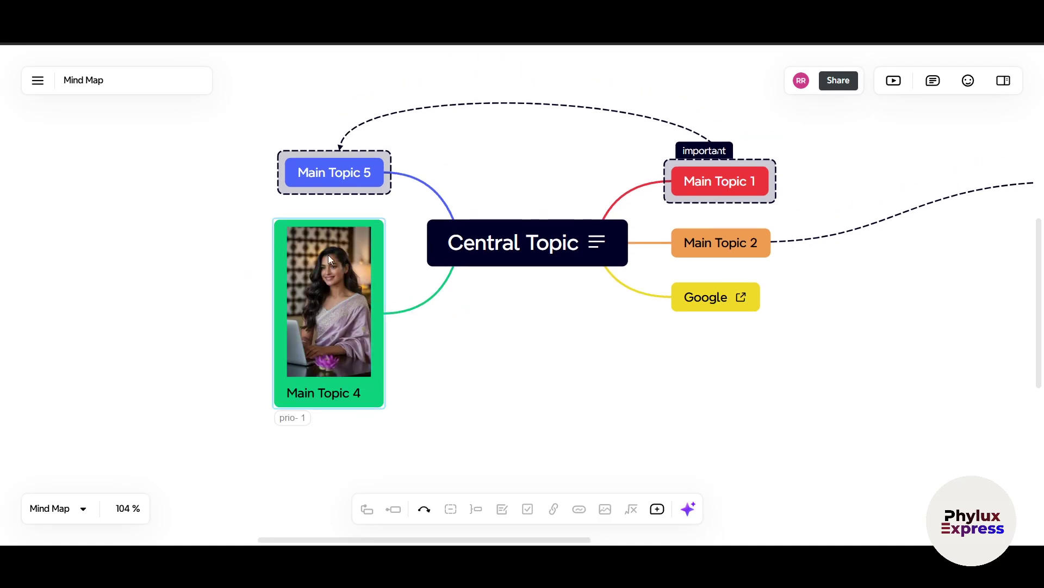
- Try adding a formula to Central Topic and dismiss the subscription offer
left_click(486, 255)
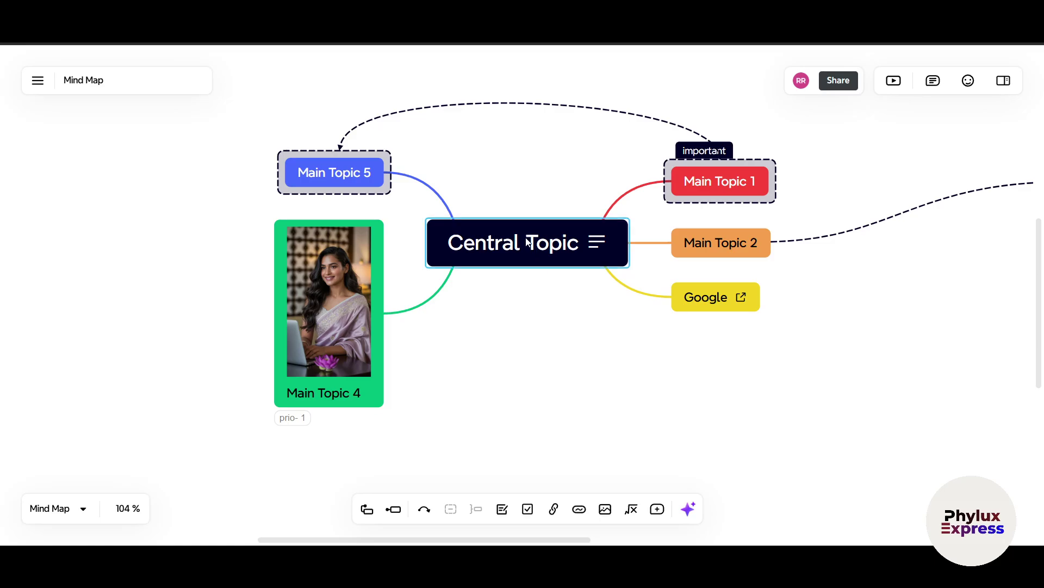
left_click(631, 510)
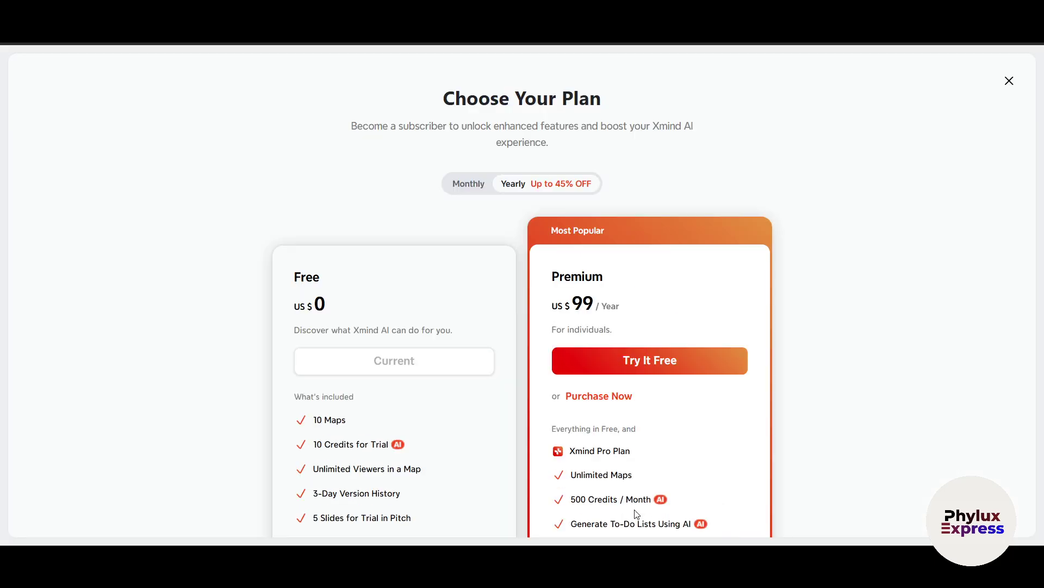
left_click(1009, 81)
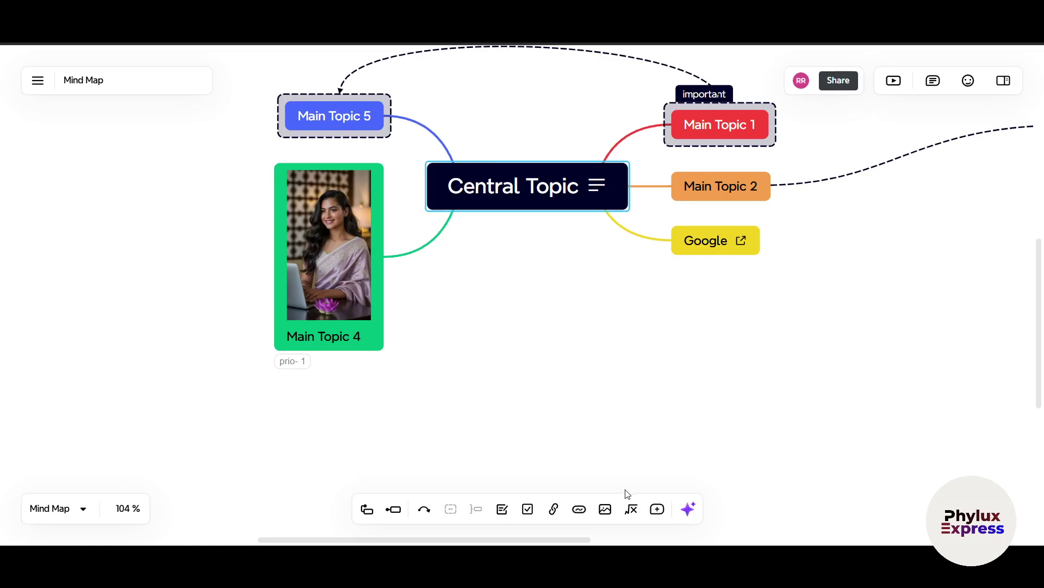
scroll(611, 364, "right", 3)
scroll(611, 364, "down", 4)
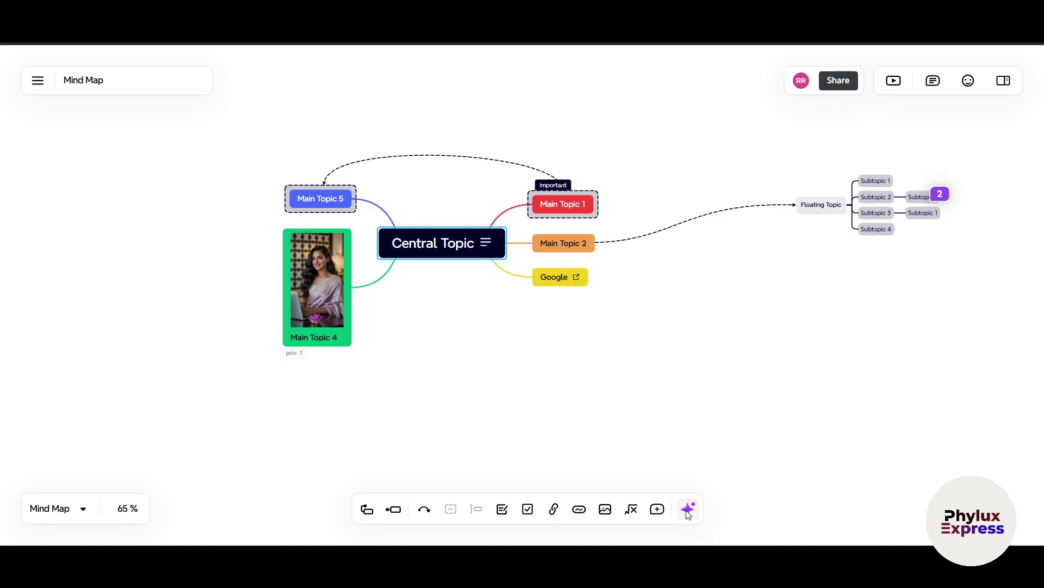
left_click(688, 512)
mouse_move(675, 383)
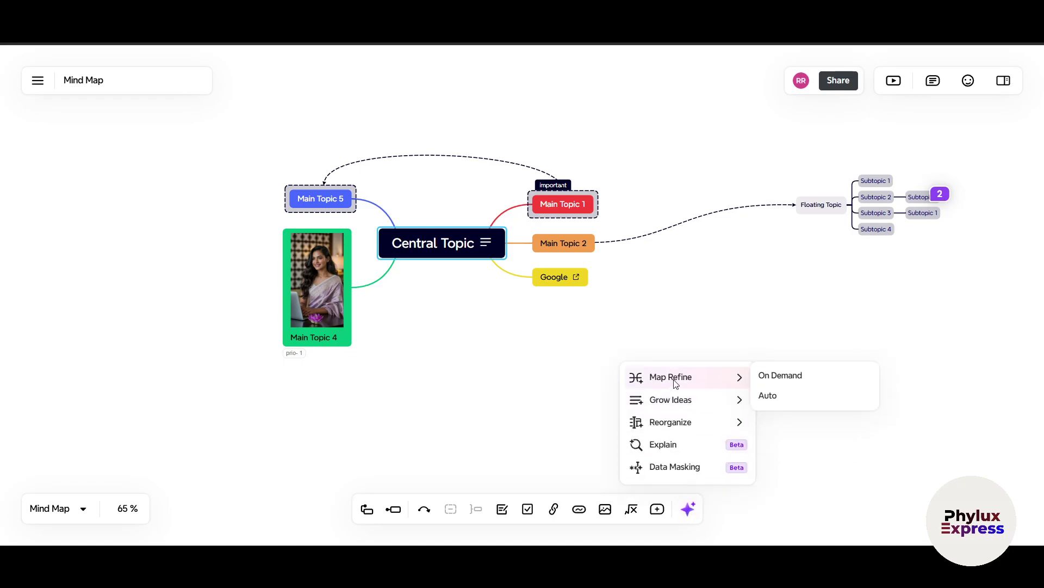
mouse_move(699, 430)
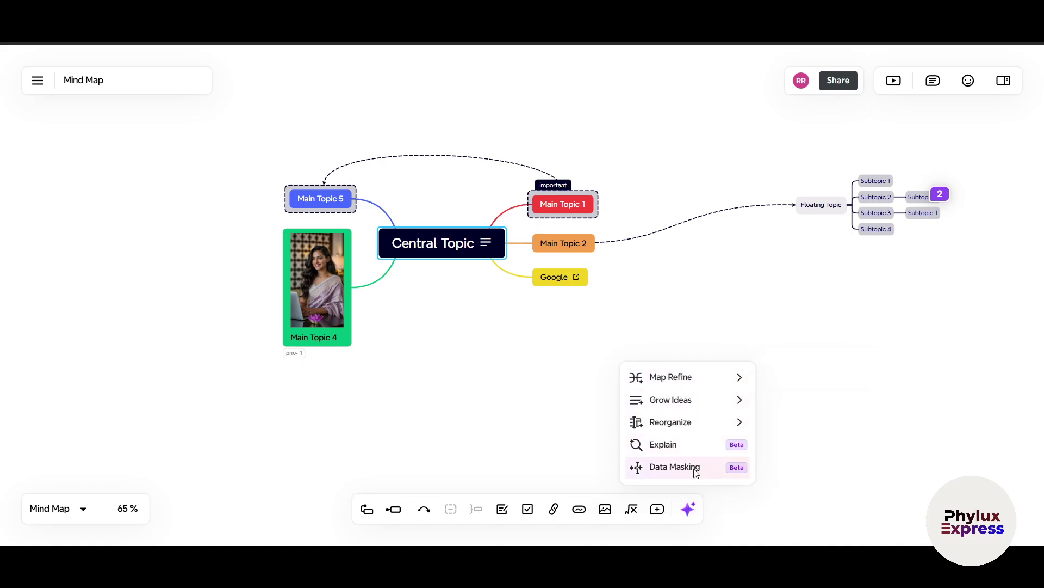
left_click(691, 452)
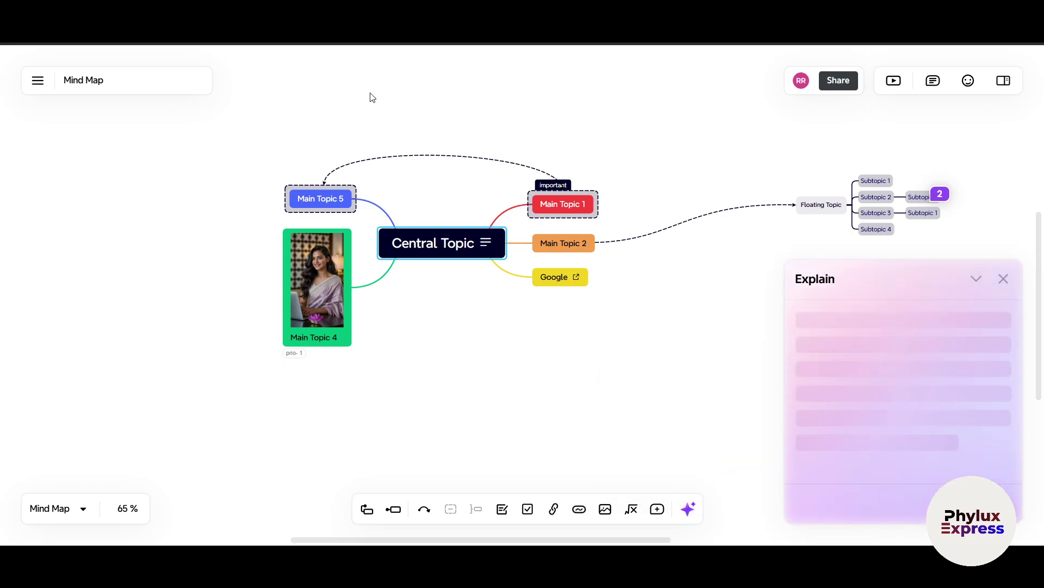
scroll(540, 334, "right", 3)
scroll(476, 296, "down", 5)
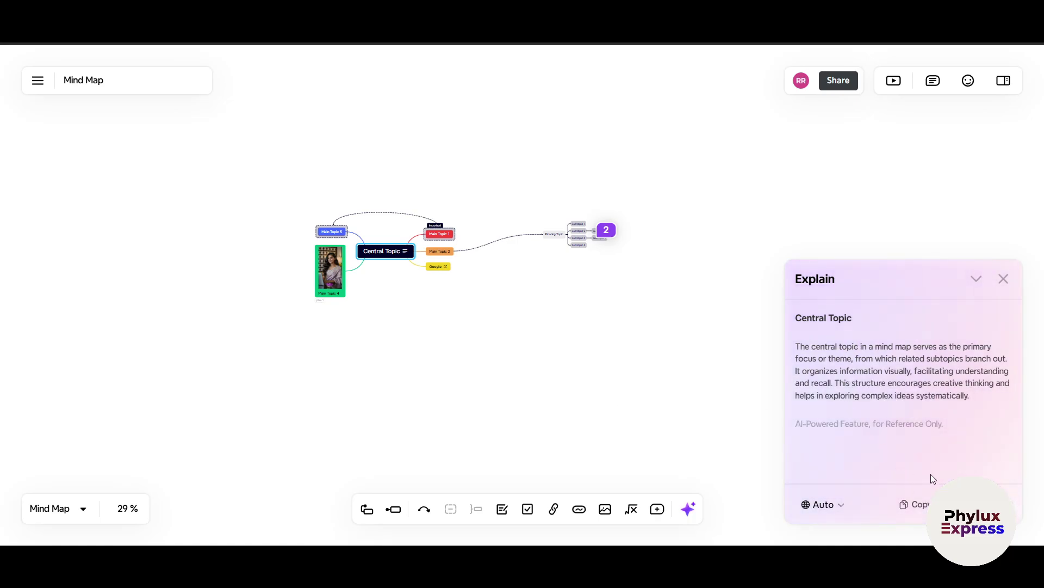
left_click(1003, 279)
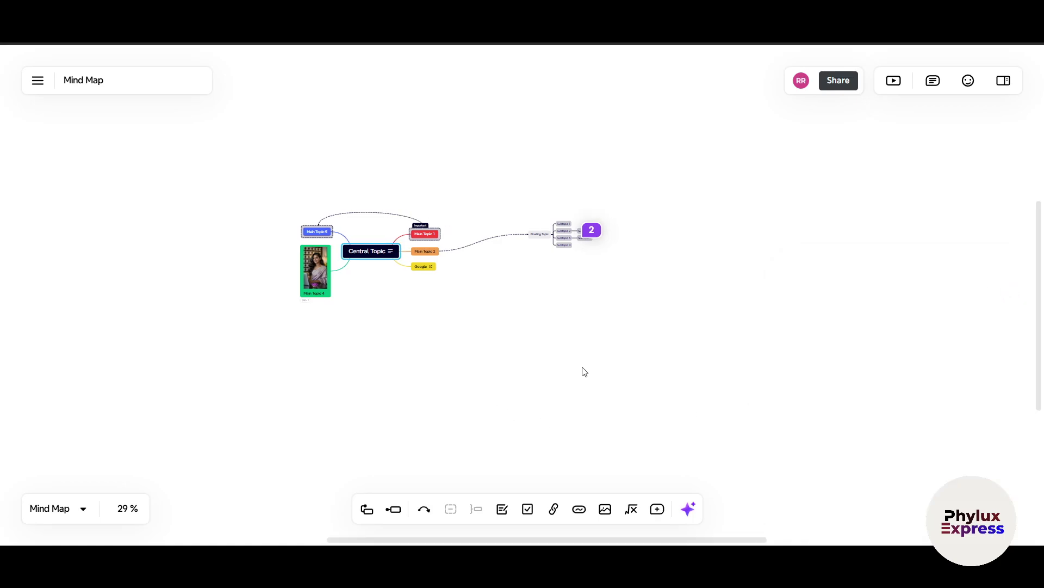
scroll(576, 299, "up", 3)
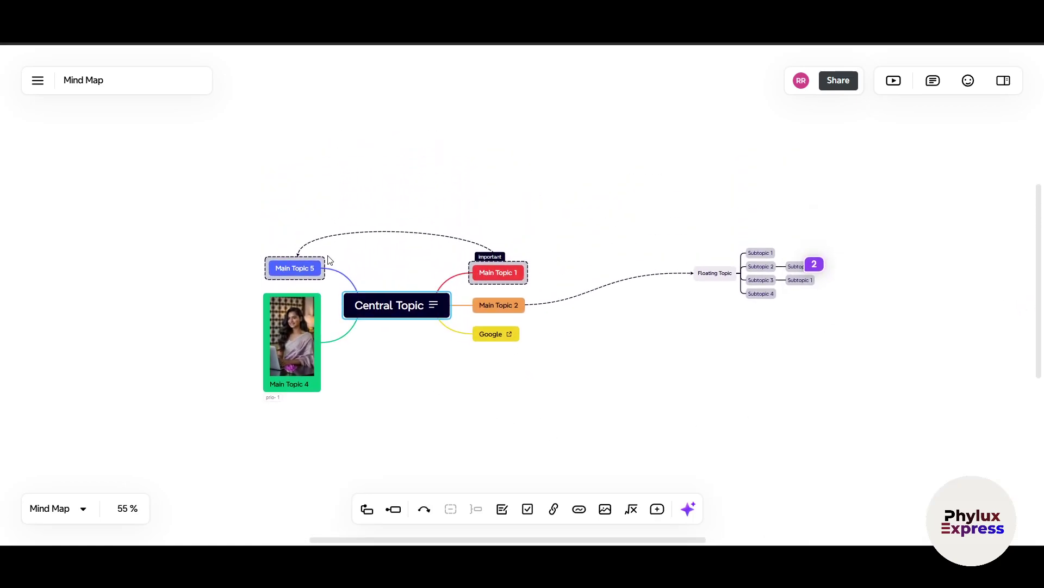
scroll(714, 361, "down", 1)
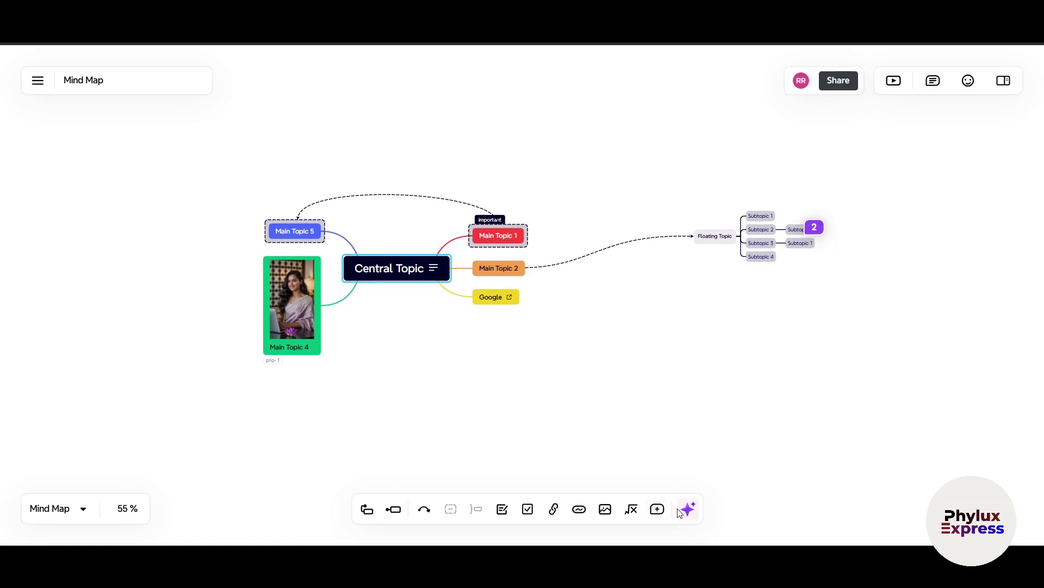
left_click(688, 509)
- Have the AI reorganize the map on demand with 'organise it' and view the result
mouse_move(693, 424)
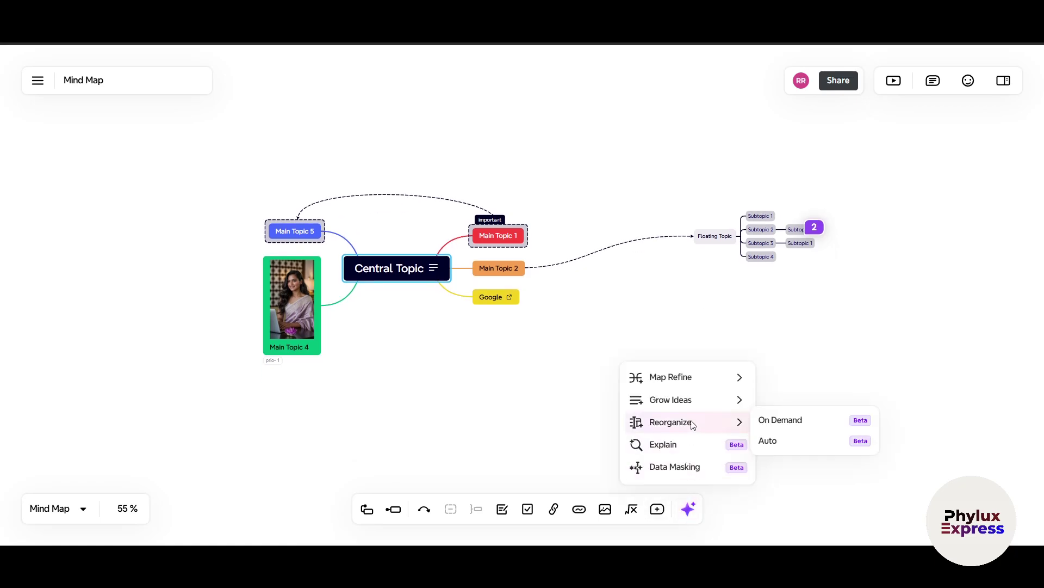
left_click(781, 424)
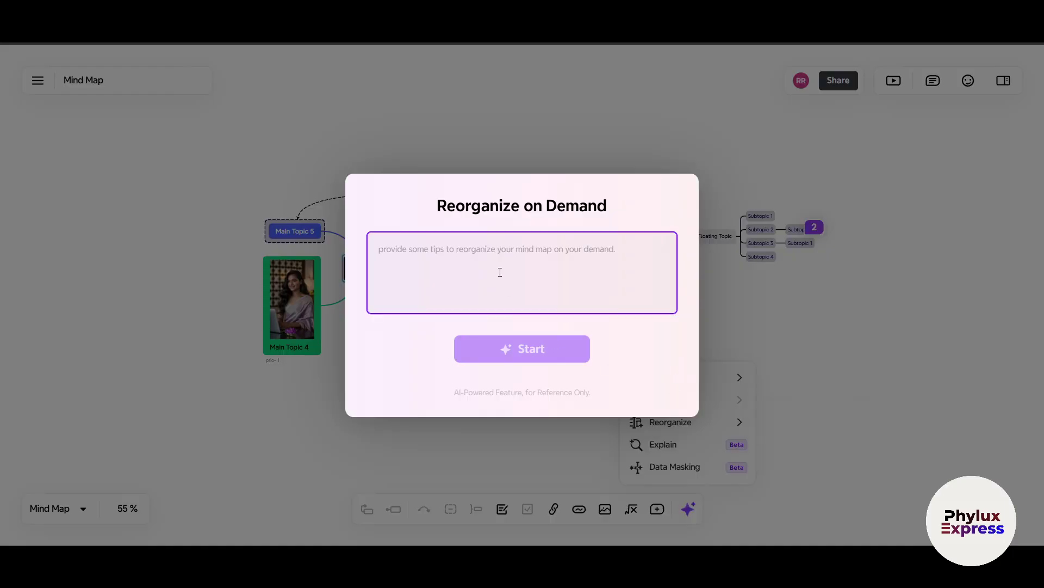
type("organise it")
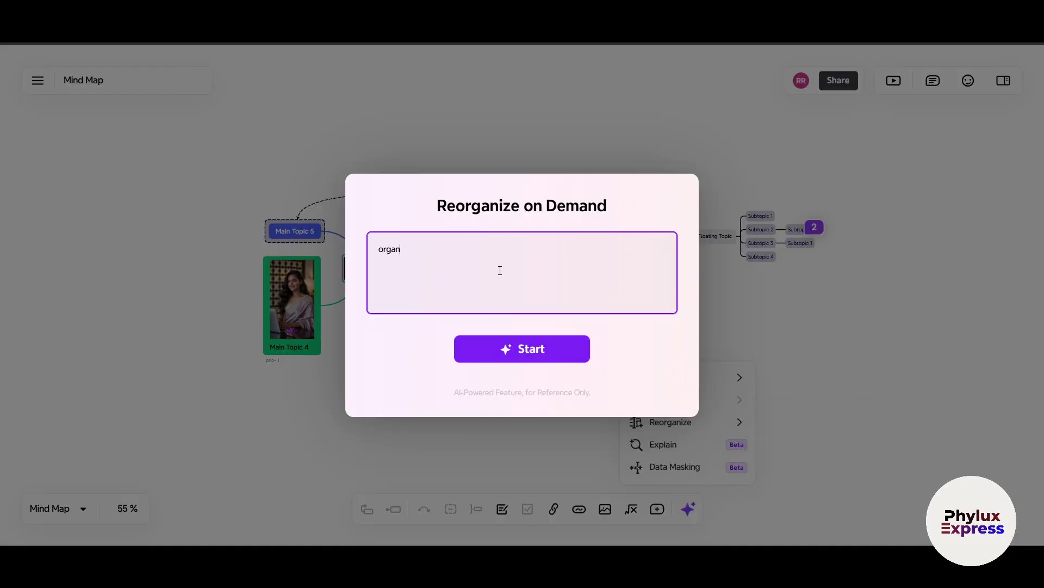
left_click(518, 347)
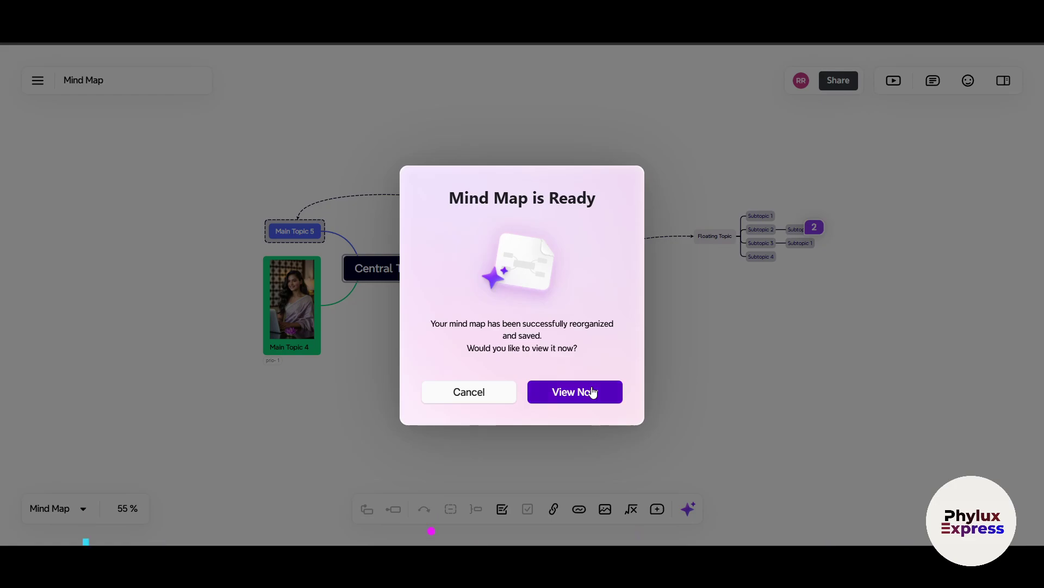
left_click(592, 392)
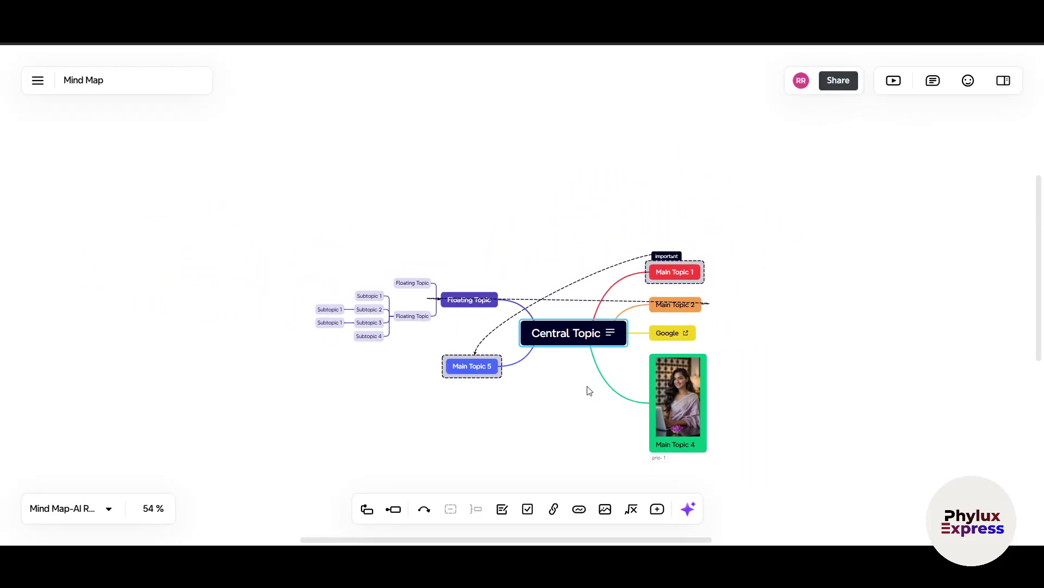
scroll(682, 365, "down", 2)
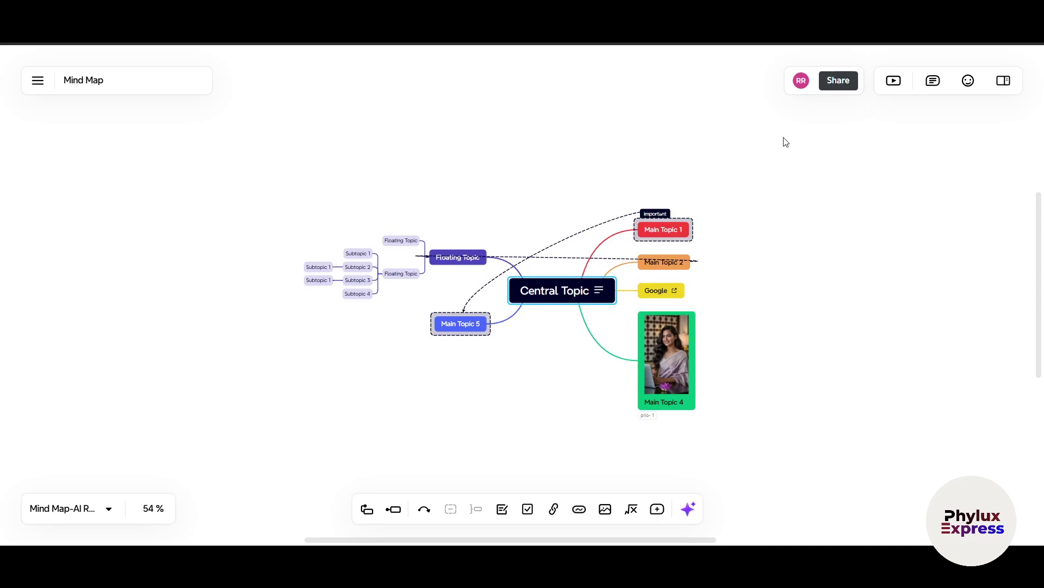
- Briefly look at the AI features list and the file's main menu
left_click(688, 509)
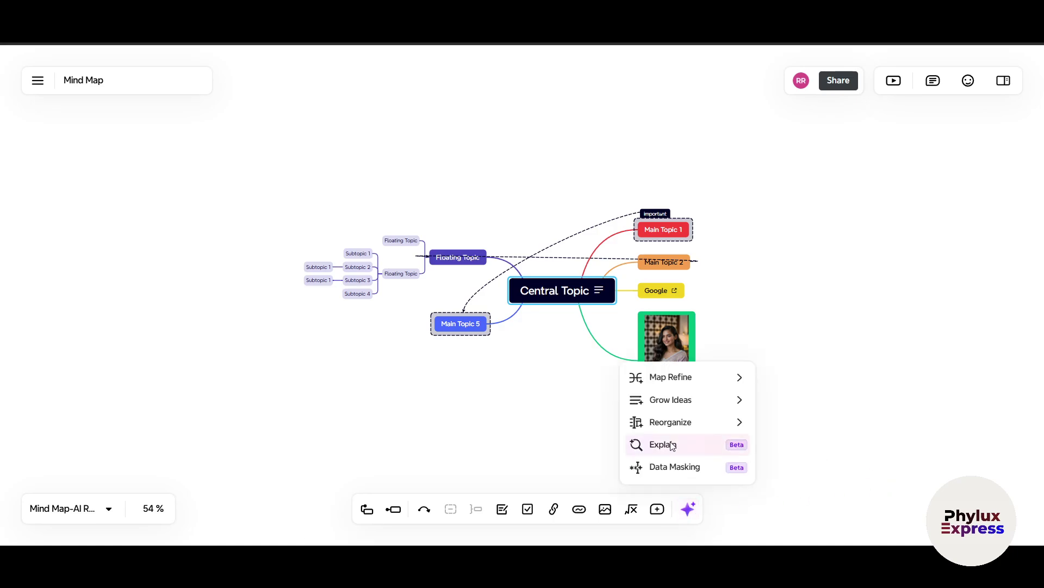
left_click(886, 471)
left_click(885, 472)
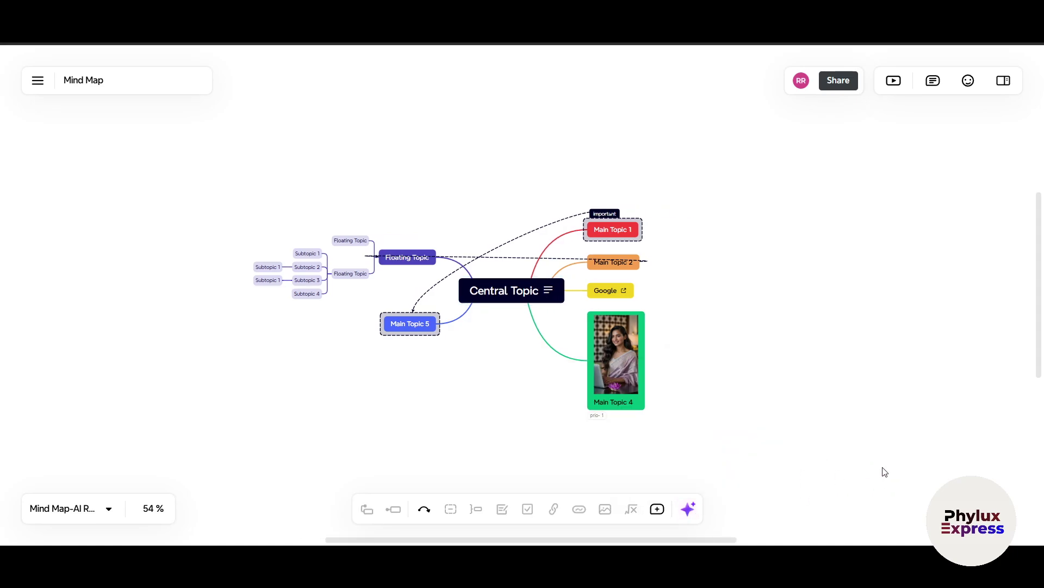
left_click(38, 81)
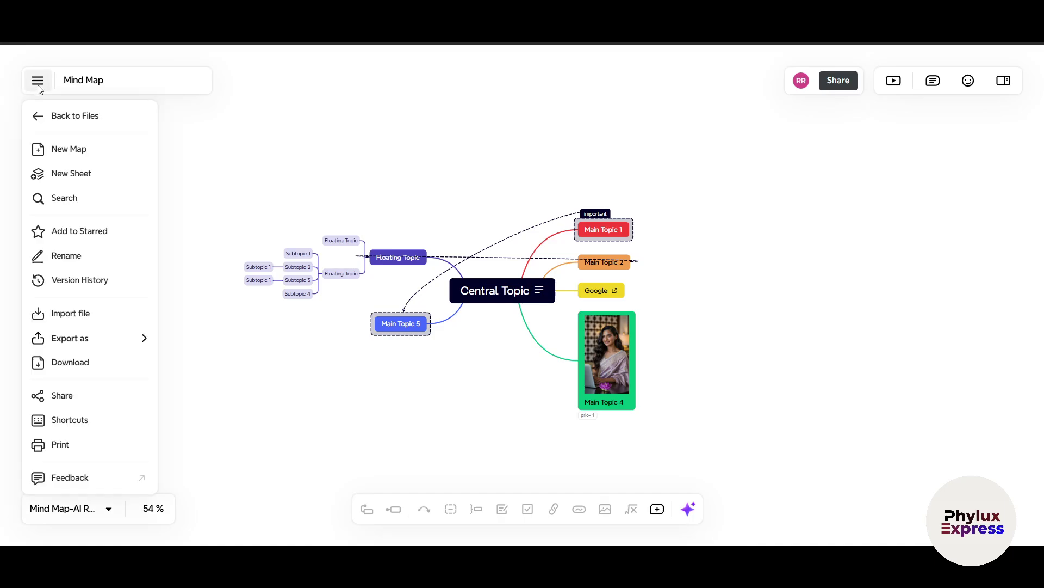
left_click(434, 218)
- Review the Invite and Publish sharing options, copy the map link, and start presenting
left_click(834, 83)
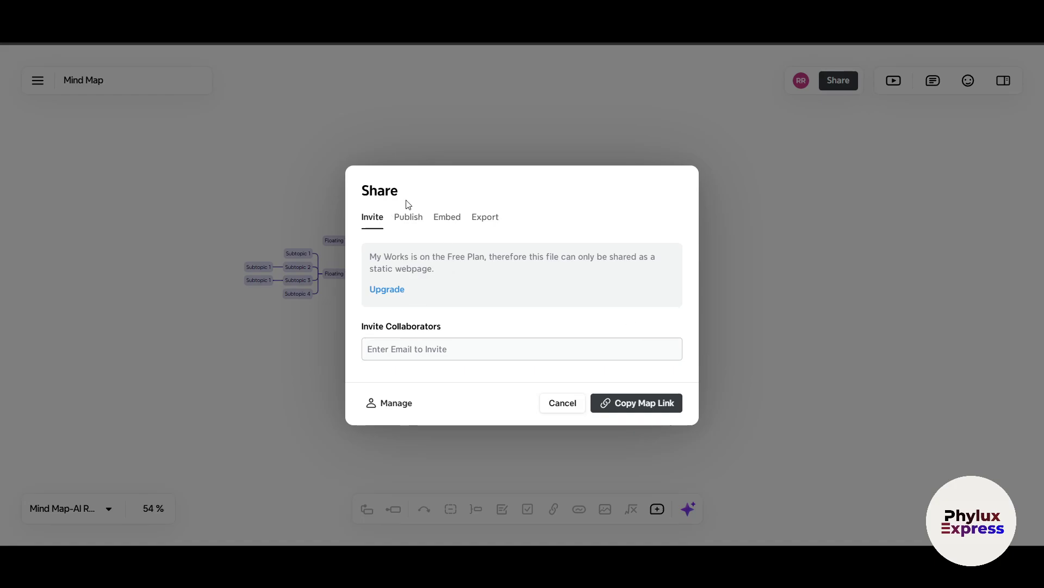
left_click(402, 220)
left_click(873, 377)
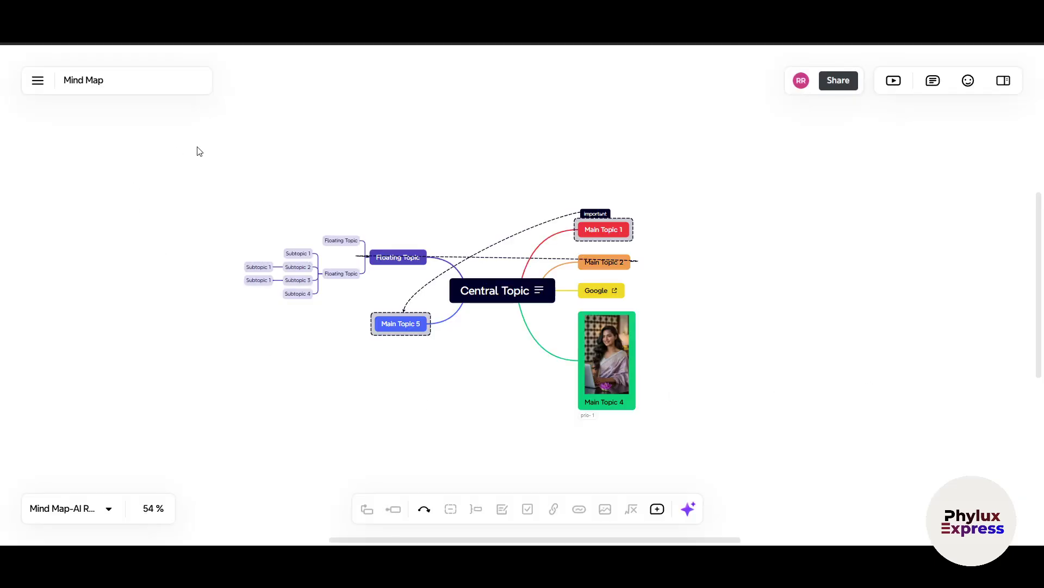
scroll(684, 307, "right", 2)
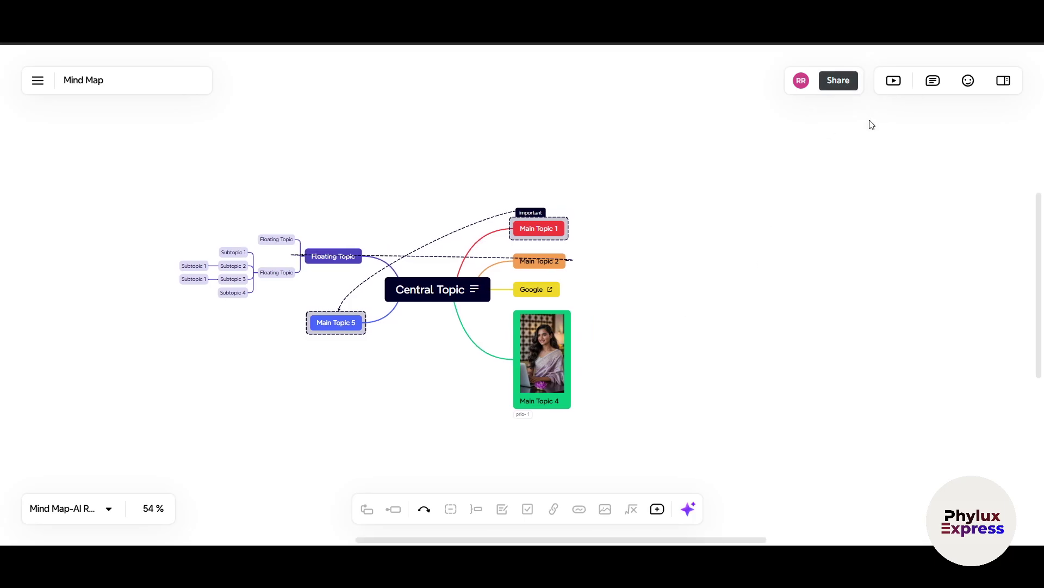
left_click(842, 81)
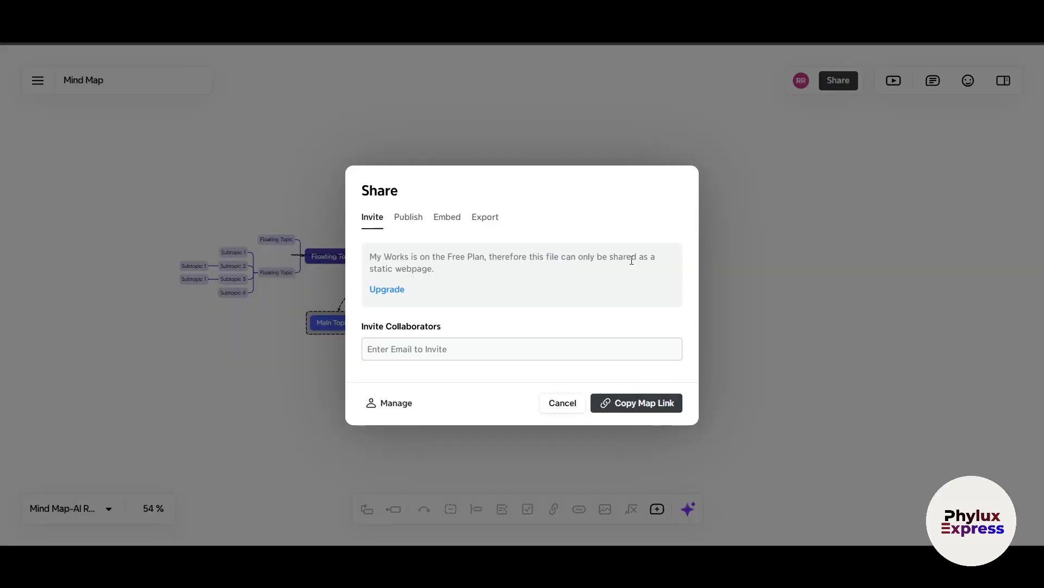
left_click(642, 413)
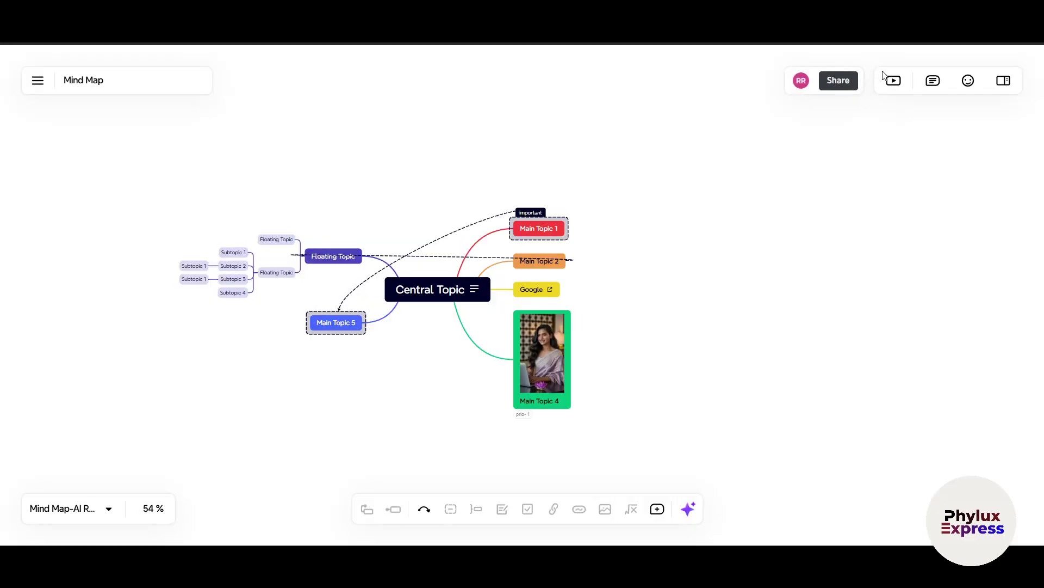
left_click(894, 81)
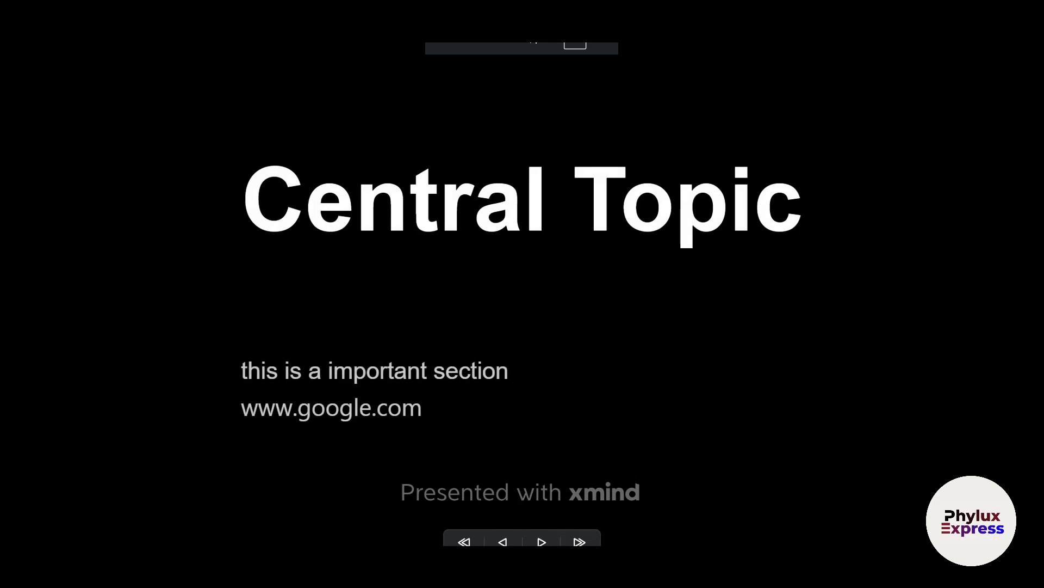
- Advance through the slides to the closing Thank you slide, then press Esc
left_click(541, 542)
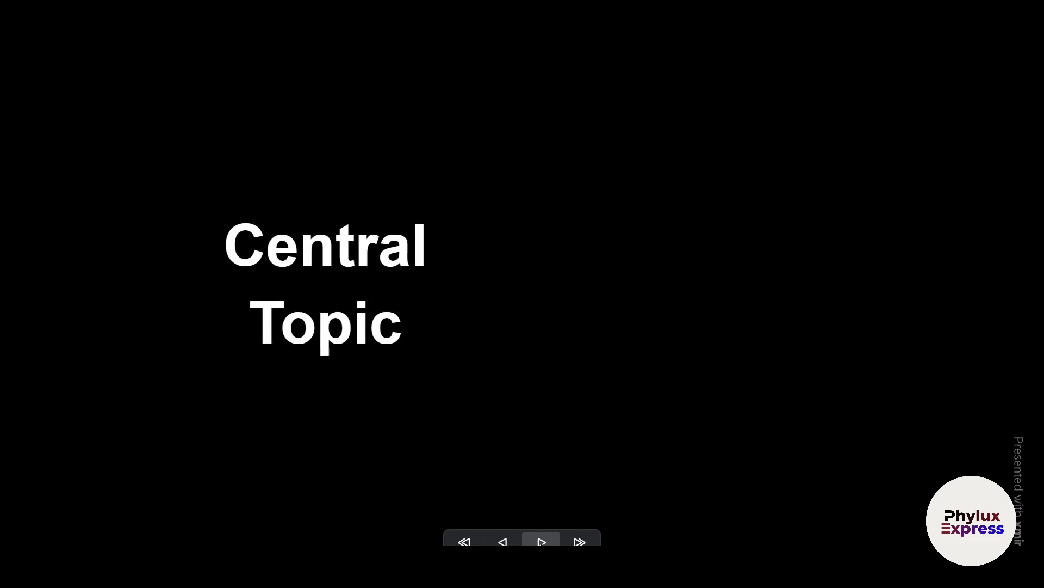
left_click(541, 542)
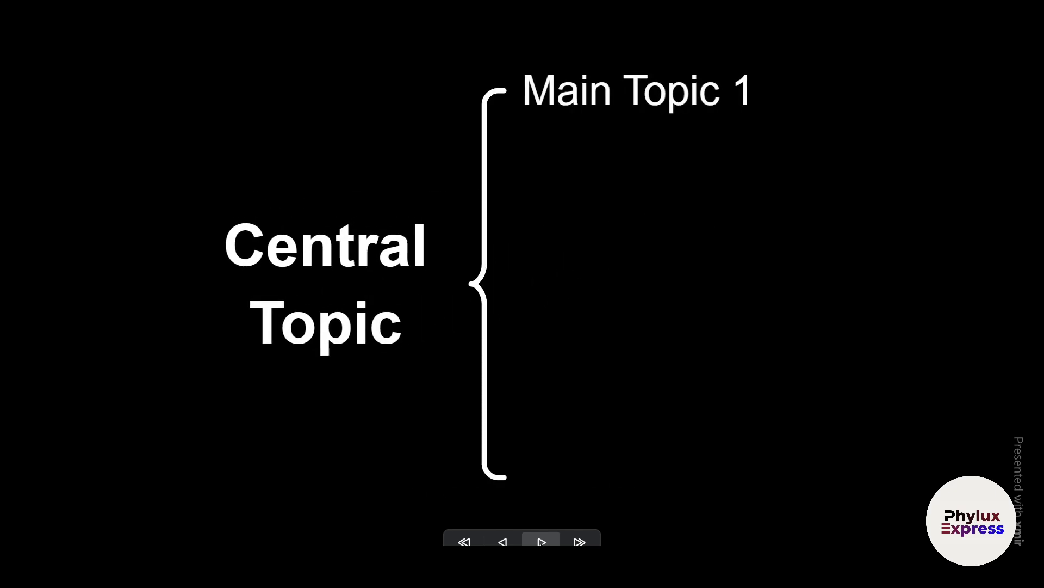
left_click(541, 542)
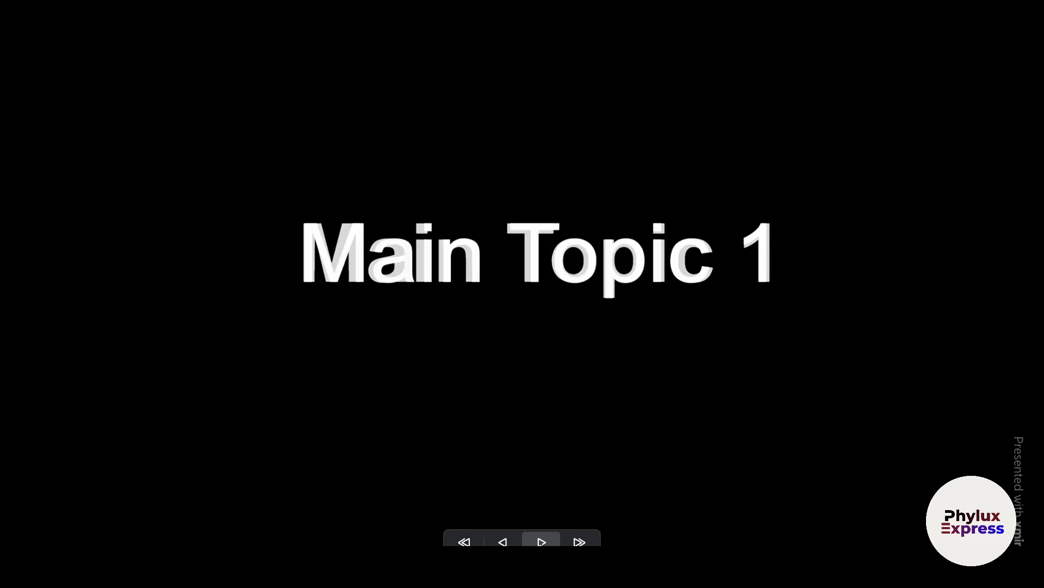
left_click(580, 541)
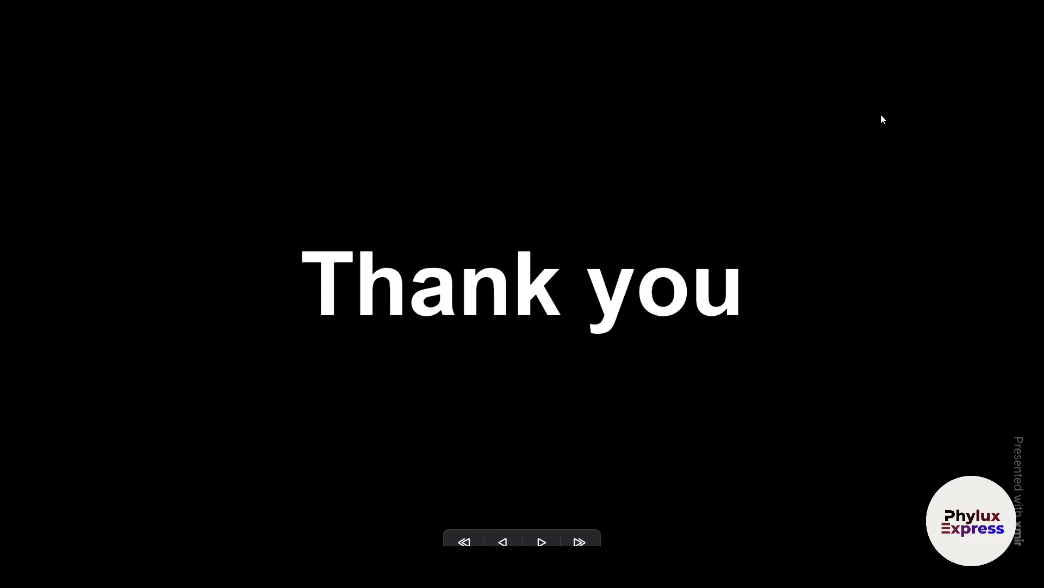
key("Escape")
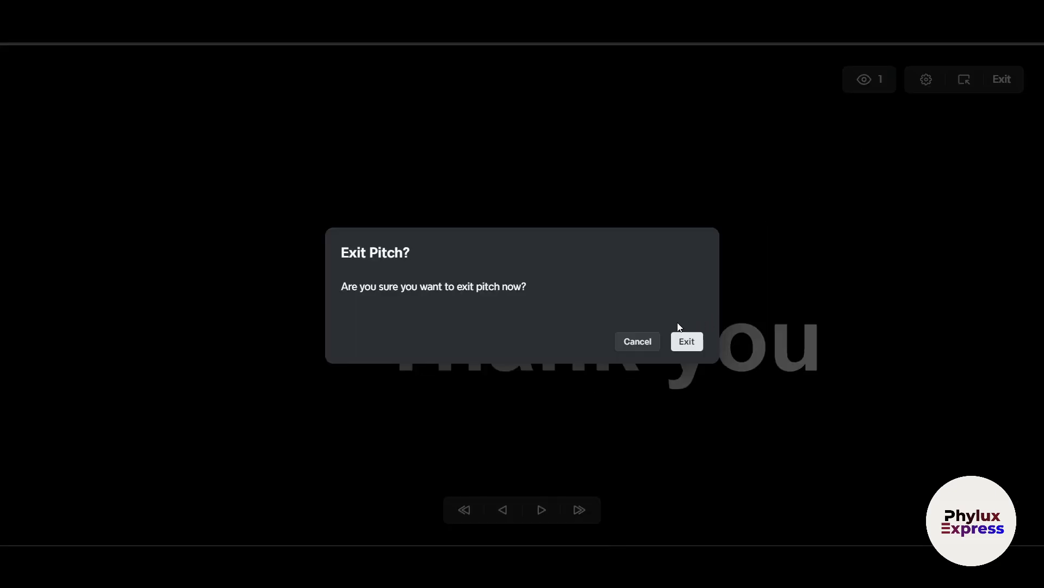
- Exit the presentation, view Floating Topic's comment thread, and open the markers panel
left_click(686, 341)
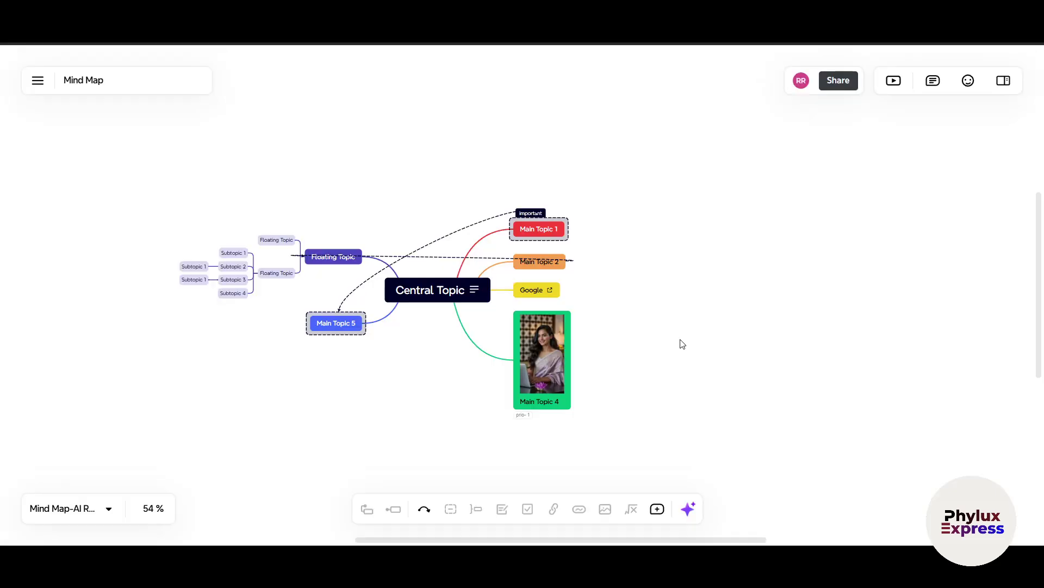
left_click(934, 88)
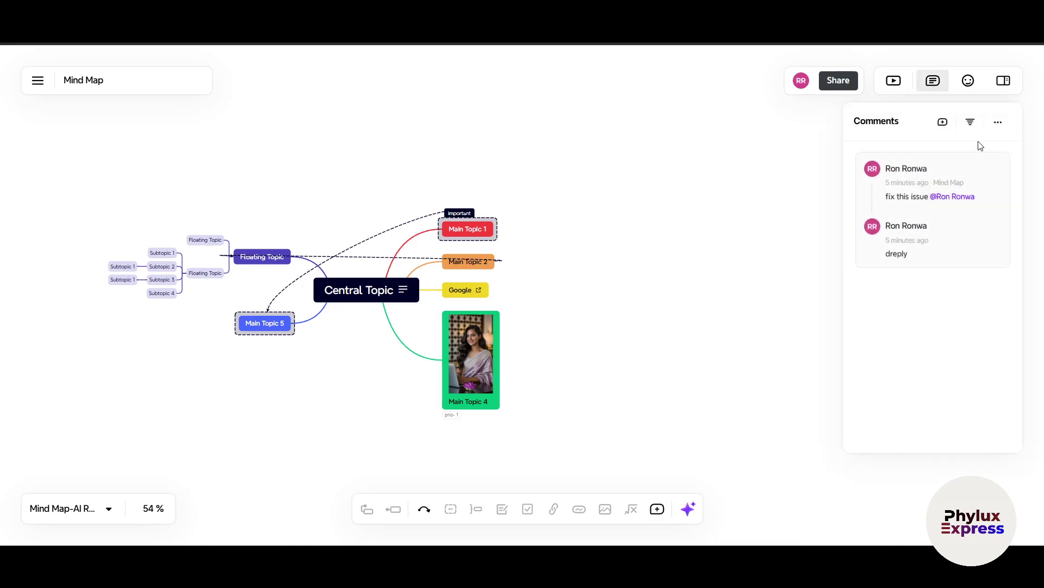
mouse_move(934, 219)
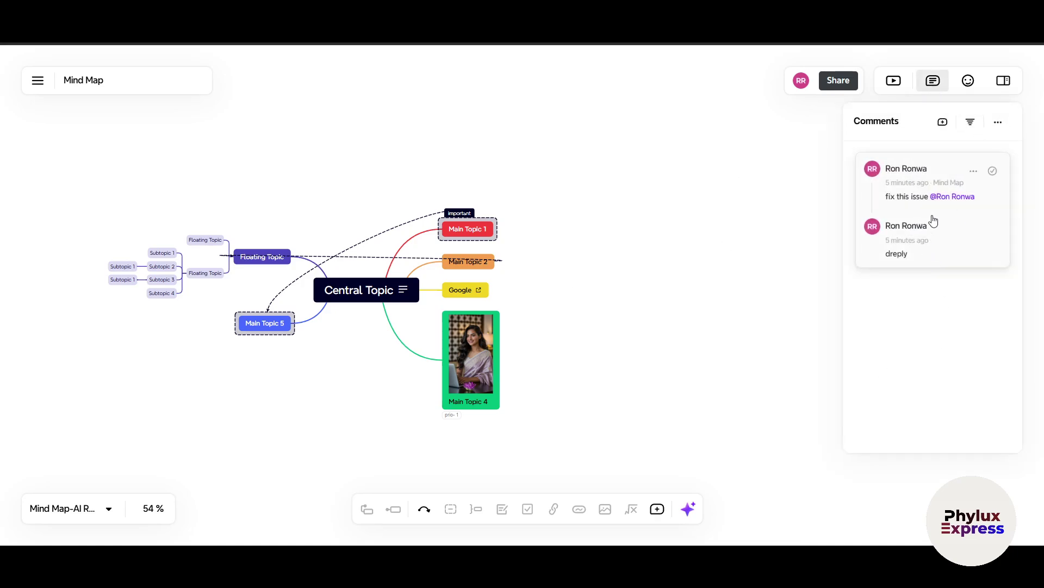
left_click(942, 174)
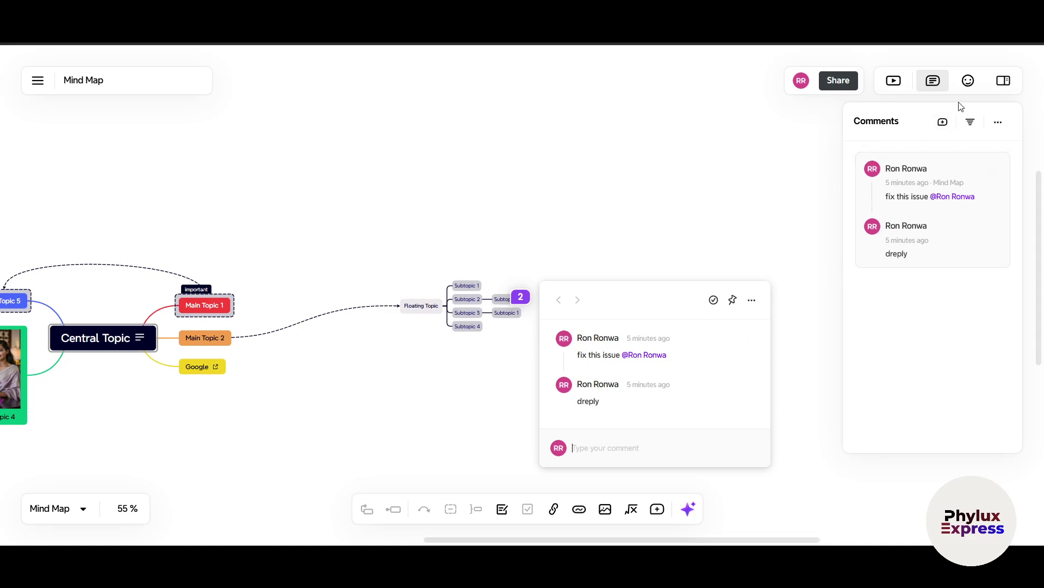
left_click(968, 80)
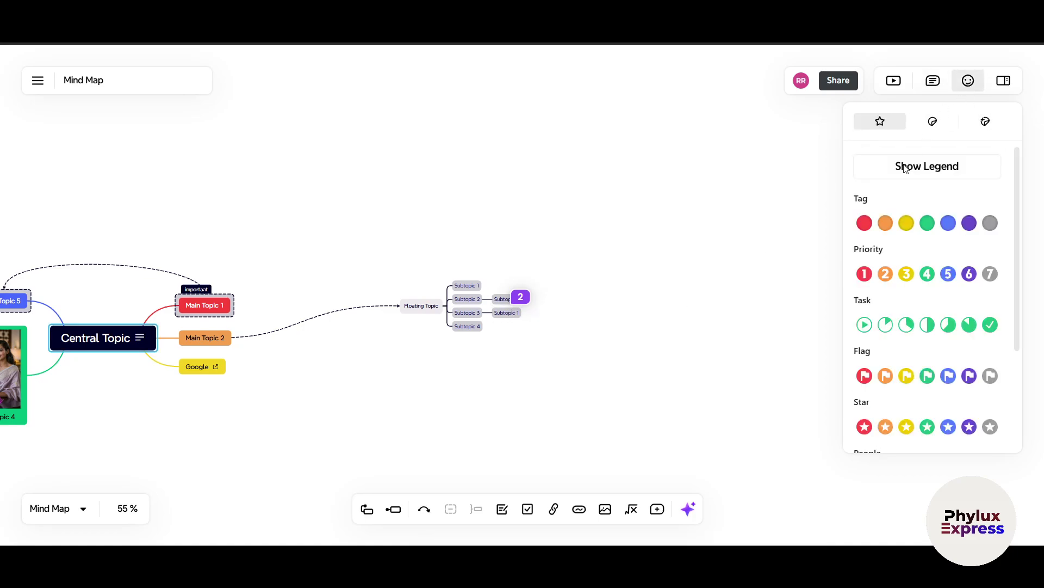
- Add a red tag to Central Topic and priority 4 and half-done markers to Subtopic 3's Subtopic 1
left_click(864, 224)
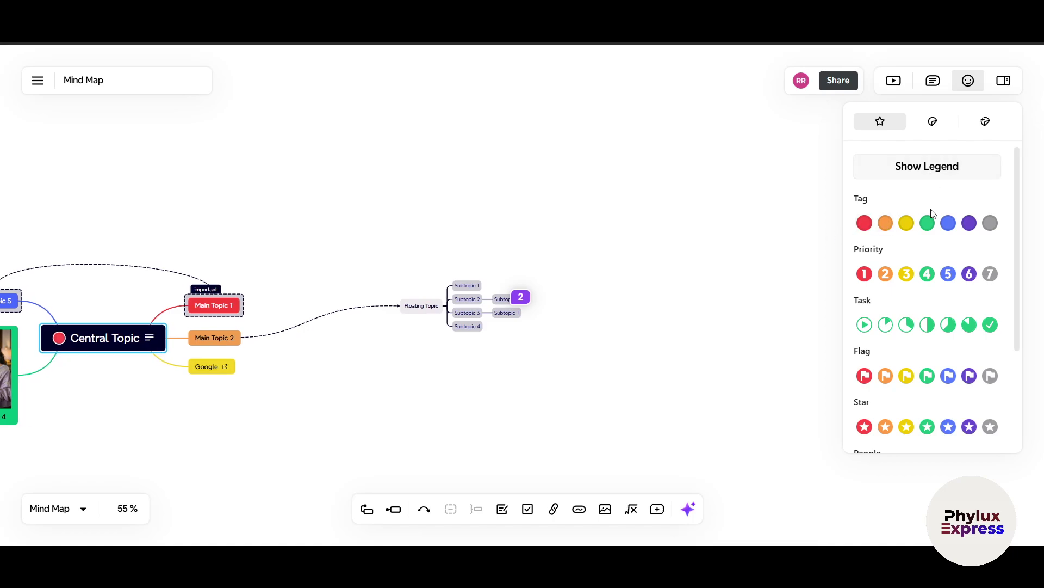
left_click(214, 341)
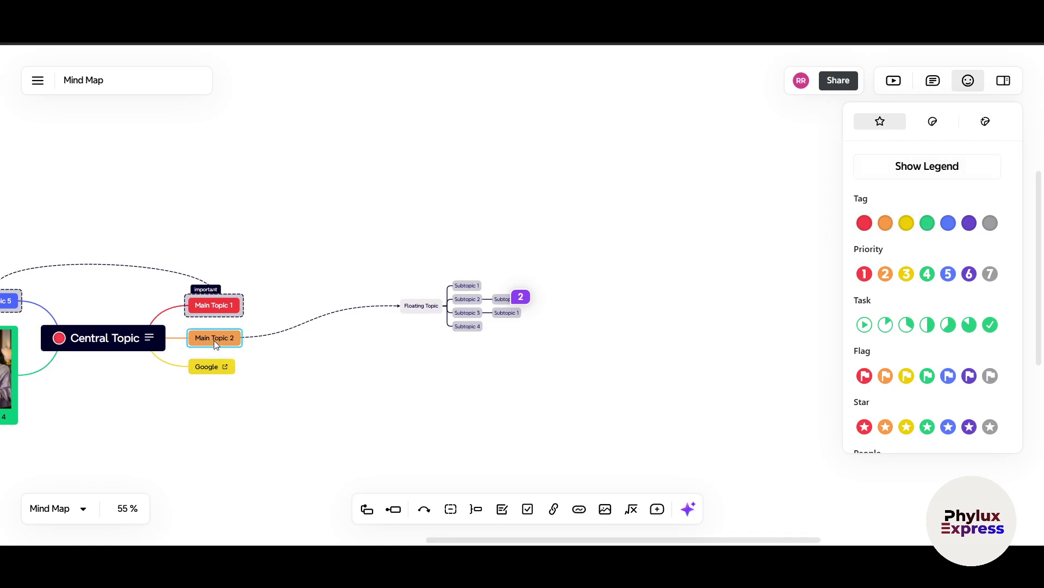
scroll(538, 316, "up", 3)
scroll(519, 305, "up", 5)
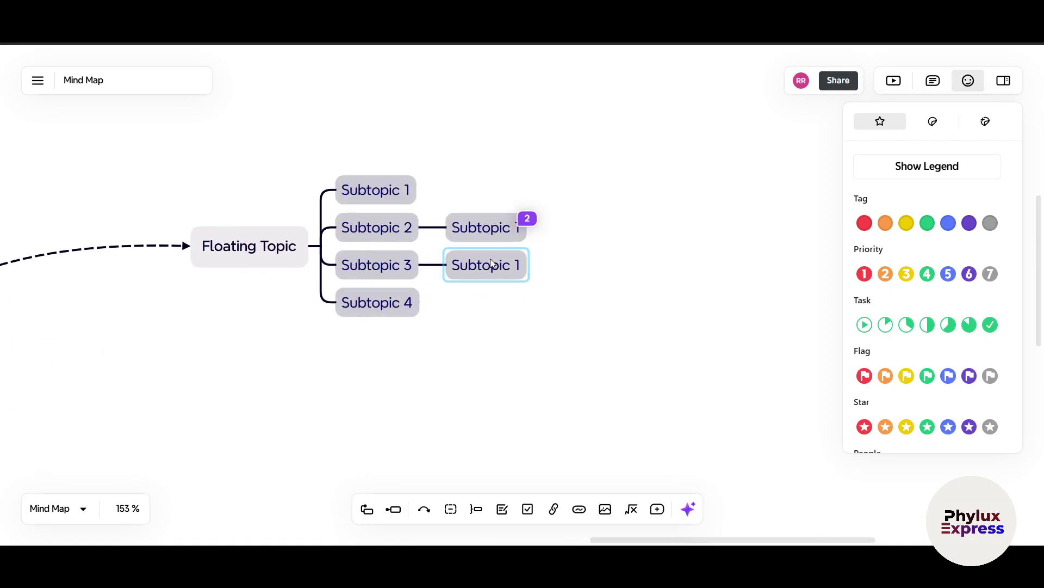
left_click(492, 265)
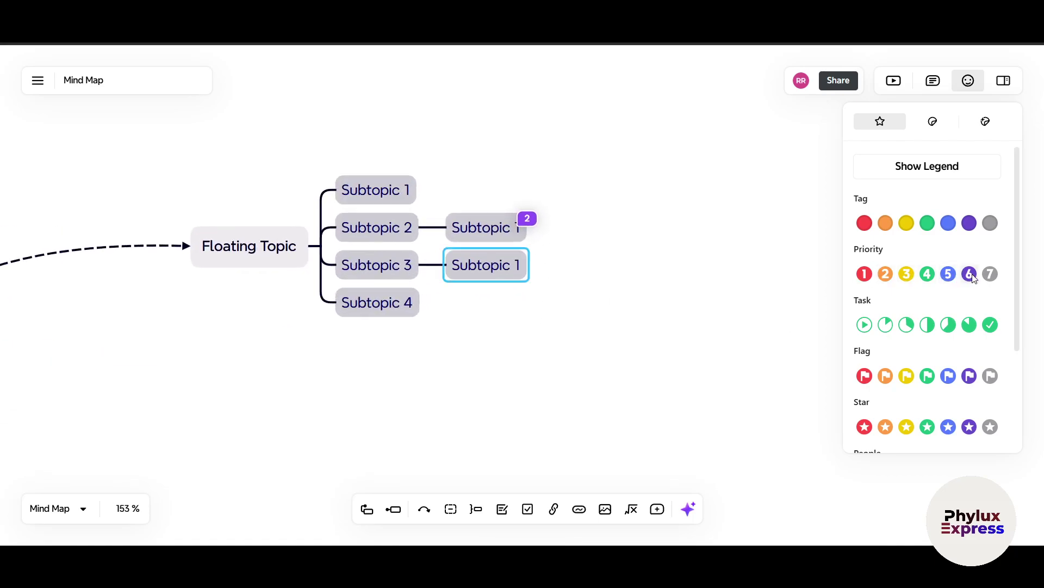
left_click(927, 274)
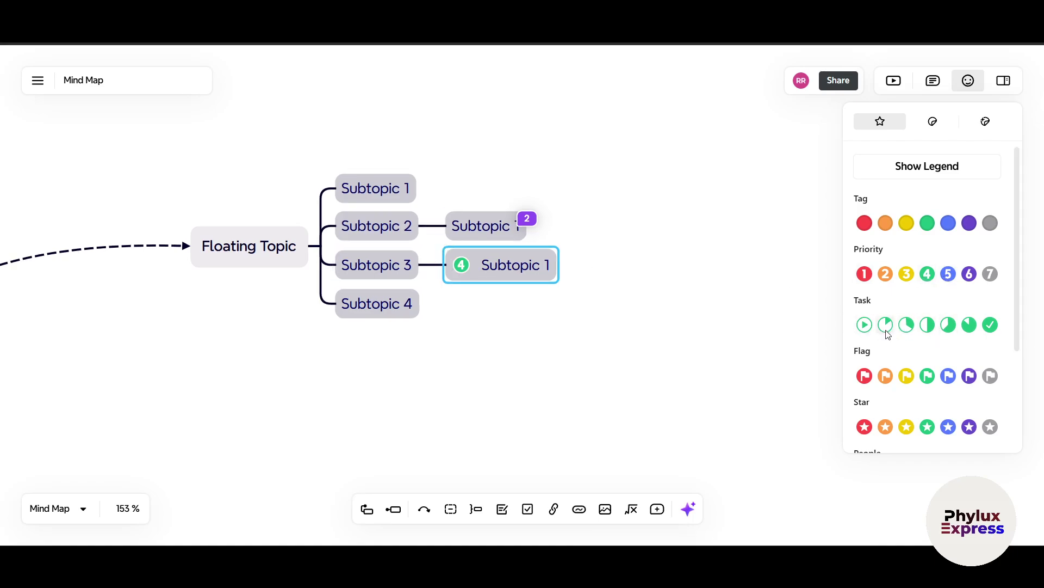
left_click(927, 325)
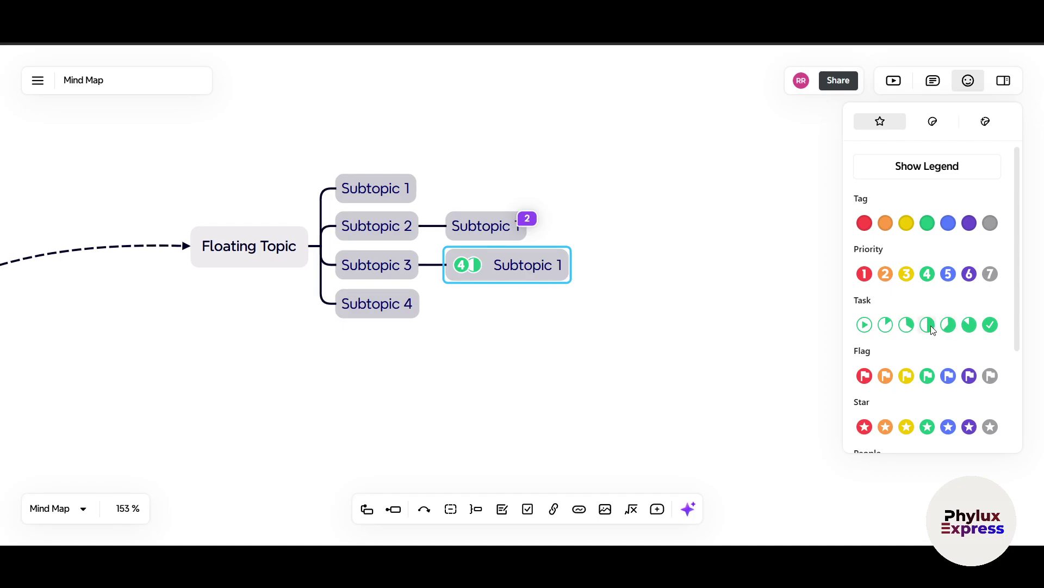
- Give the upper Subtopic 1 beside Subtopic 2 a red flag marker
scroll(925, 372, "down", 3)
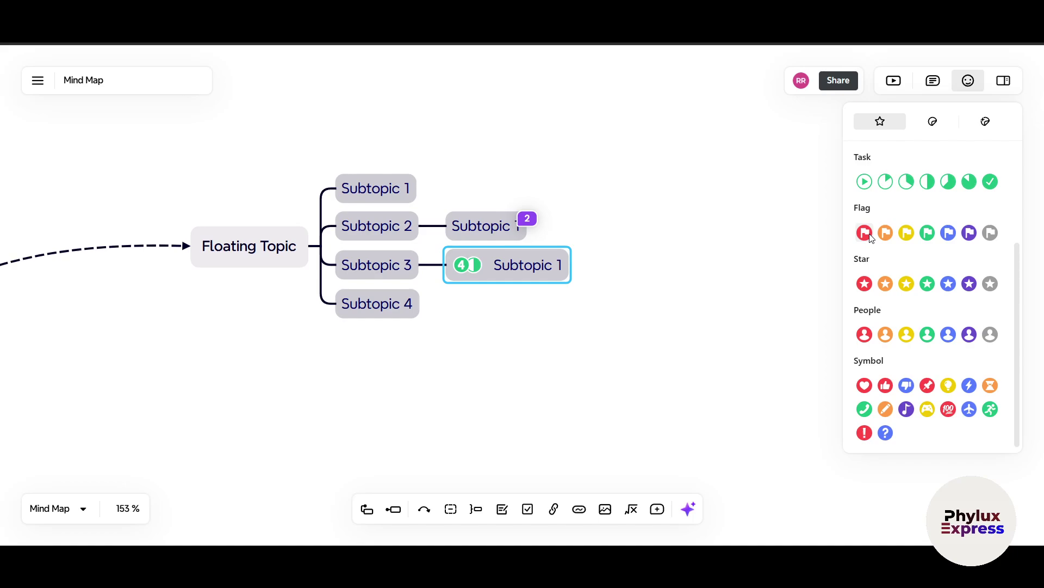
left_click(477, 229)
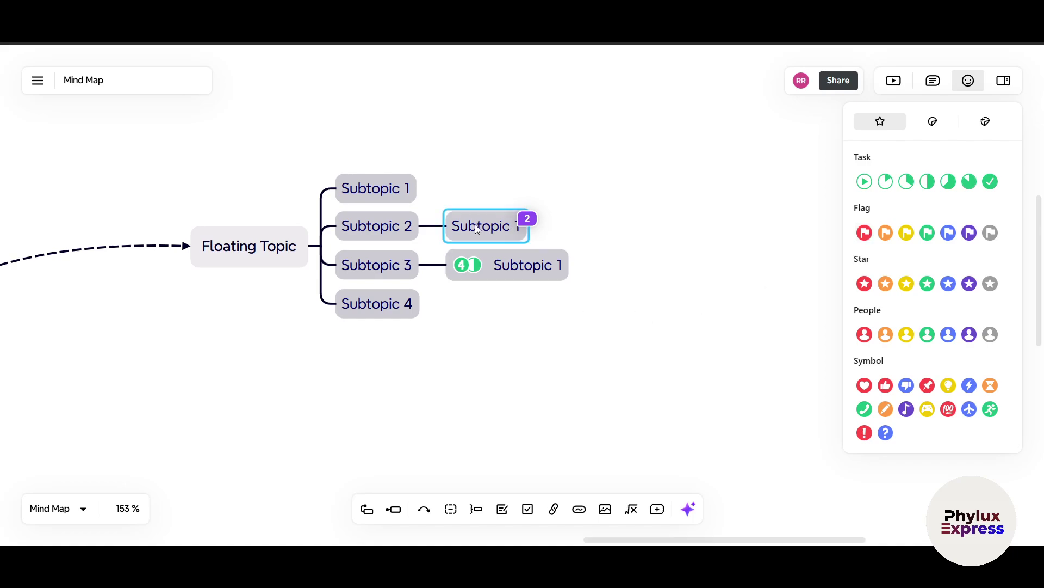
left_click(865, 232)
left_click(481, 345)
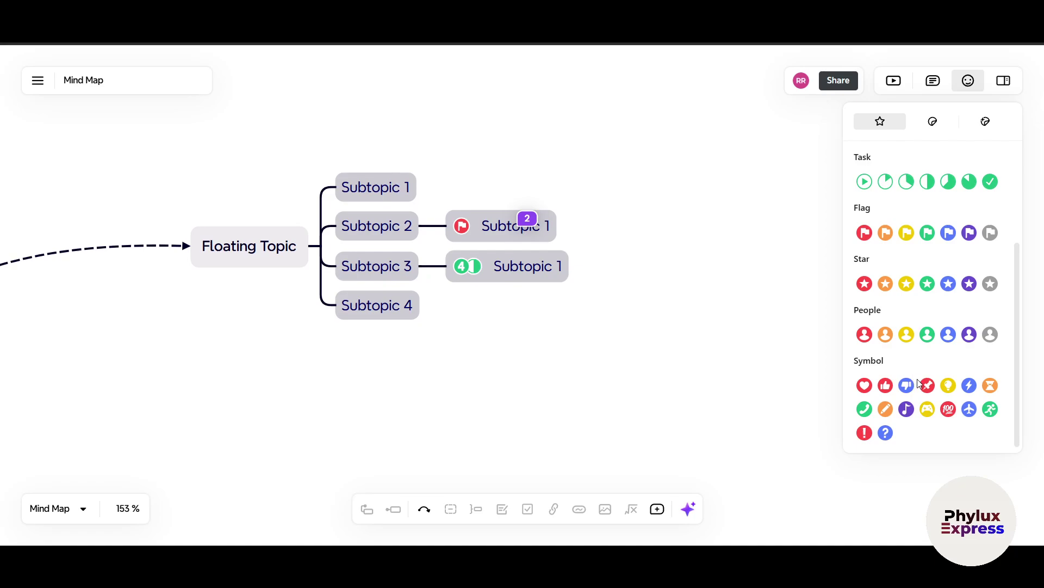
scroll(918, 383, "up", 1)
left_click(1004, 82)
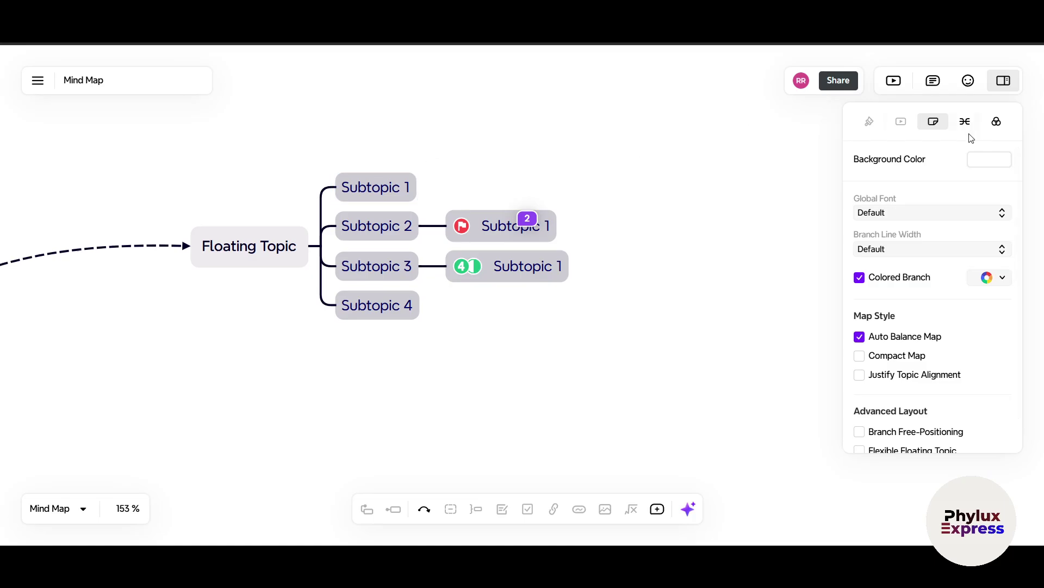
- Try a light blue map background, then set it back to white
left_click(1002, 161)
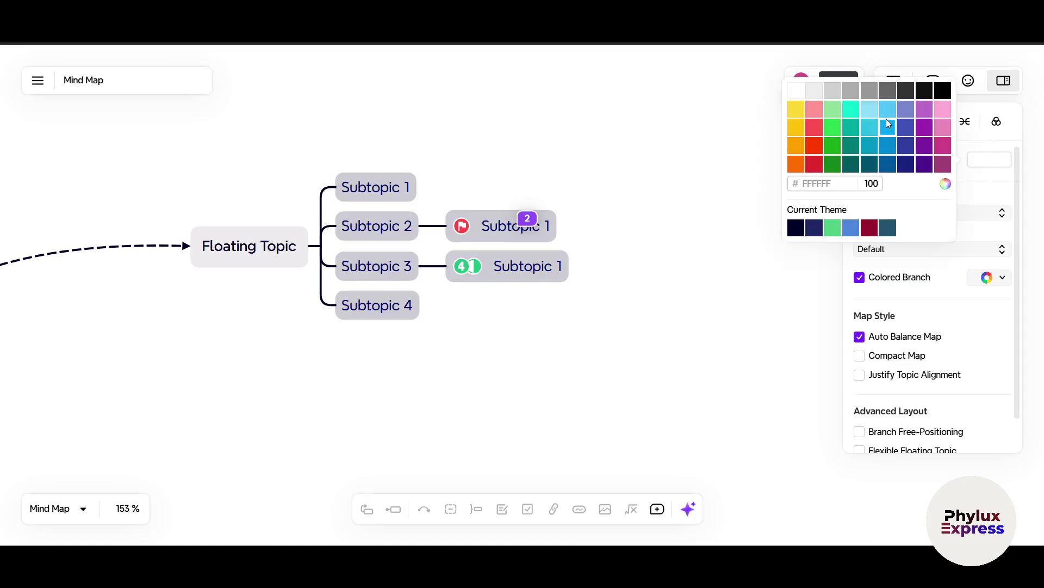
left_click(886, 122)
left_click(984, 159)
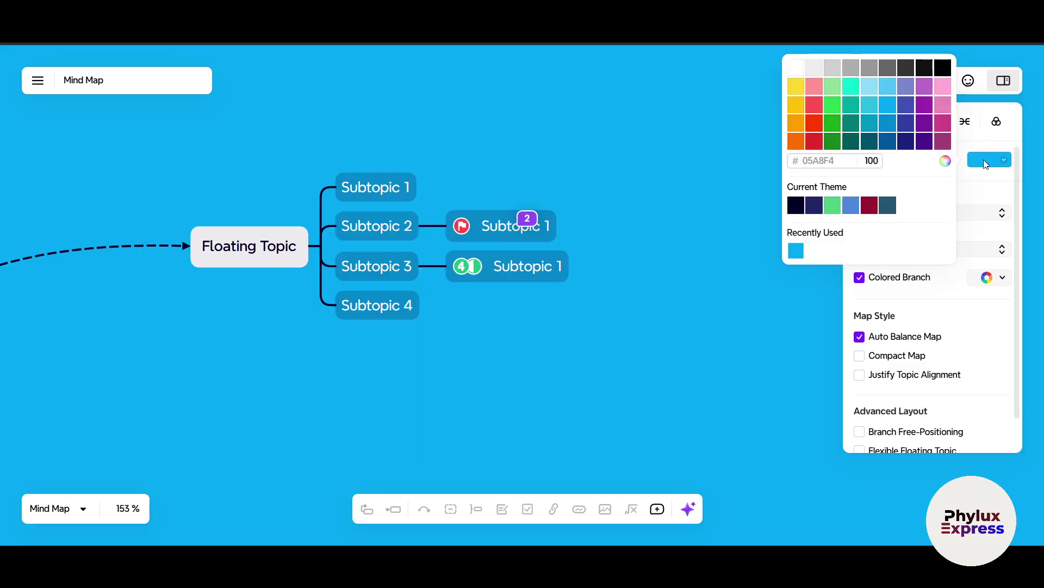
left_click(798, 69)
- Change the branch line width to Bold, then to Thin
left_click(924, 250)
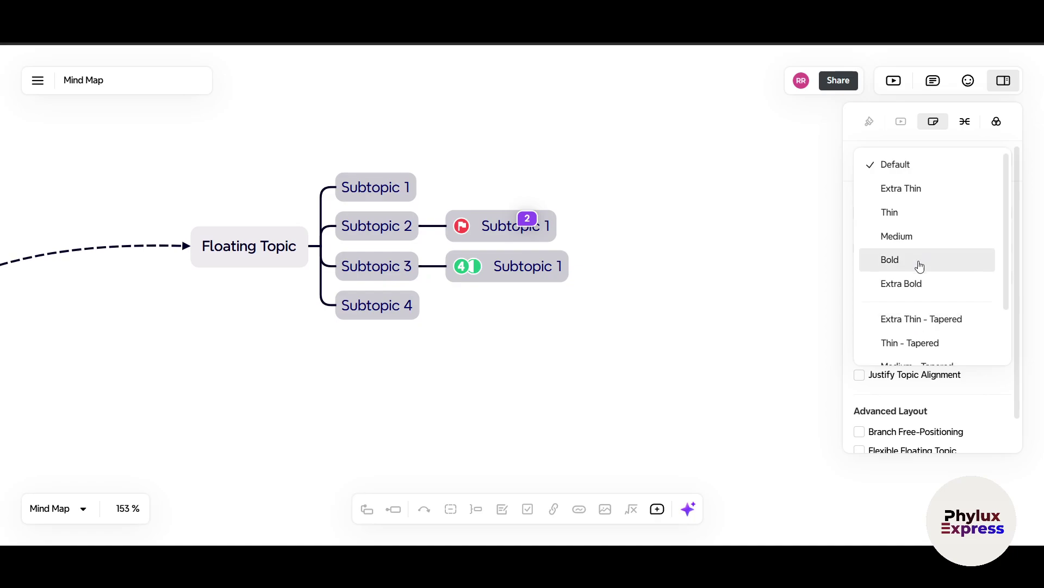
left_click(911, 265)
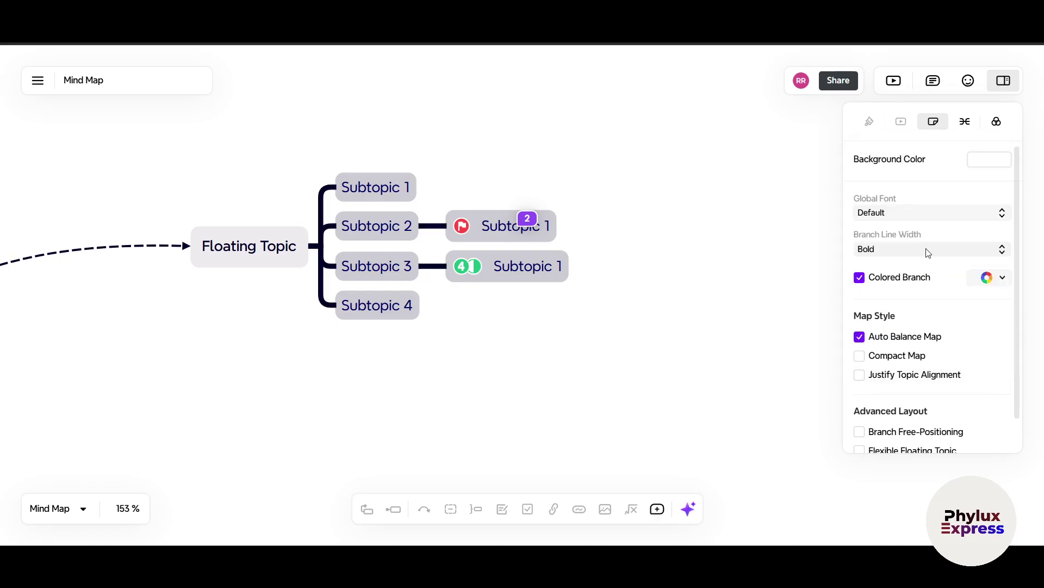
left_click_drag(319, 243, 408, 217)
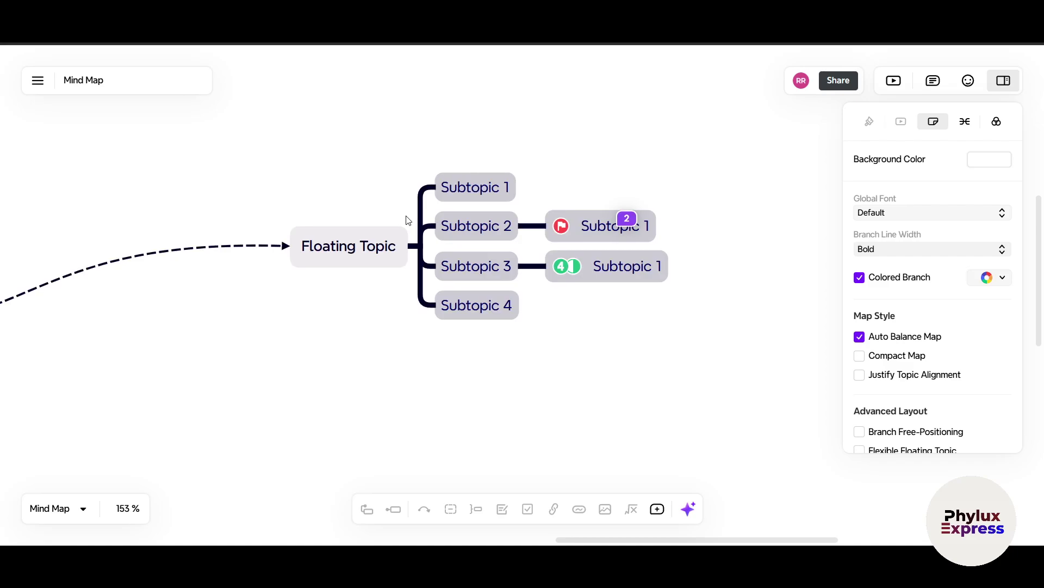
left_click(870, 251)
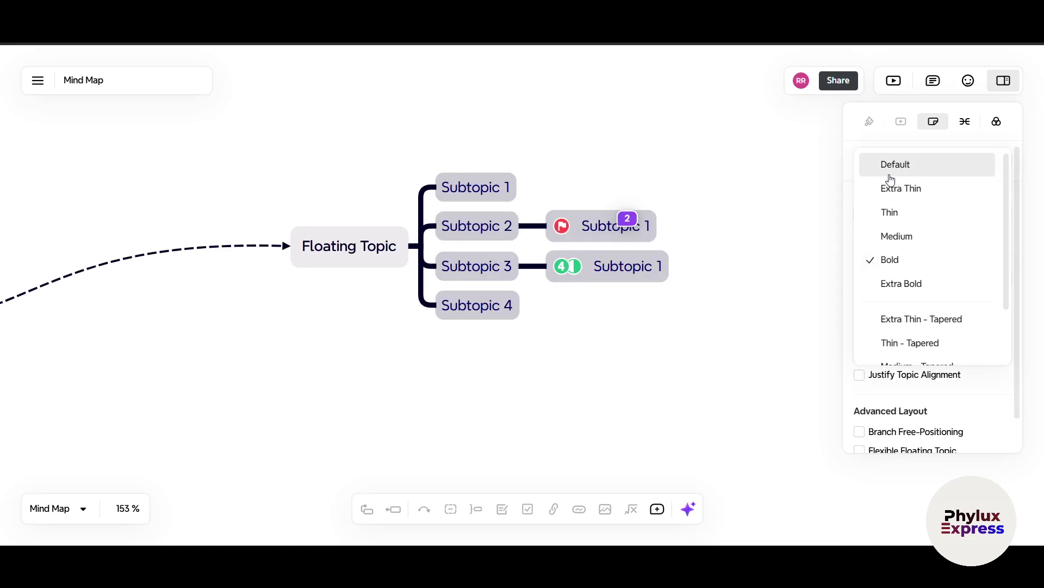
key("Escape")
scroll(907, 325, "down", 1)
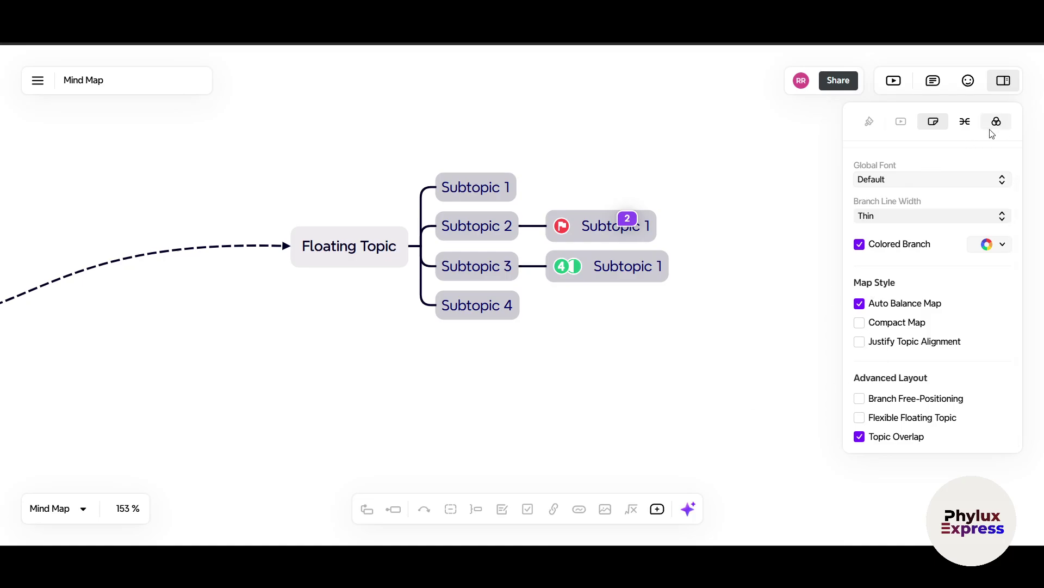
scroll(715, 389, "left", 2)
scroll(667, 341, "down", 6)
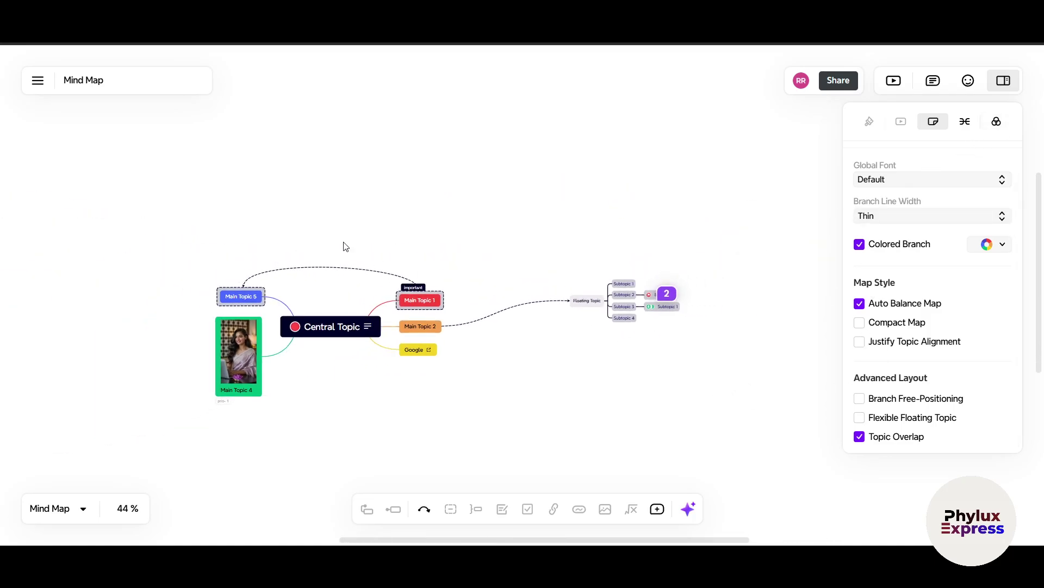
left_click(37, 80)
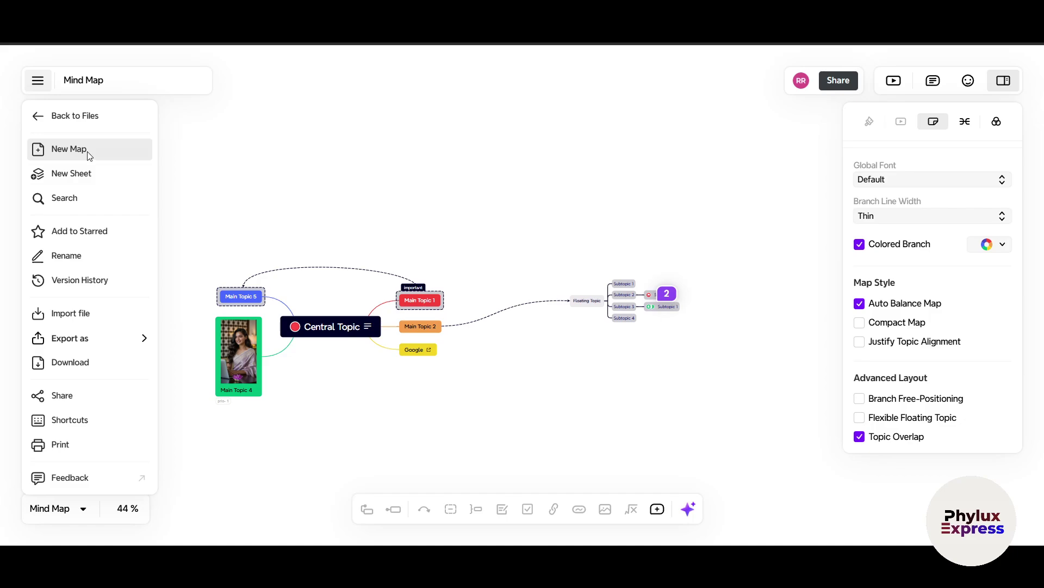
- Add a new sheet, Map 3, with a fresh Central Topic and four main topics
left_click(69, 150)
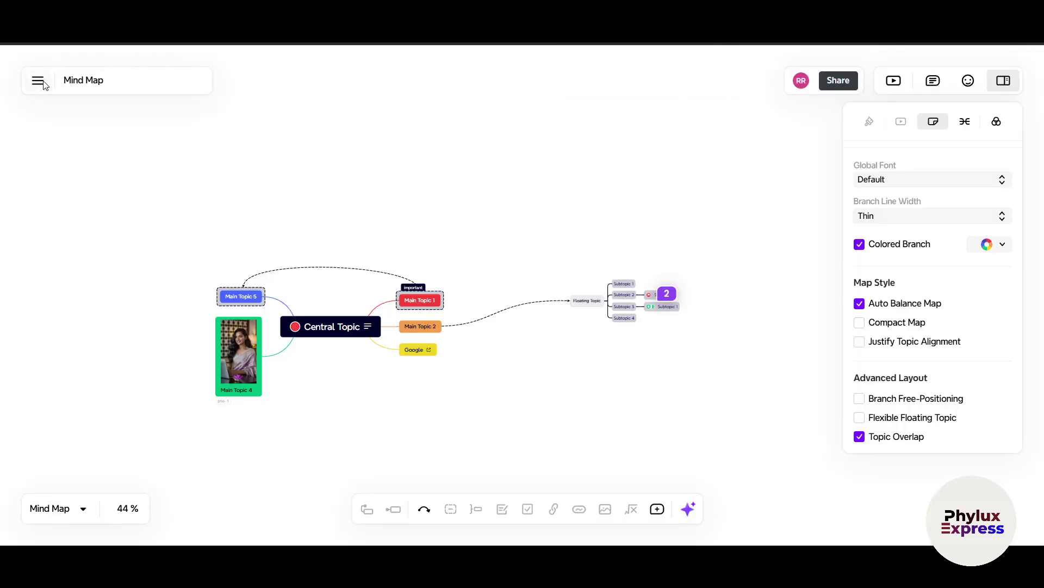
left_click(38, 82)
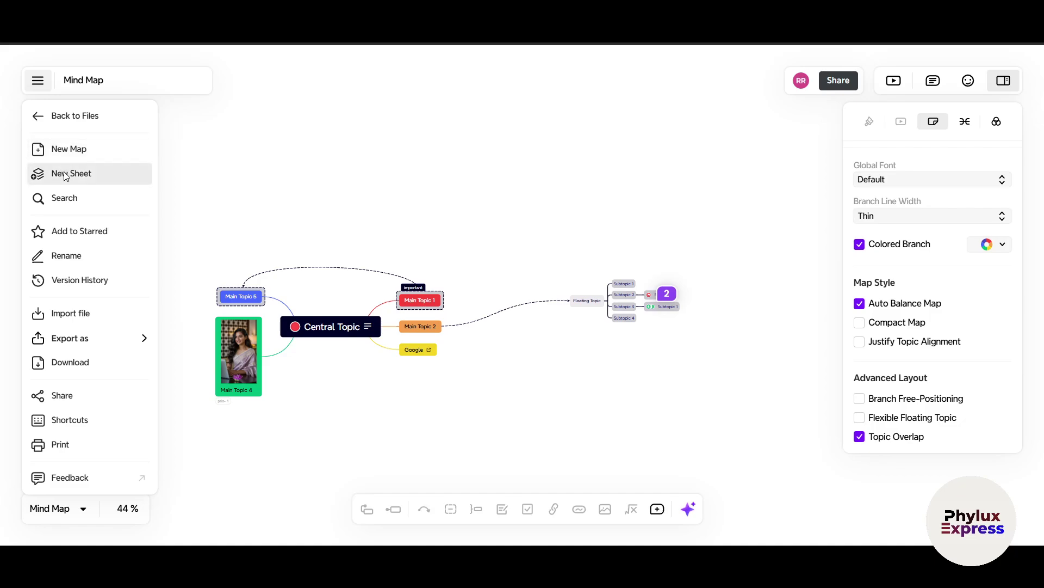
left_click(64, 175)
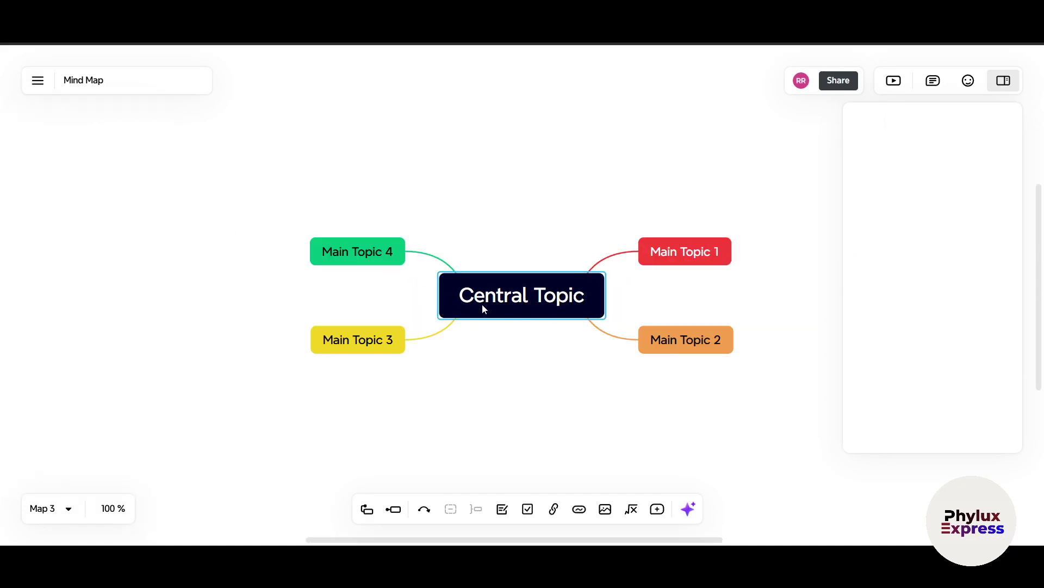
scroll(482, 304, "down", 6)
left_click(730, 164)
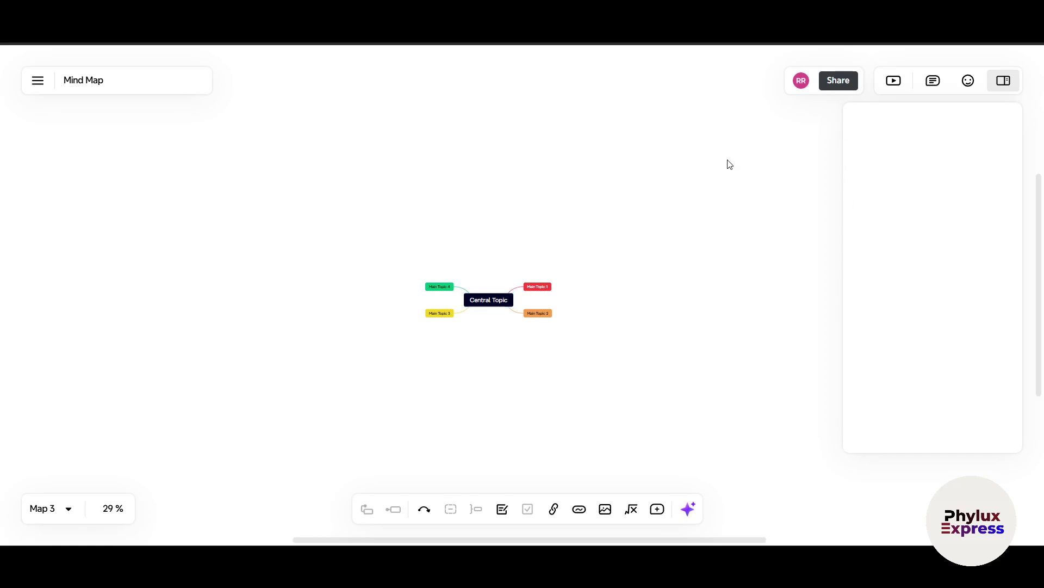
- Adjust the view of Map 3 and hide the map style sidebar
left_click(48, 82)
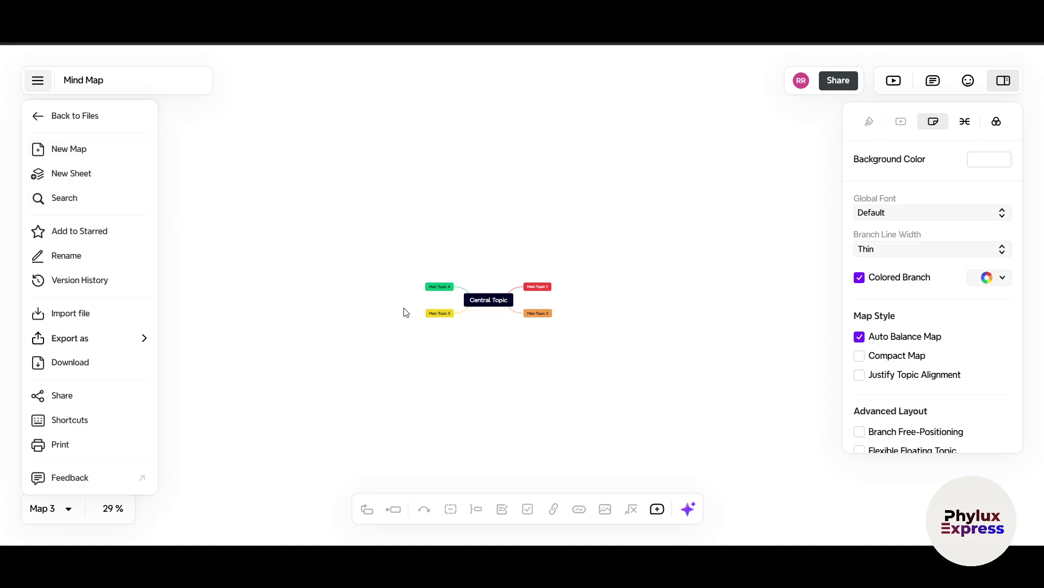
left_click(512, 355)
scroll(513, 354, "right", 5)
scroll(463, 315, "left", 5)
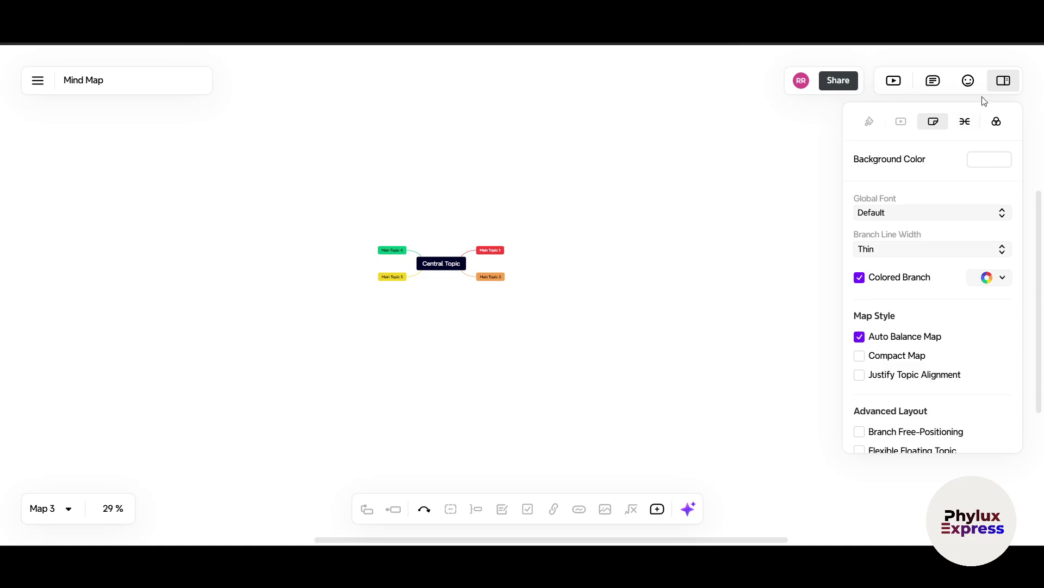
left_click(1003, 82)
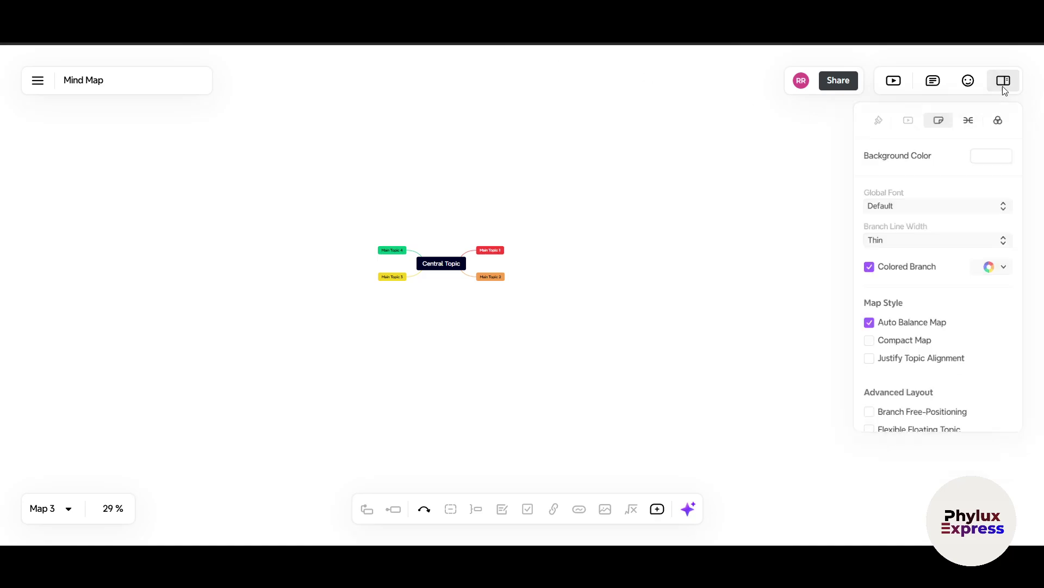
- Go Back to Files to return to the My Works dashboard
left_click(38, 82)
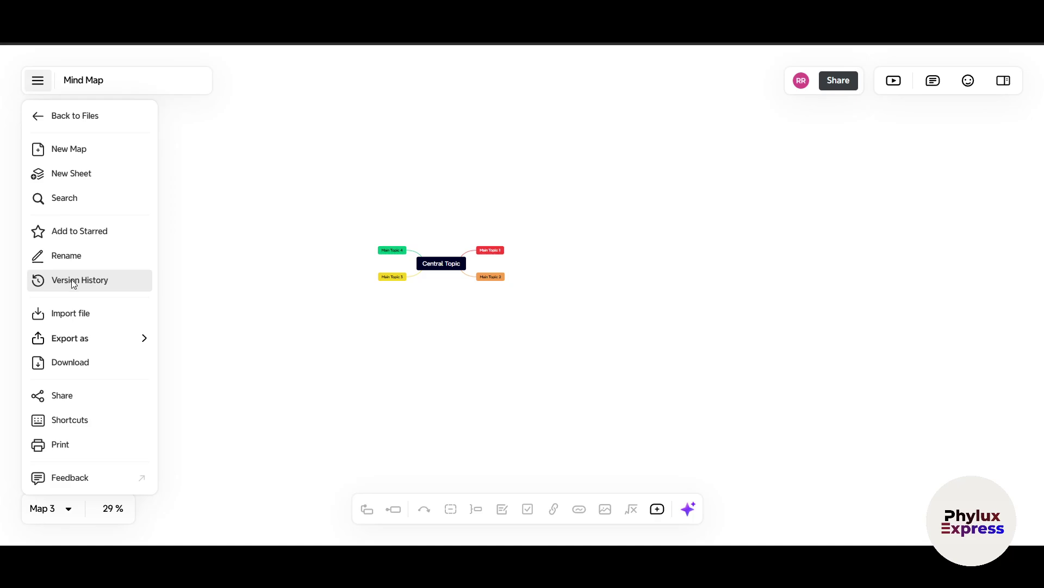
mouse_move(103, 347)
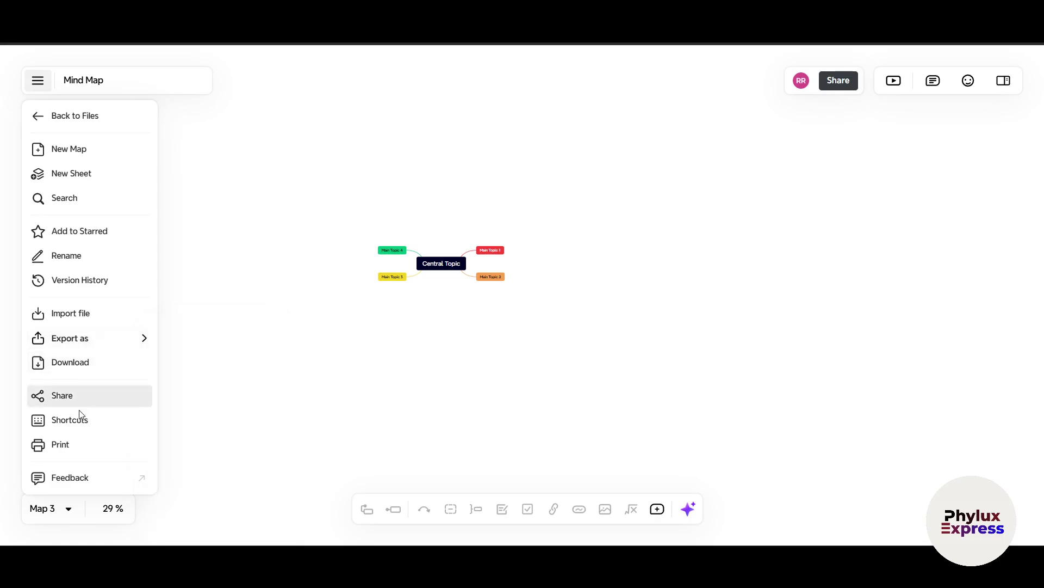
left_click(310, 440)
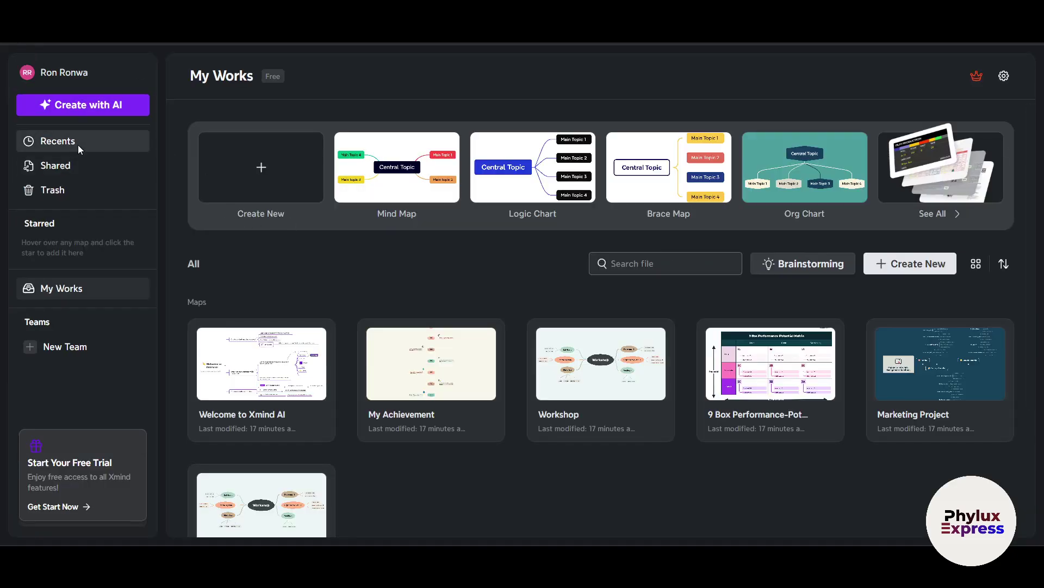
- In Recents, star the Business Plan map and remove it from the recent files list
left_click(77, 145)
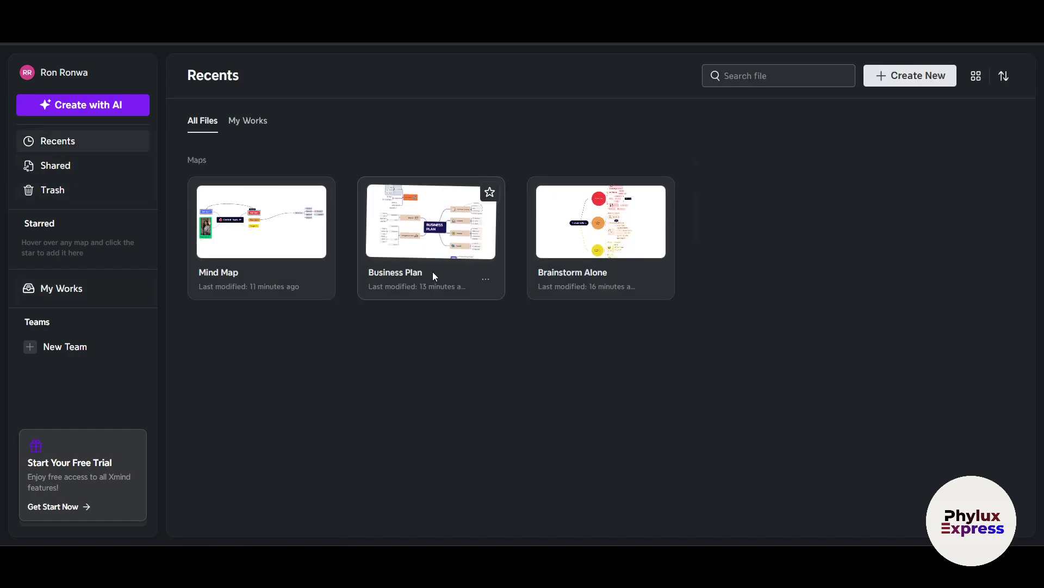
left_click(489, 192)
left_click(487, 279)
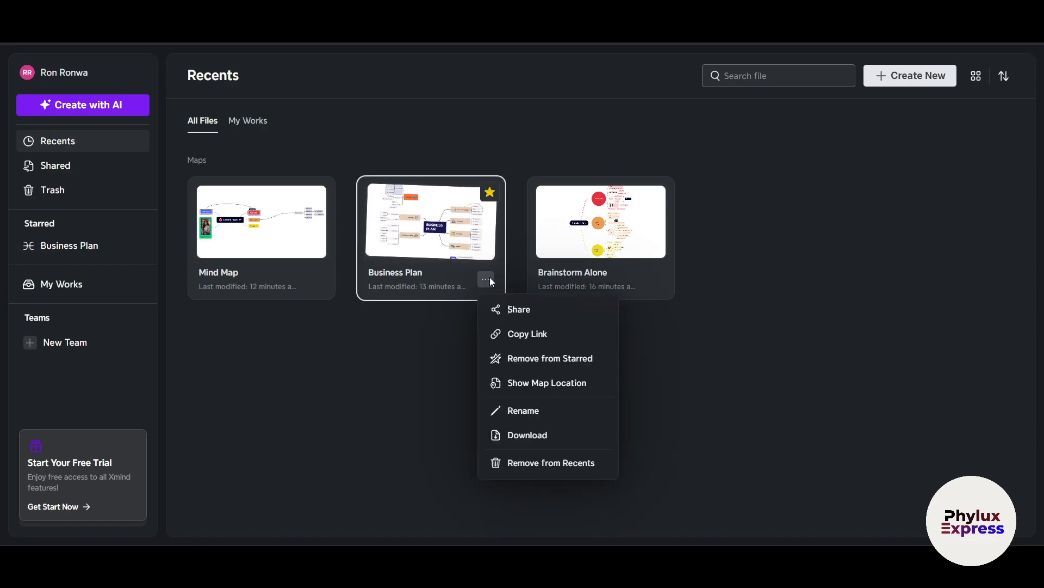
left_click(527, 463)
- Browse Shared, Recents and the starred Business Plan map, then return to My Works
left_click(94, 166)
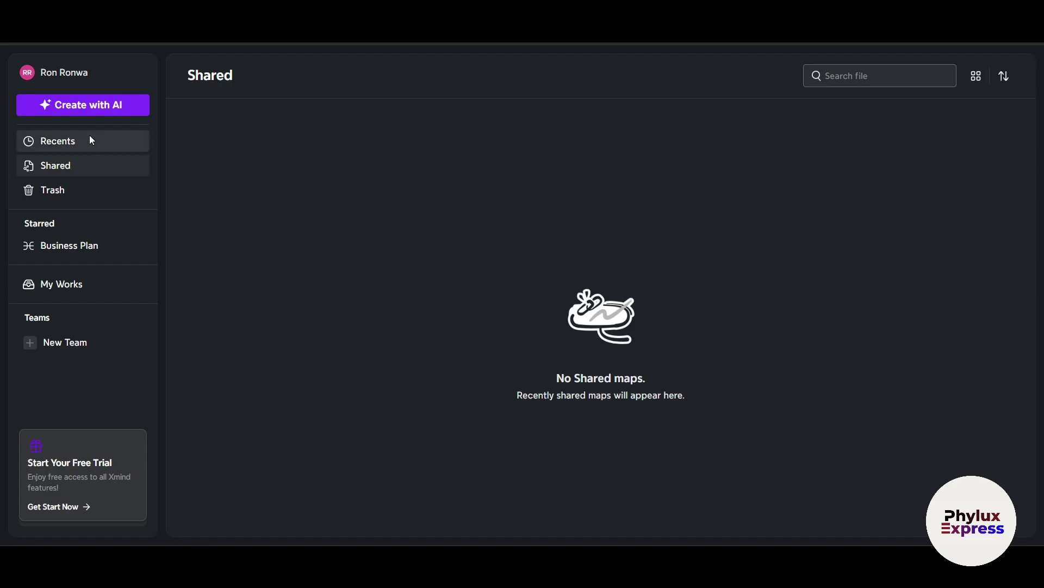
left_click(88, 138)
left_click(74, 245)
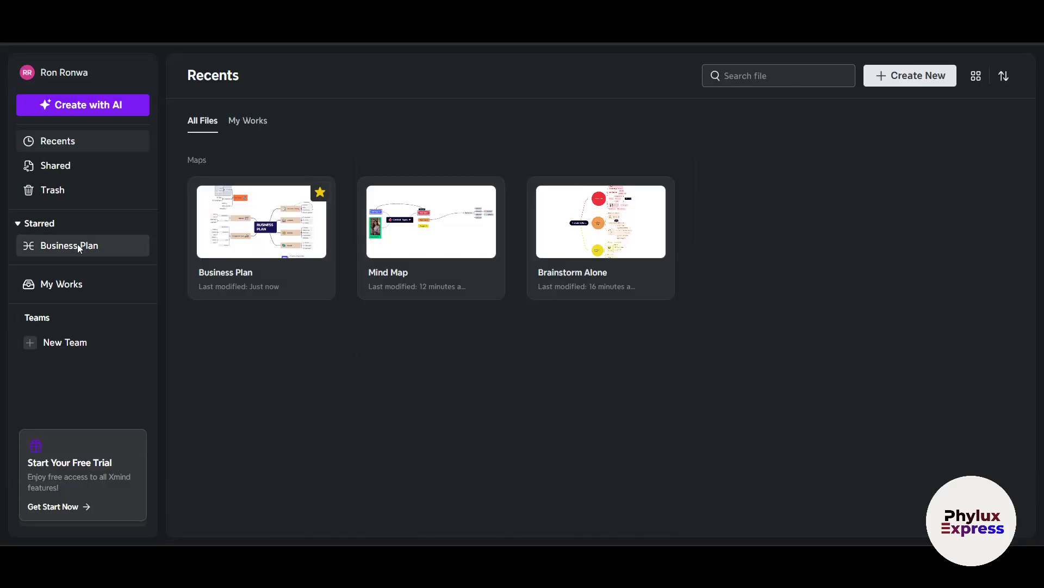
left_click(77, 290)
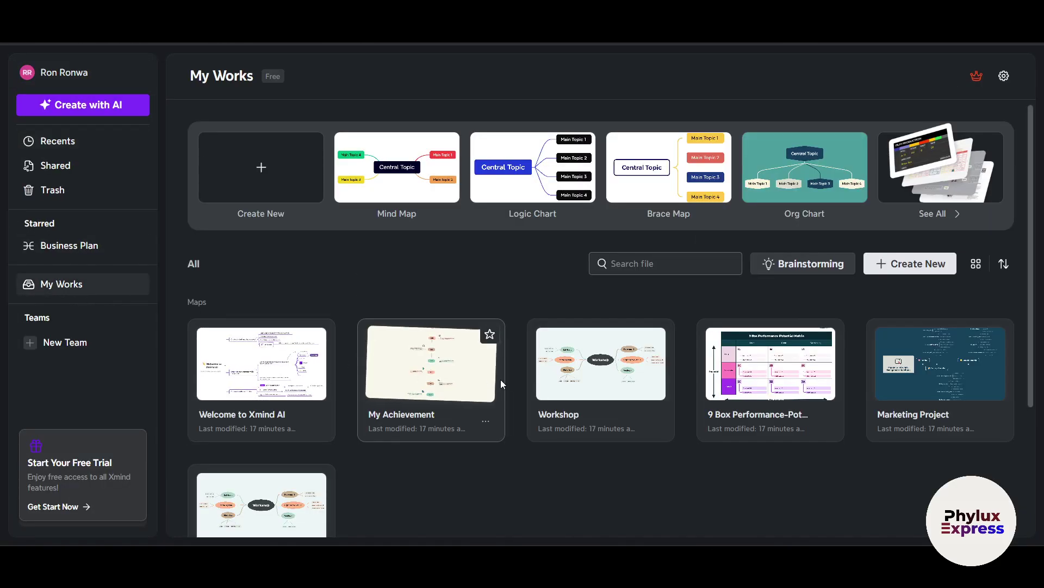
scroll(403, 370, "down", 3)
scroll(763, 318, "up", 3)
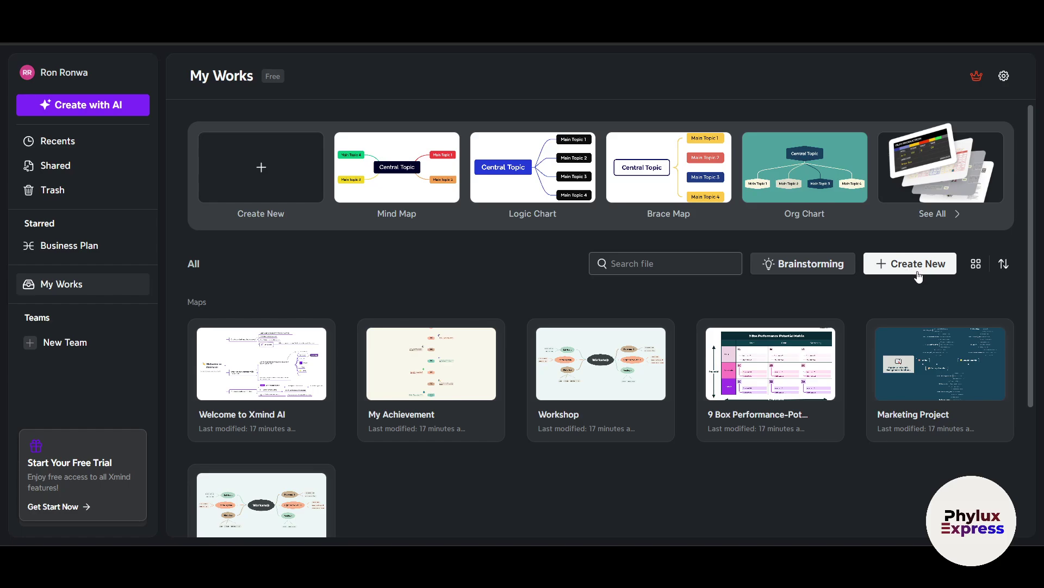
left_click(1005, 77)
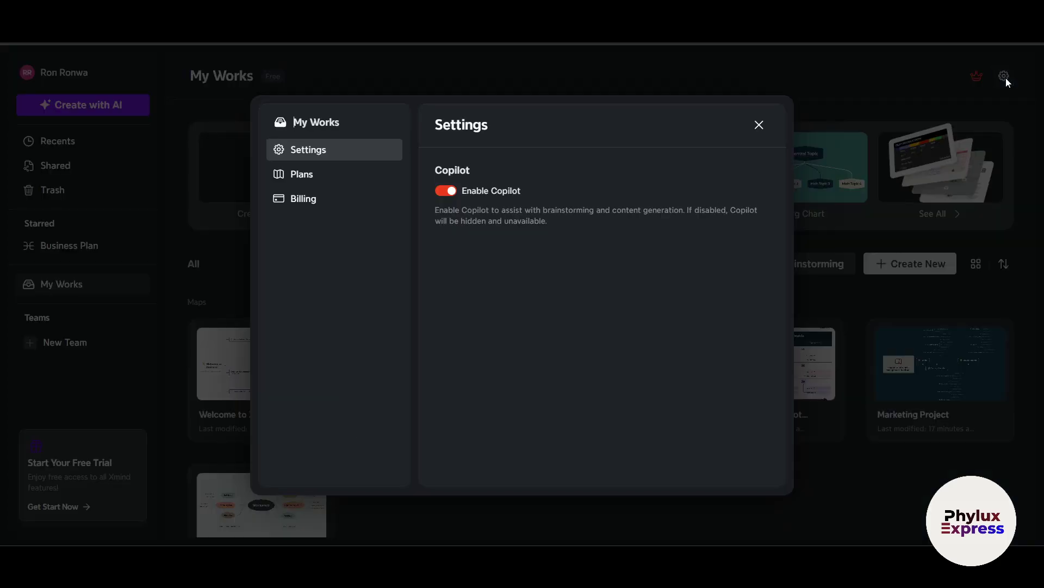
left_click(760, 126)
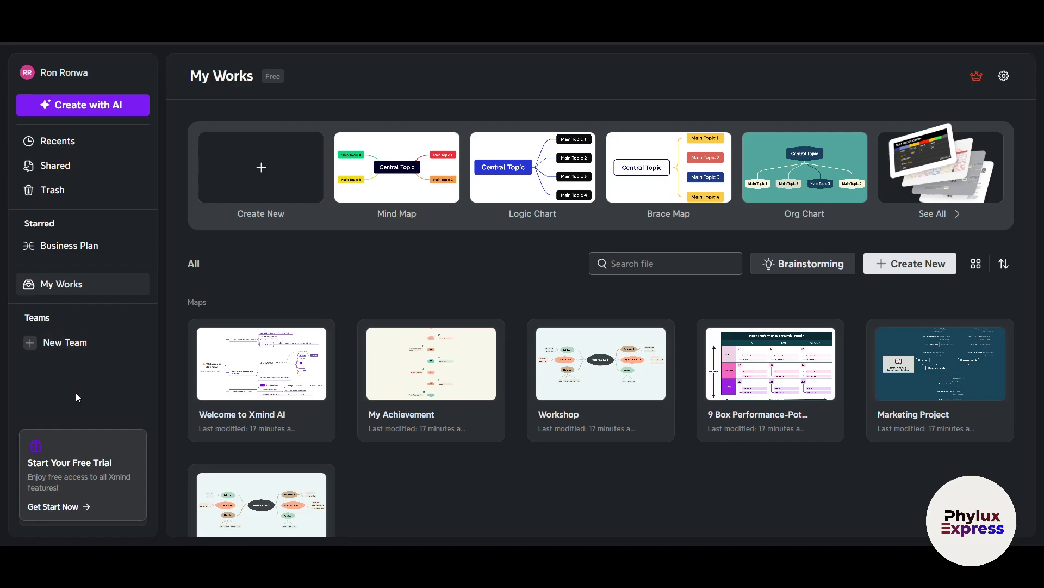
left_click(78, 344)
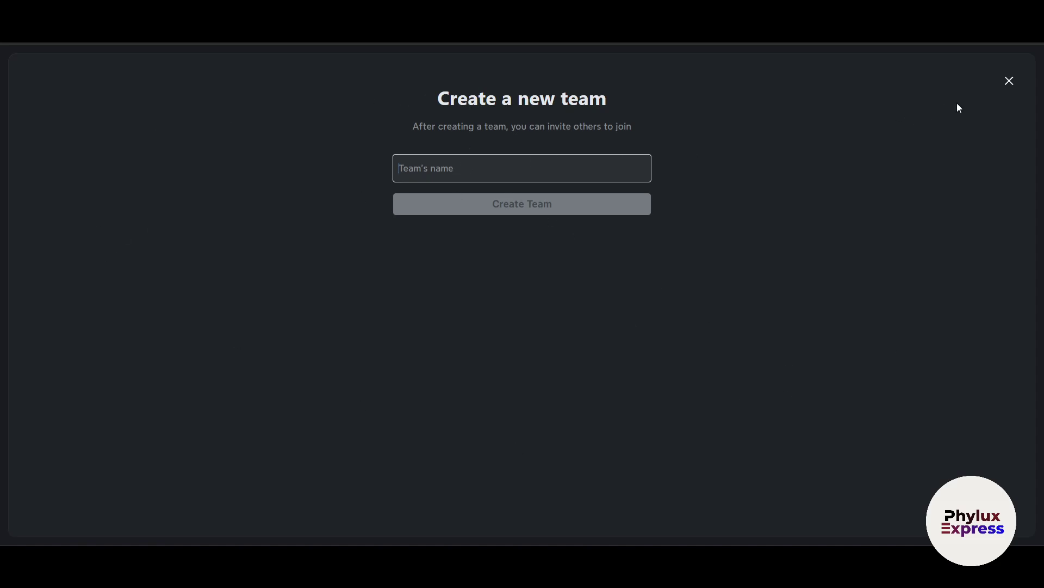
left_click(1010, 81)
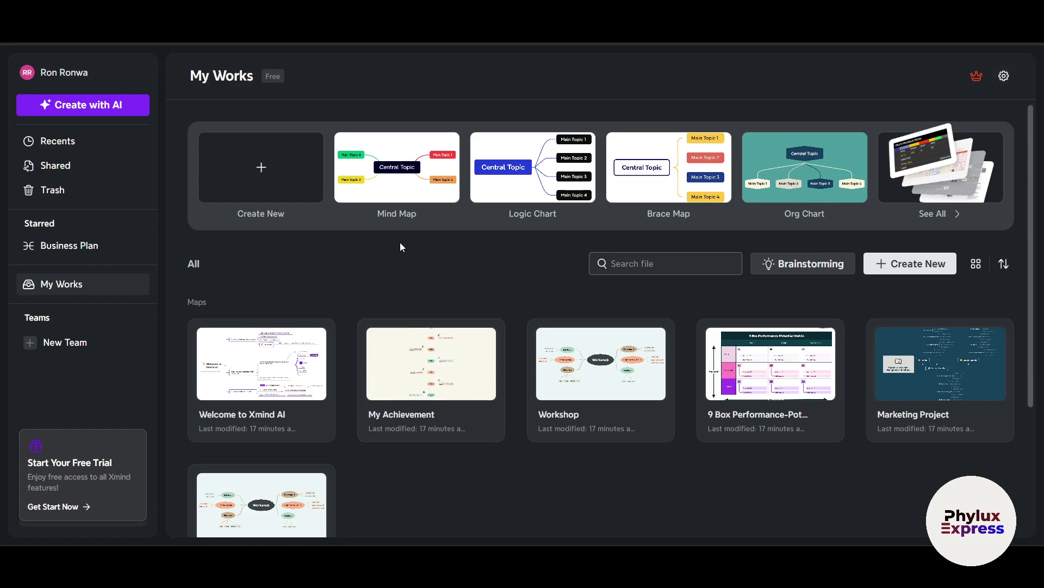